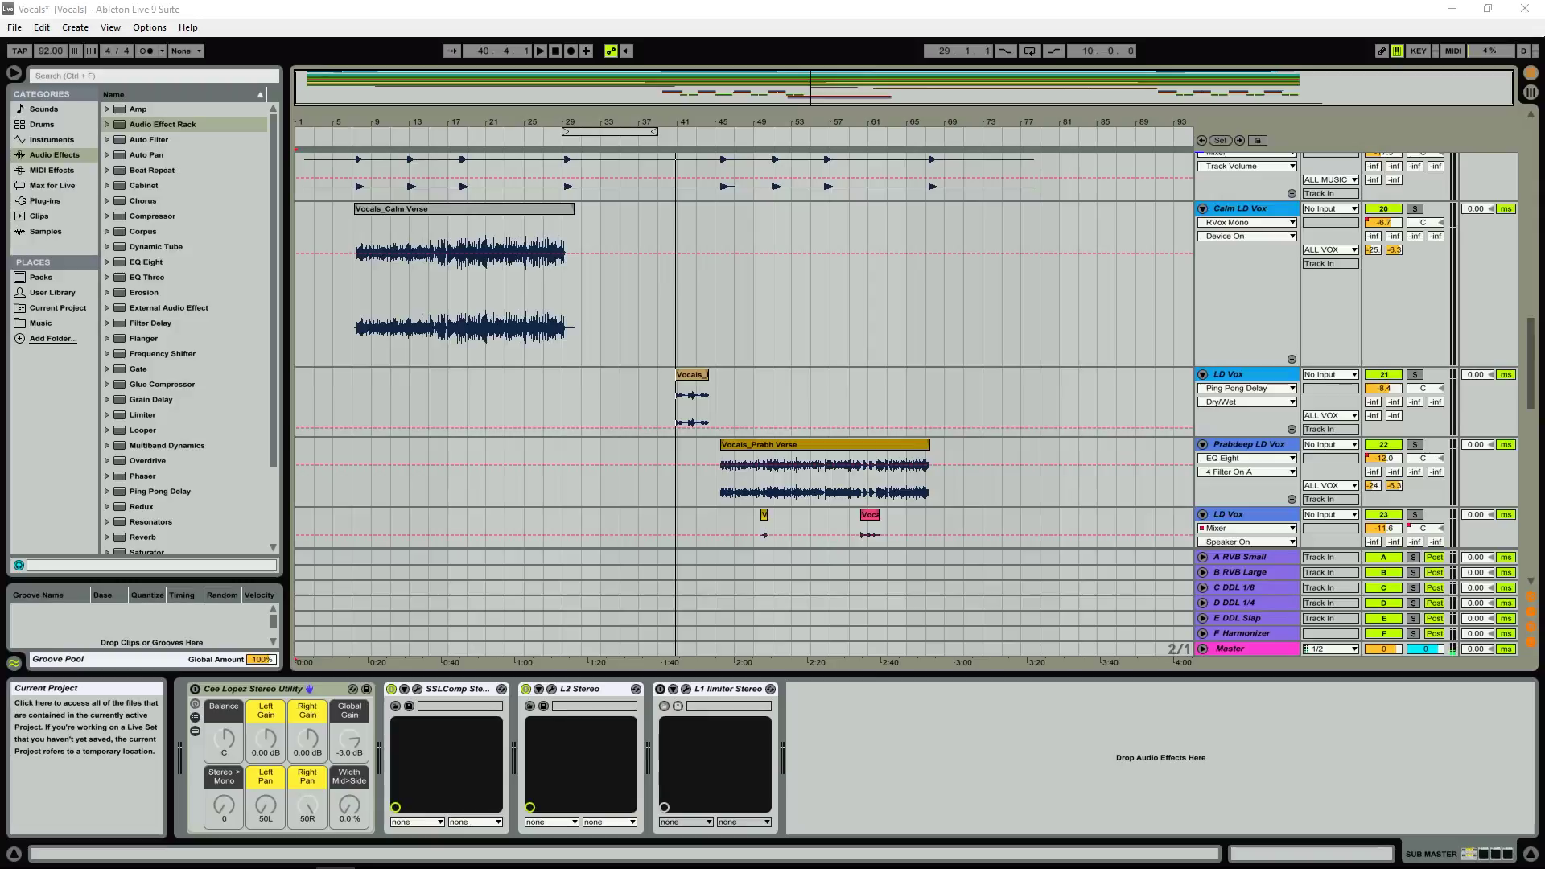
# Step: Select the Calm LD Vox verse clip and open the Vocal Rider Mono plugin window
pyautogui.click(394, 208)
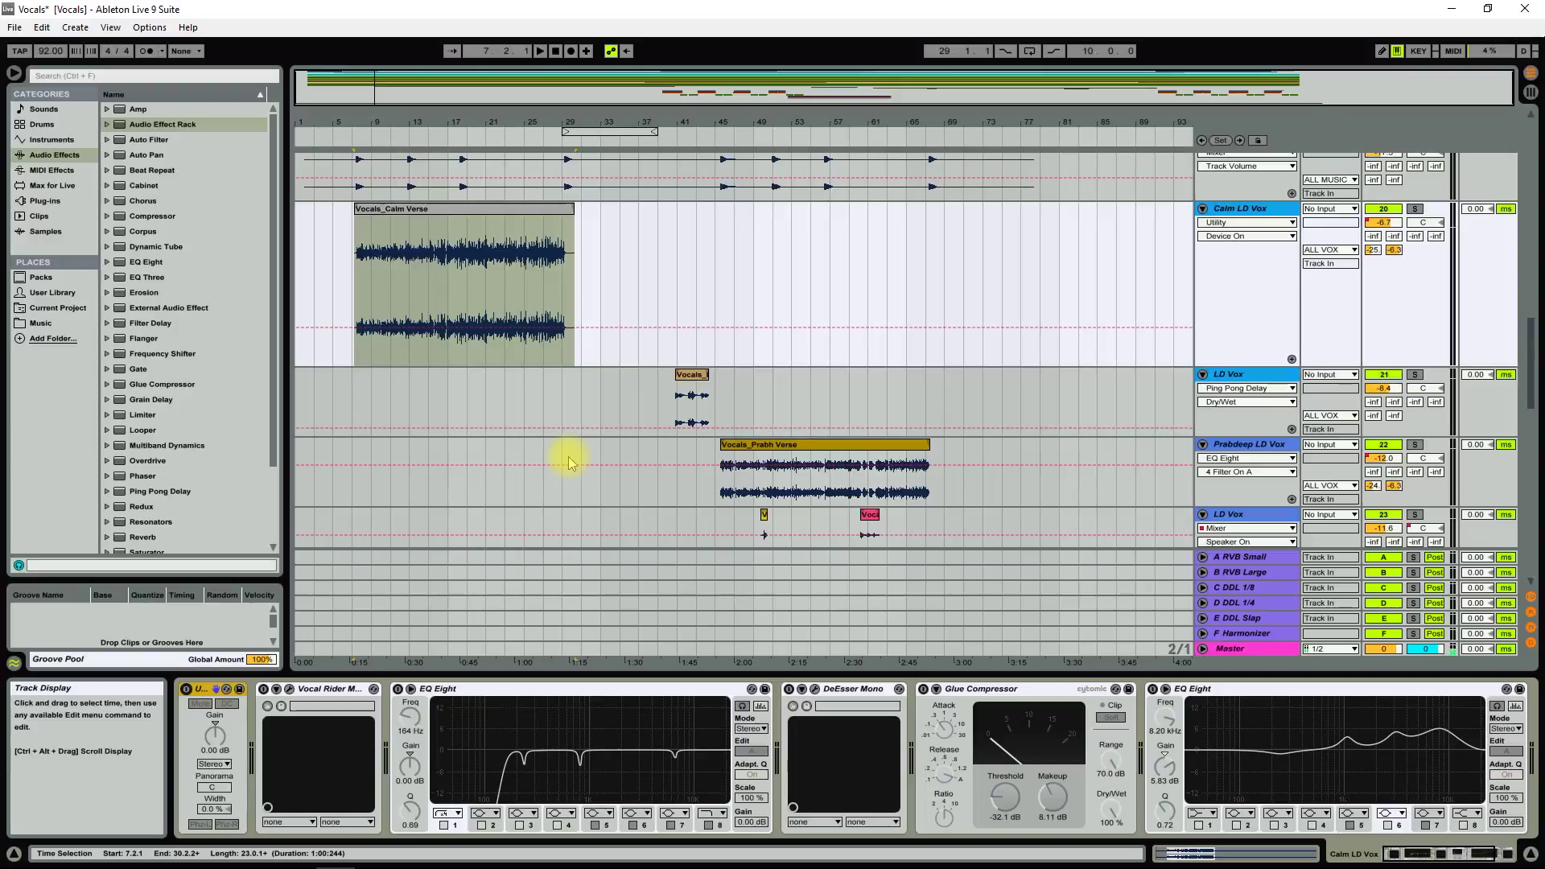
pyautogui.click(288, 688)
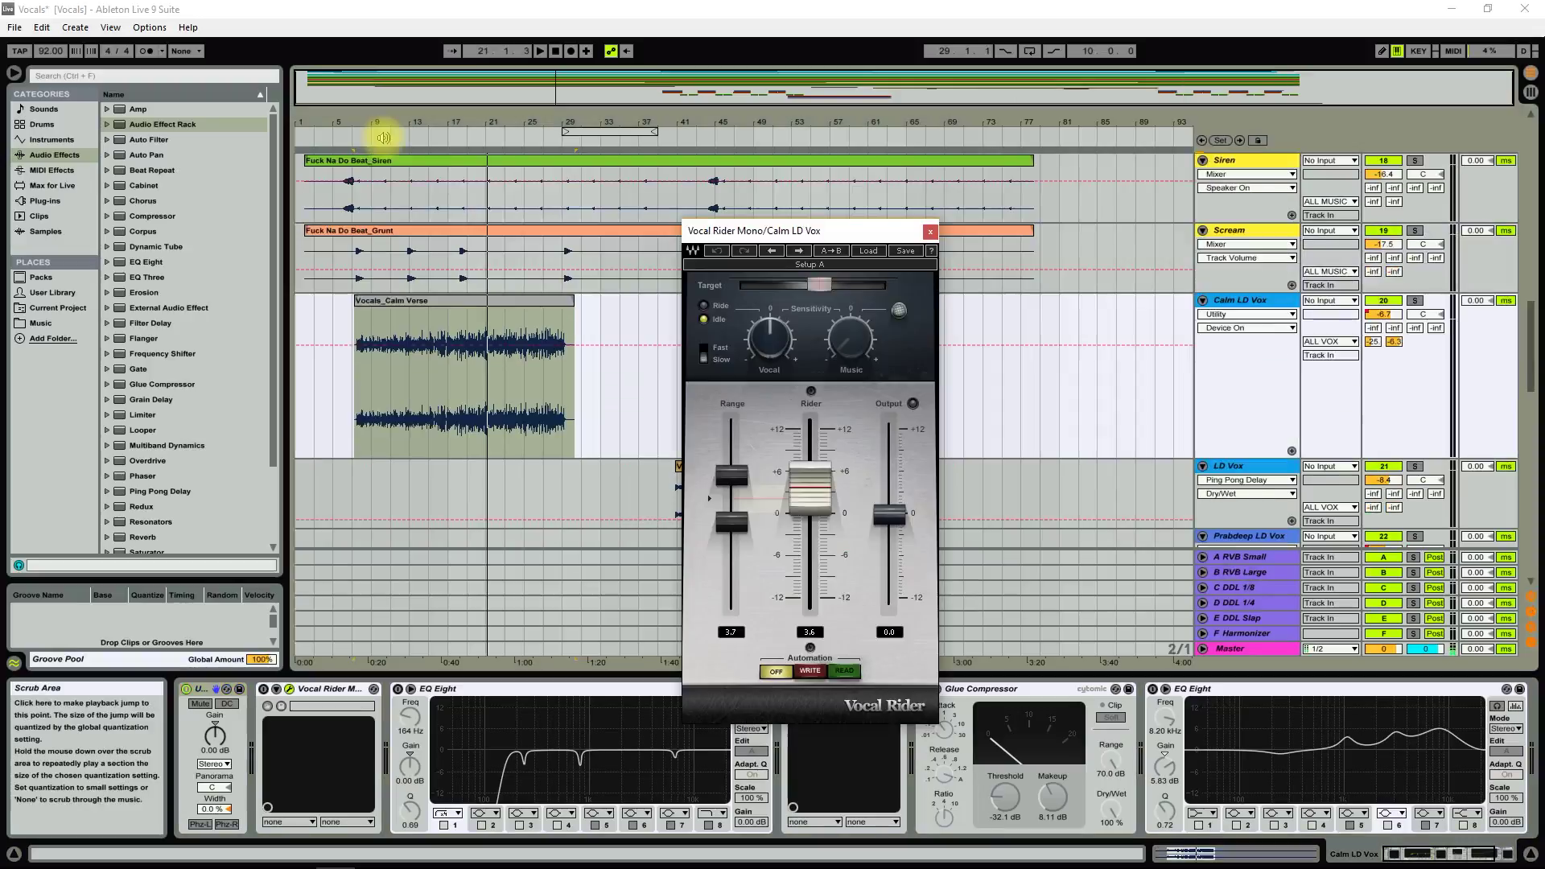
# Step: Play the calm verse from bar 9 with Vocal Rider automation shown, hearing it ride in Ride mode
pyautogui.click(372, 139)
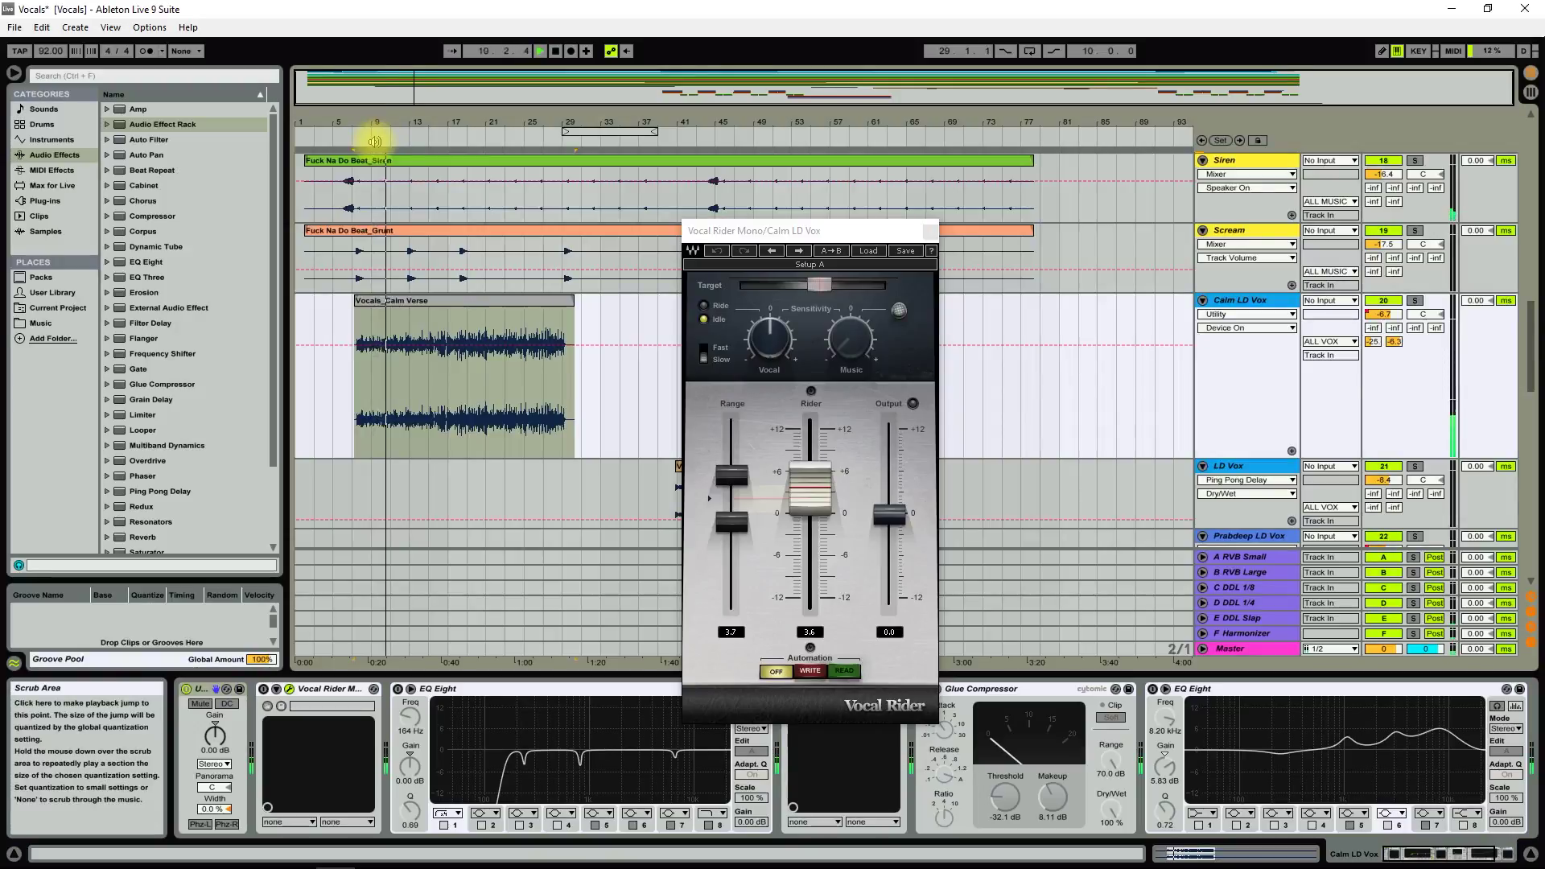
pyautogui.click(555, 51)
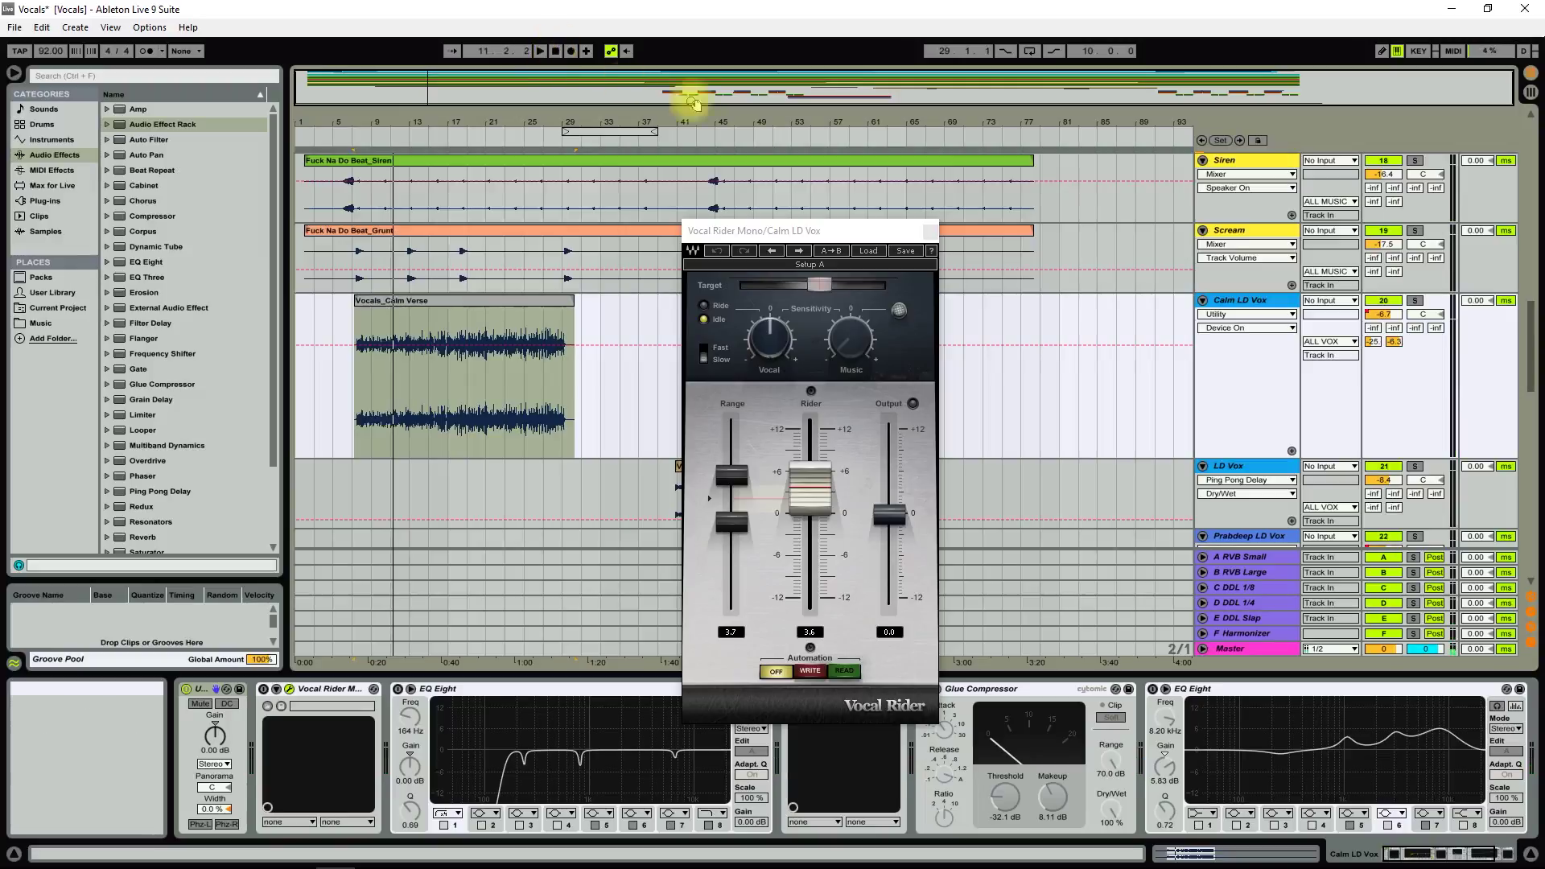
pyautogui.moveTo(786, 230); pyautogui.dragTo(794, 193)
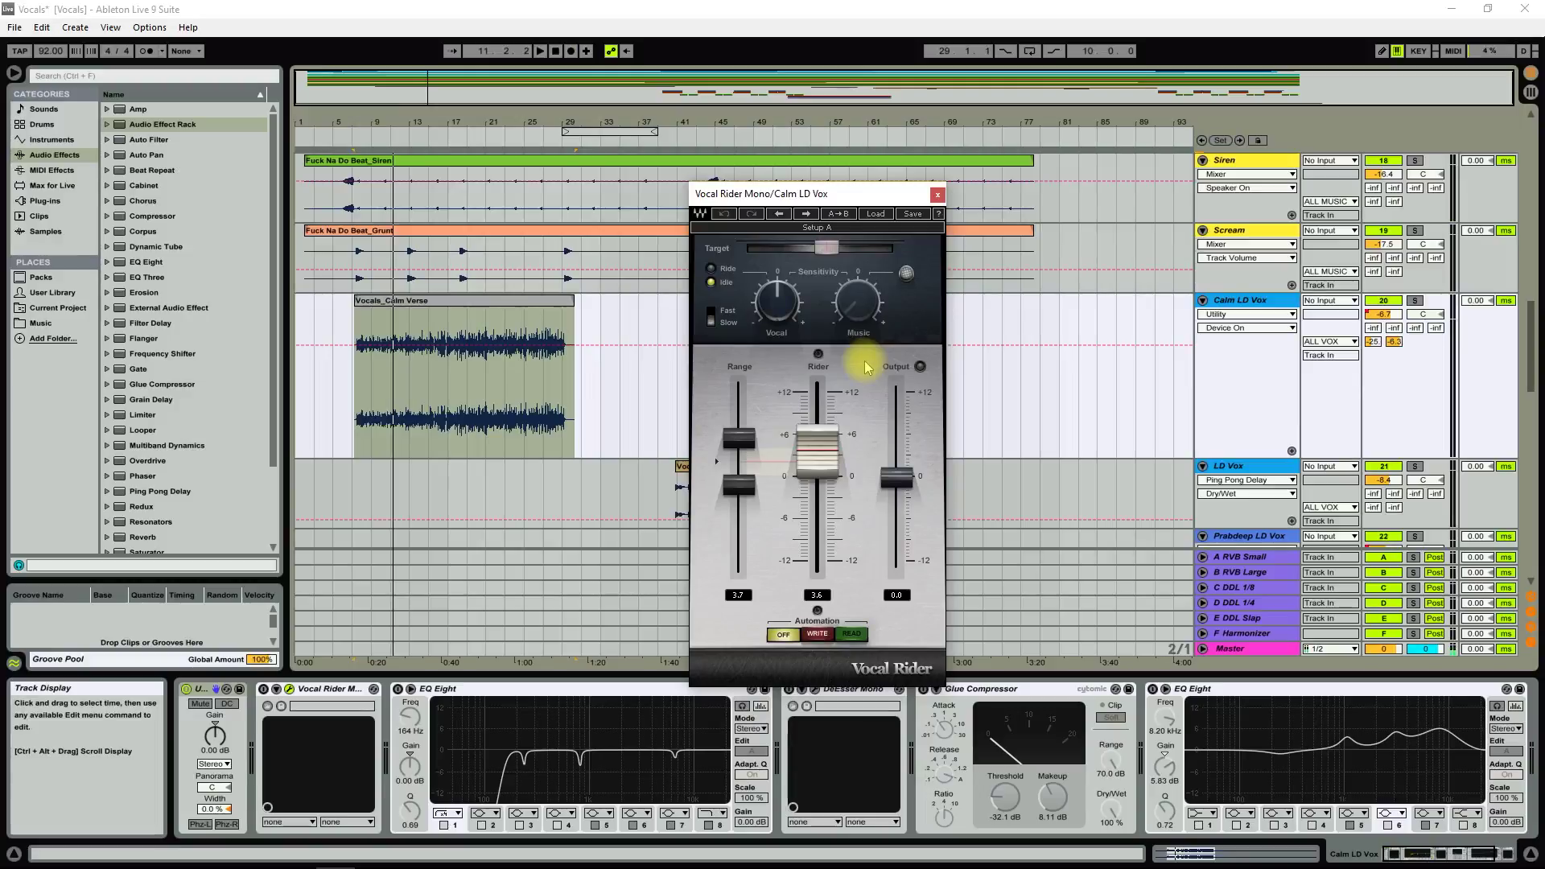
pyautogui.click(266, 685)
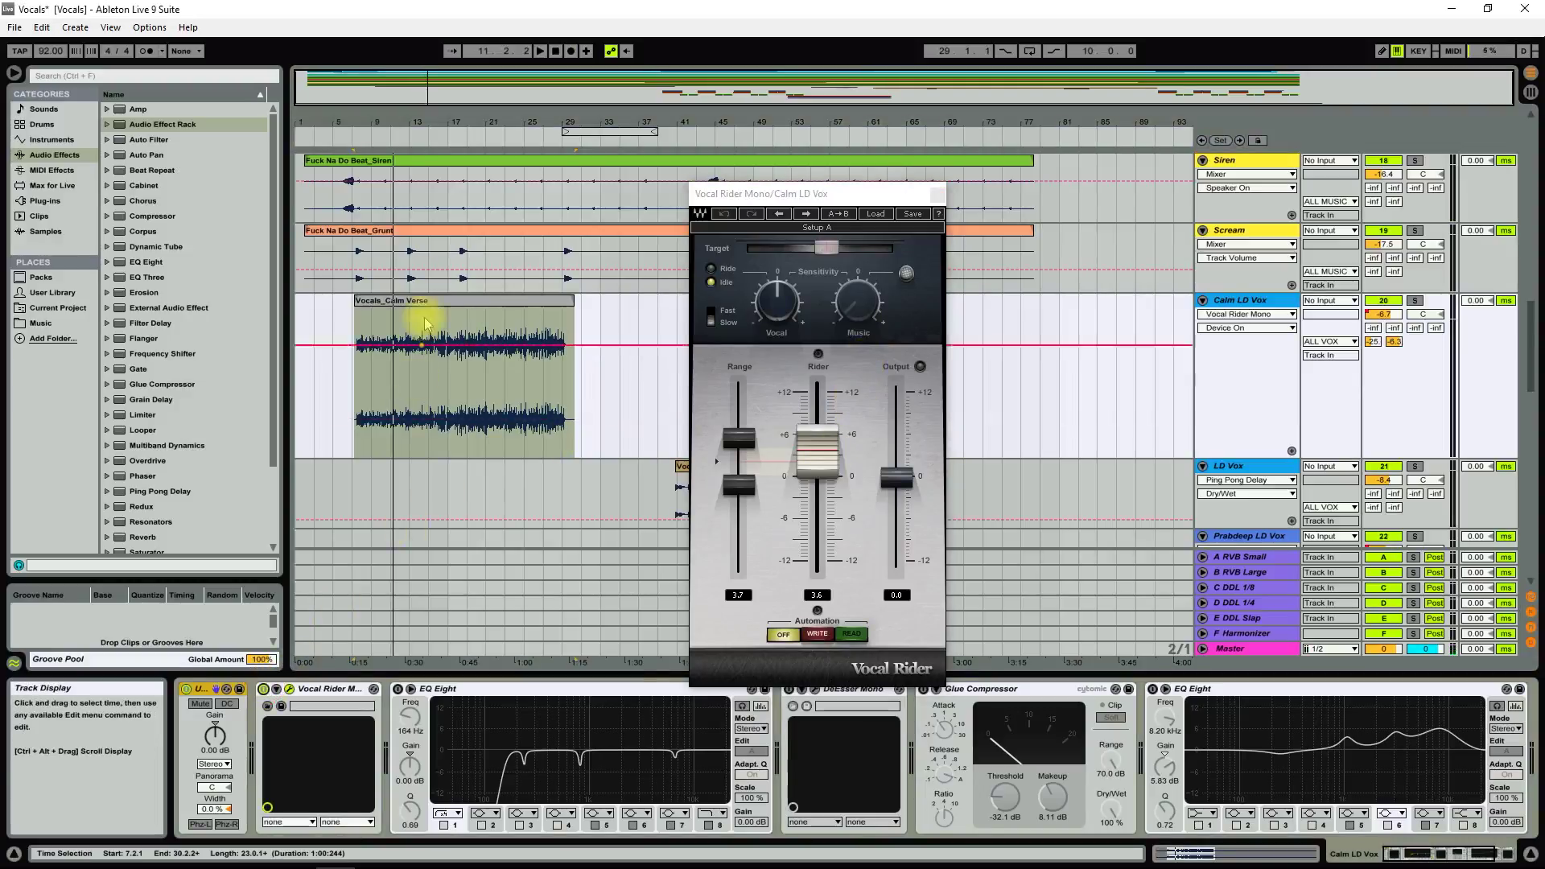
pyautogui.click(367, 137)
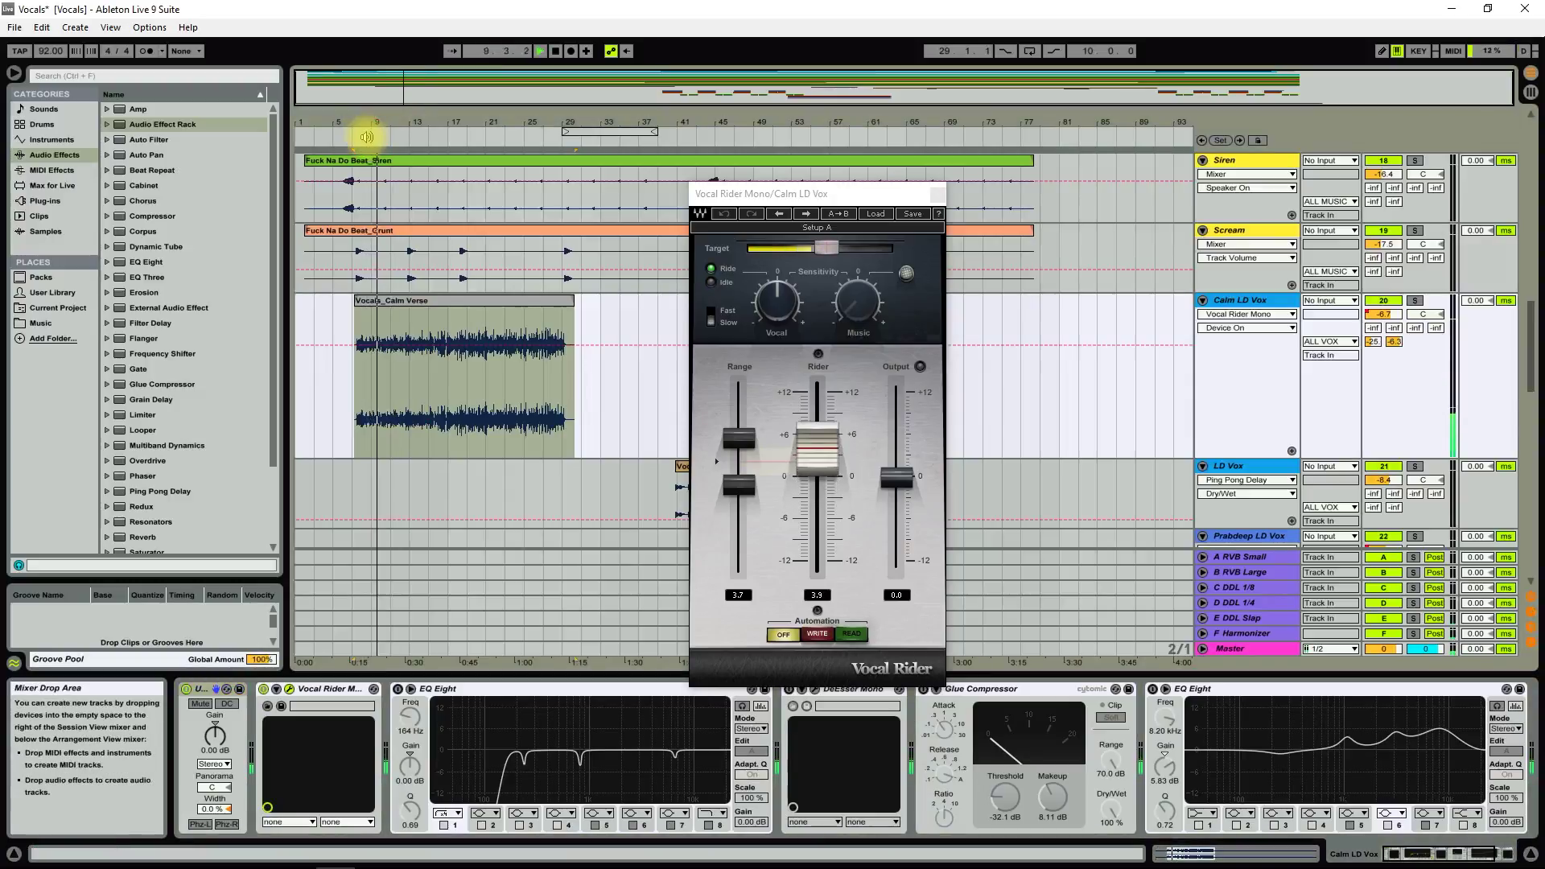
pyautogui.click(557, 52)
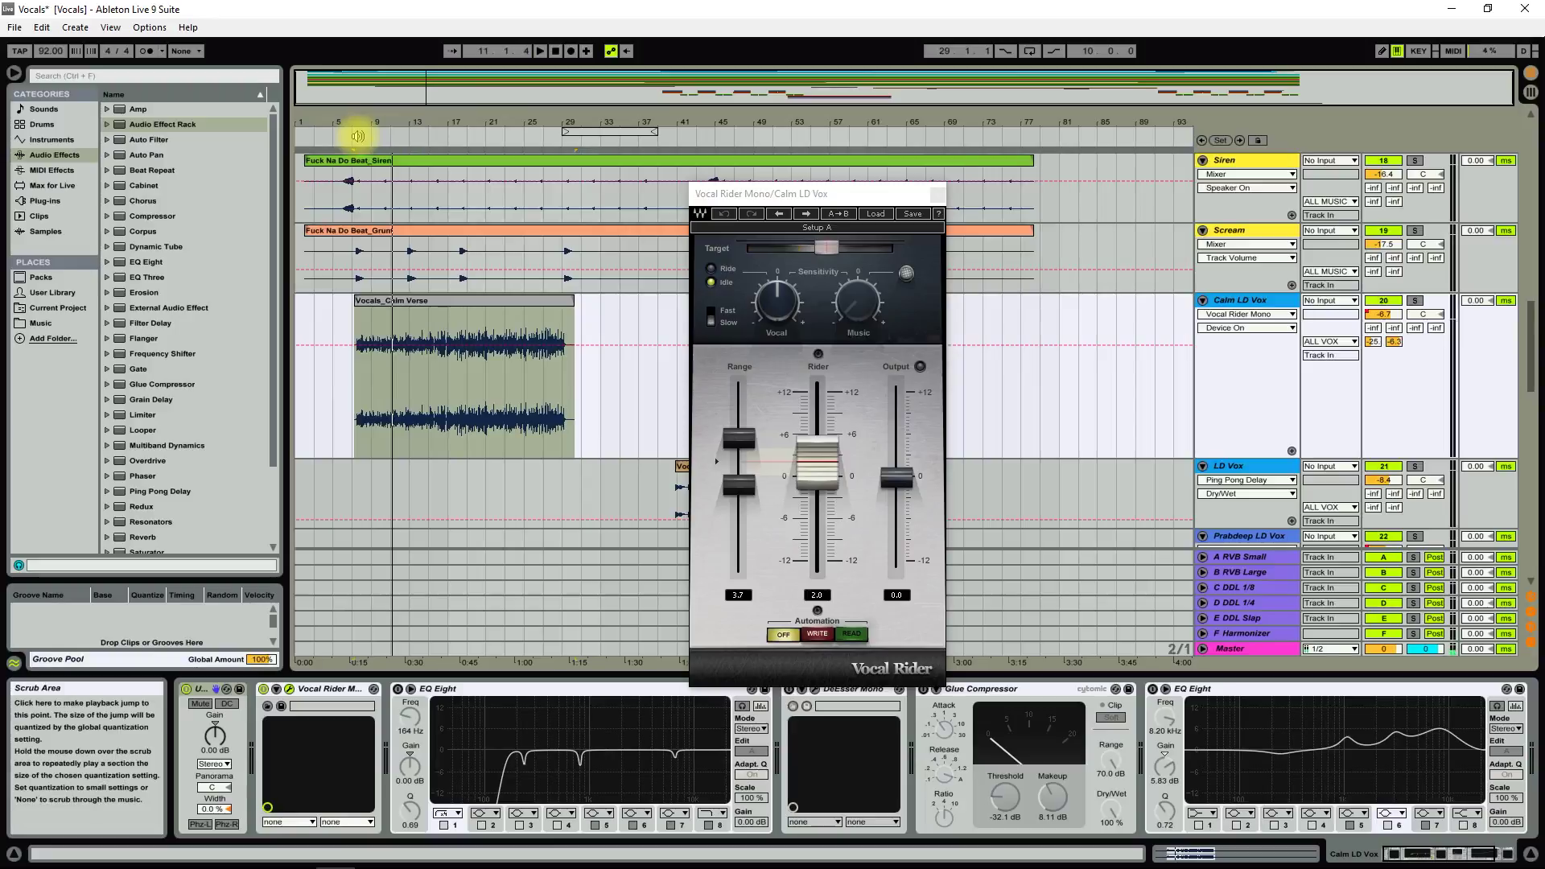
pyautogui.click(357, 136)
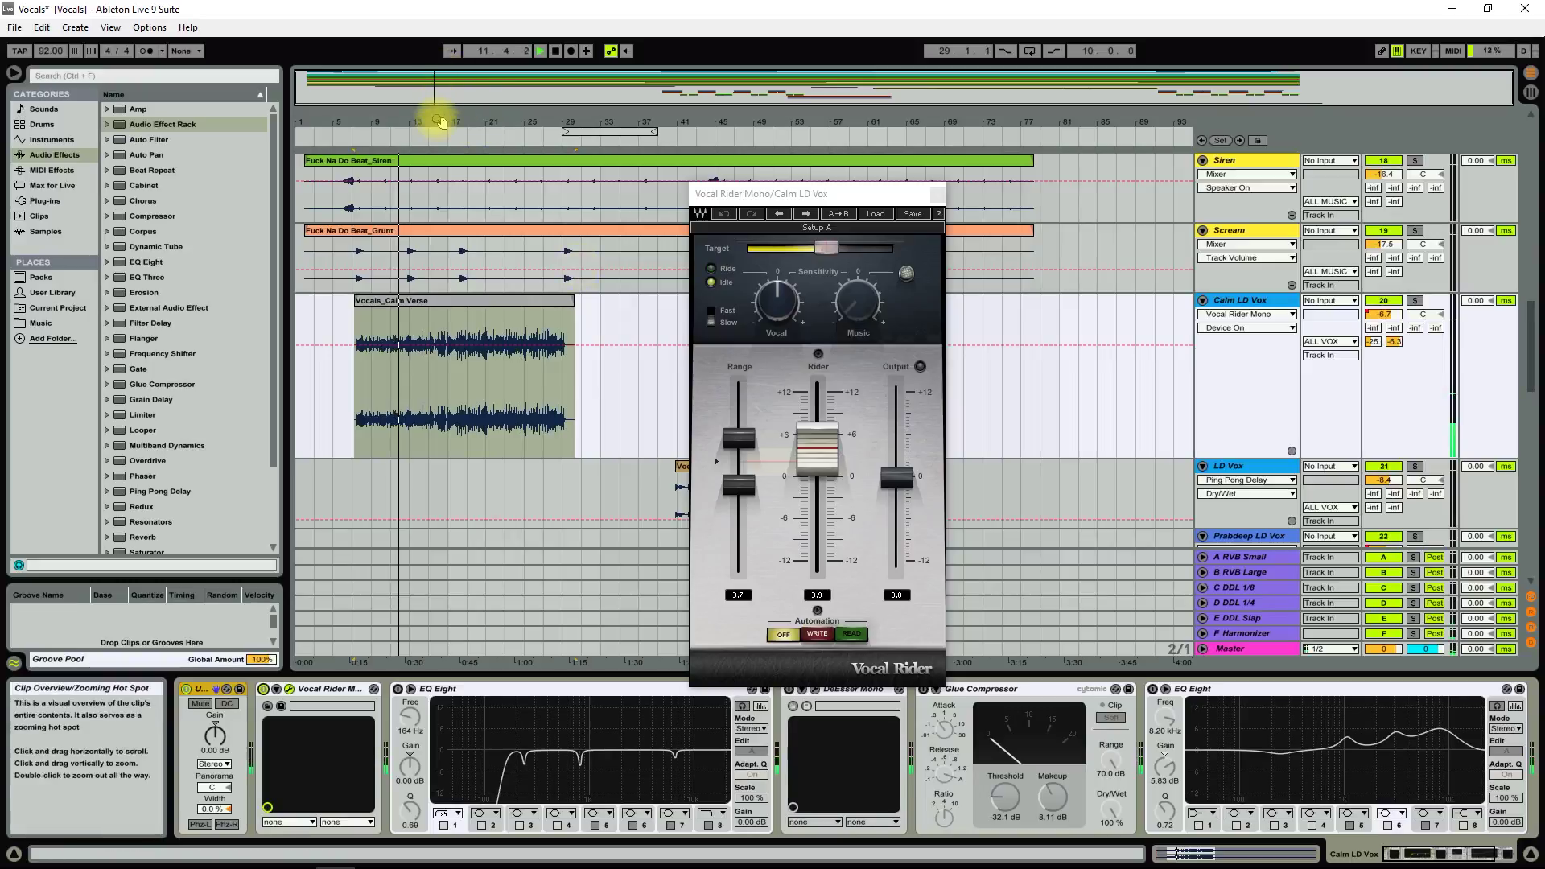
# Step: Close Vocal Rider and boost the first EQ Eight's high band near 6.59 kHz while playing
pyautogui.press('space')
pyautogui.click(399, 690)
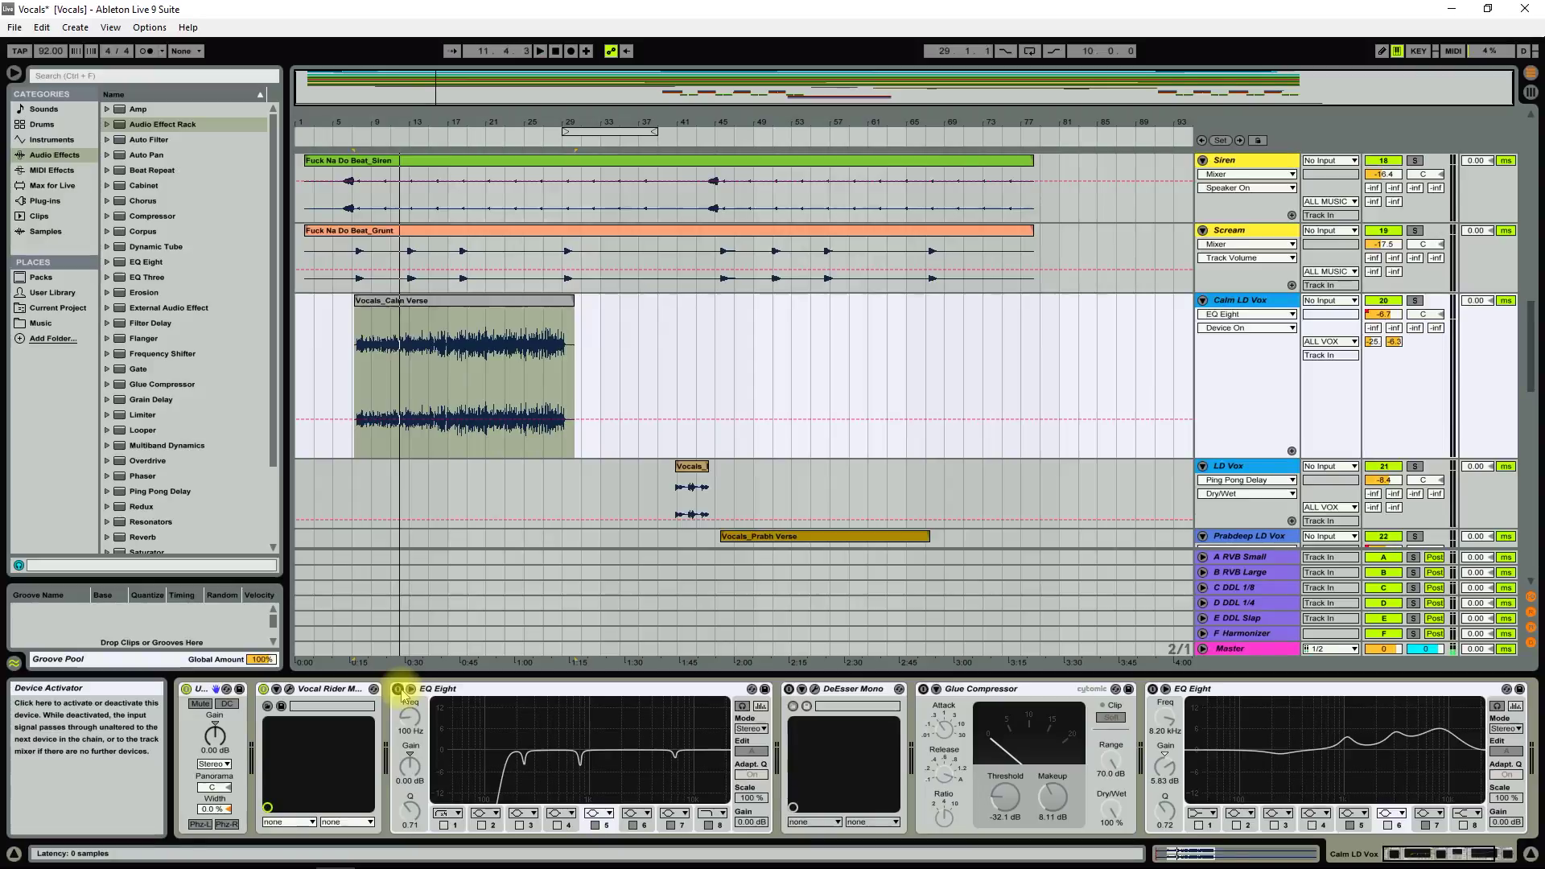
pyautogui.click(399, 689)
pyautogui.click(673, 757)
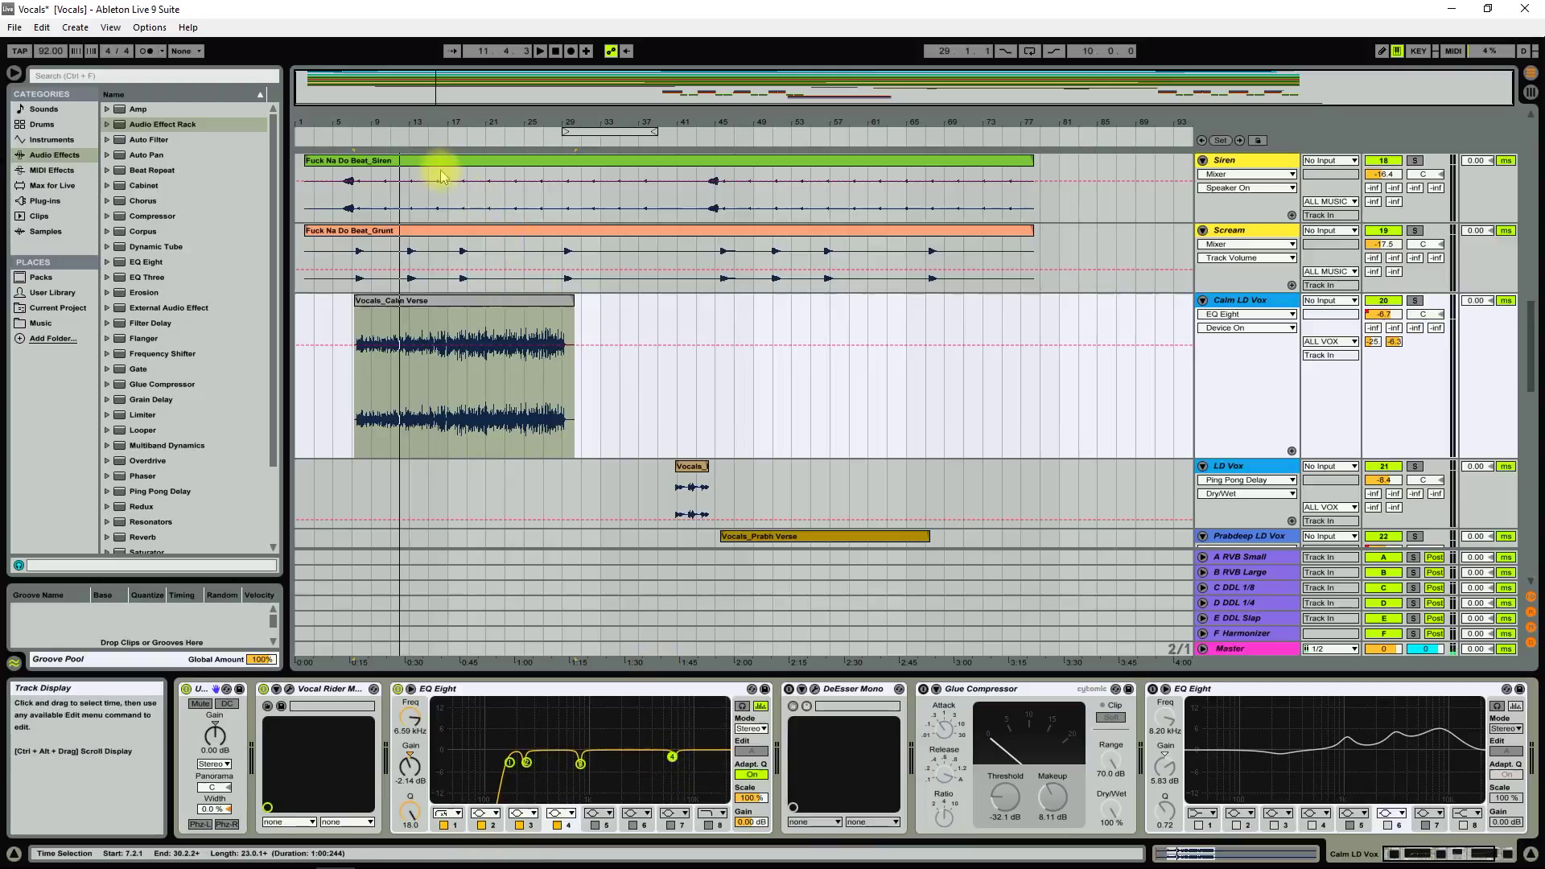
pyautogui.click(389, 127)
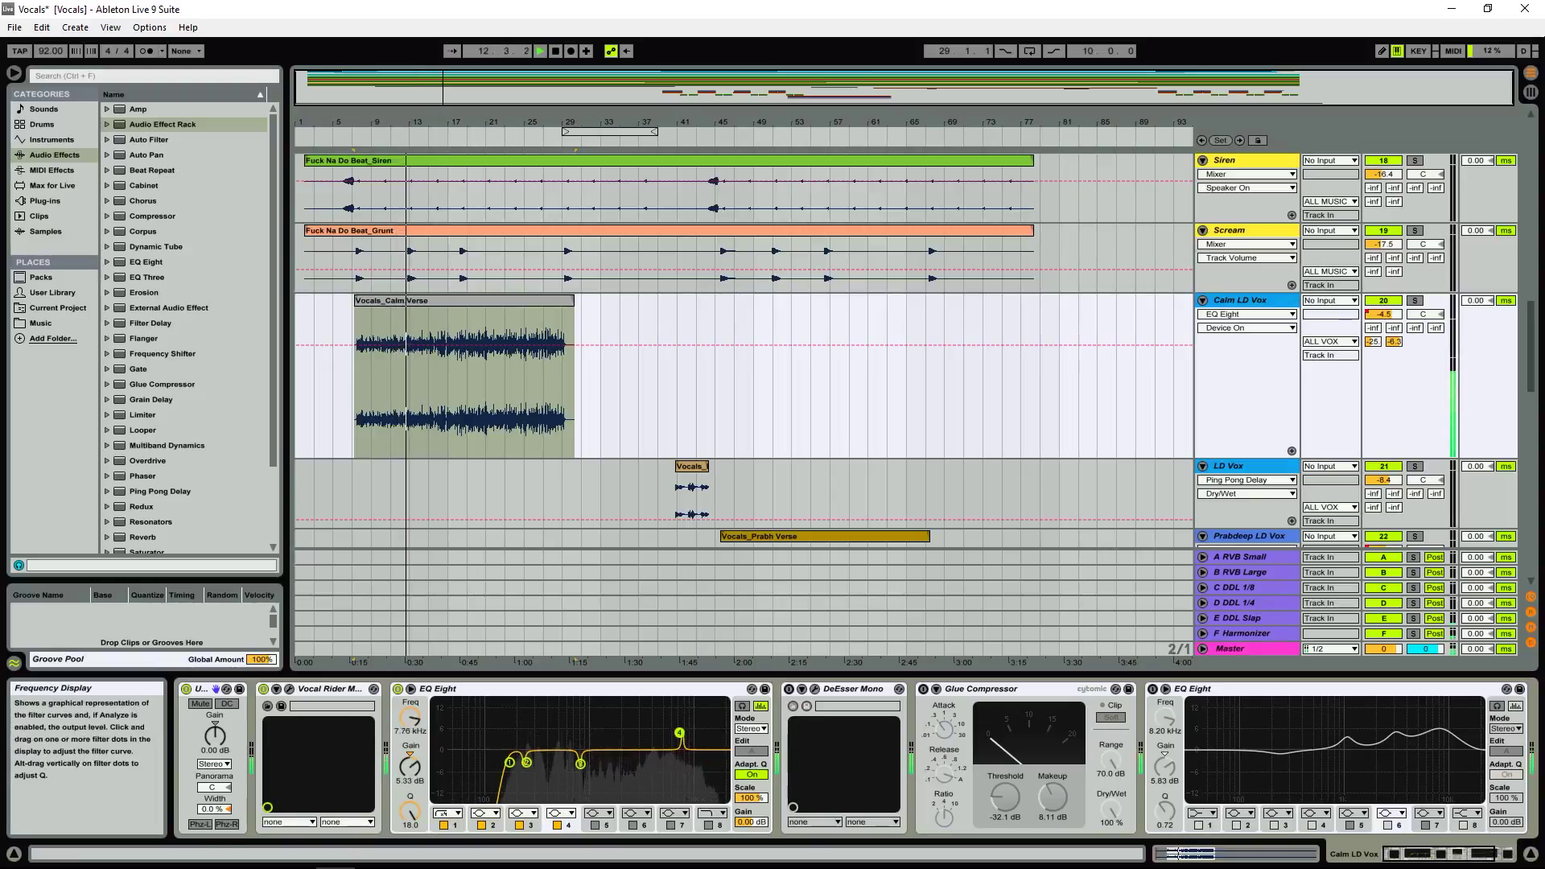
pyautogui.moveTo(676, 763)
pyautogui.mouseDown()
pyautogui.moveTo(672, 708)
pyautogui.moveTo(672, 757)
pyautogui.mouseUp()
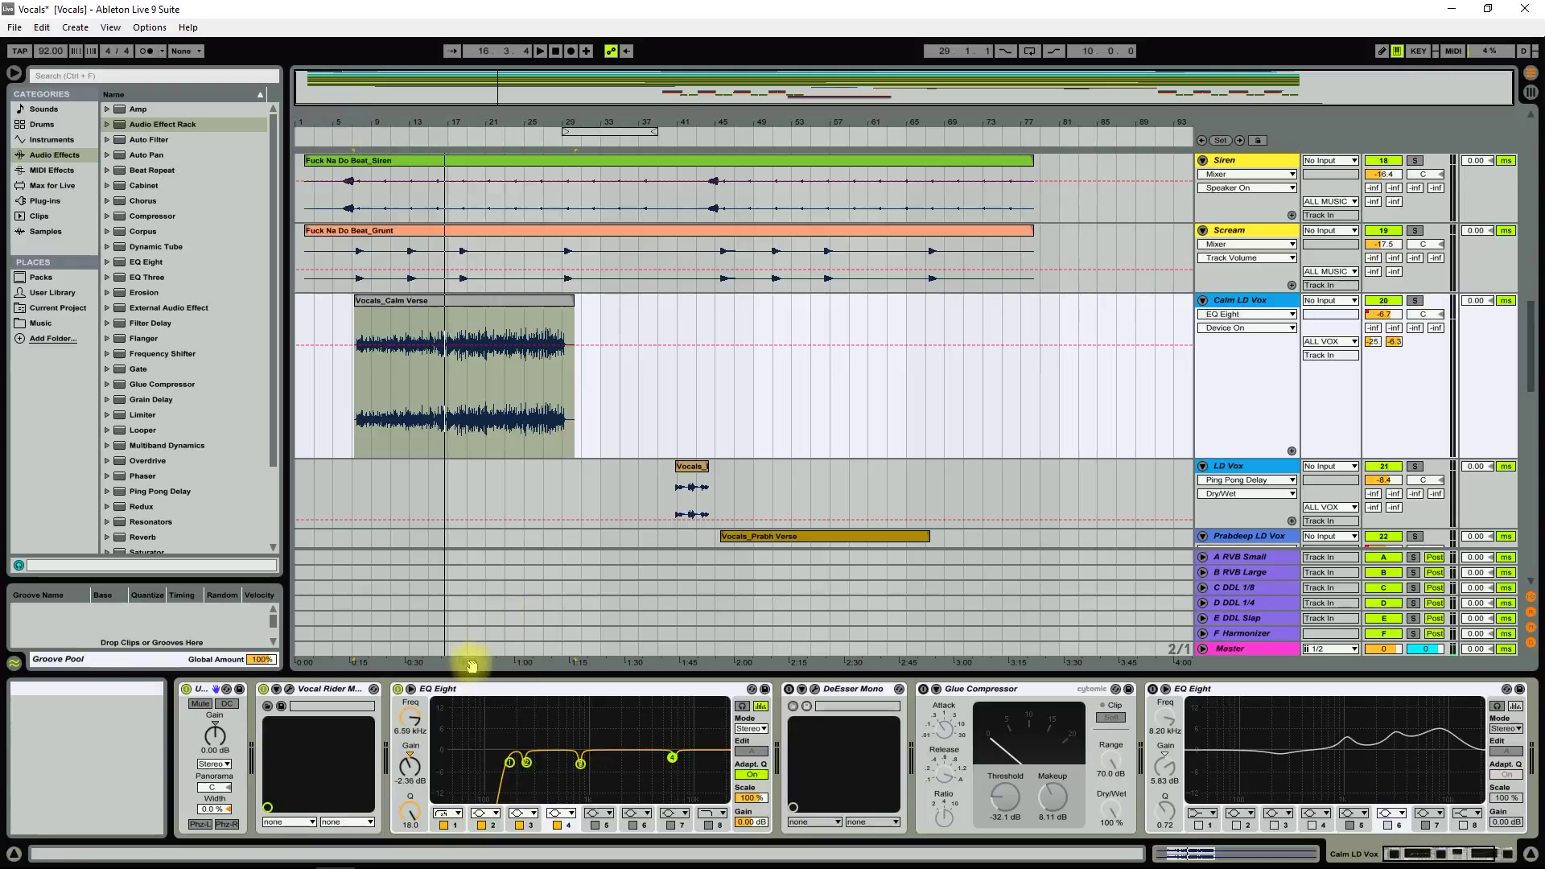
# Step: Bypass and re-enable the EQ Eight while playing from bar 9, then stop at bar 13
pyautogui.click(399, 690)
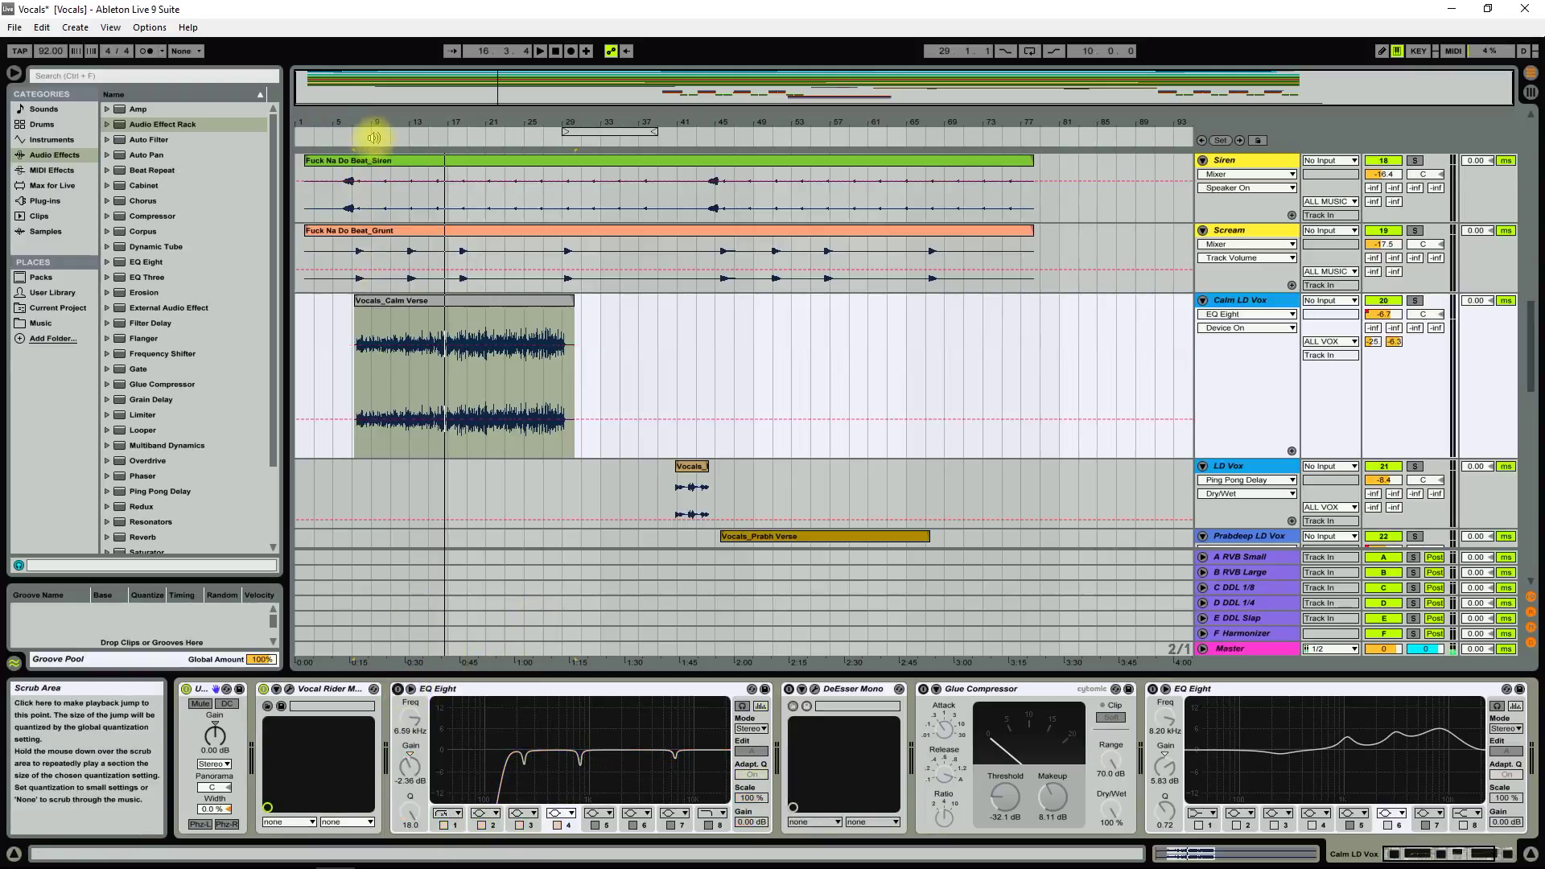
pyautogui.click(375, 135)
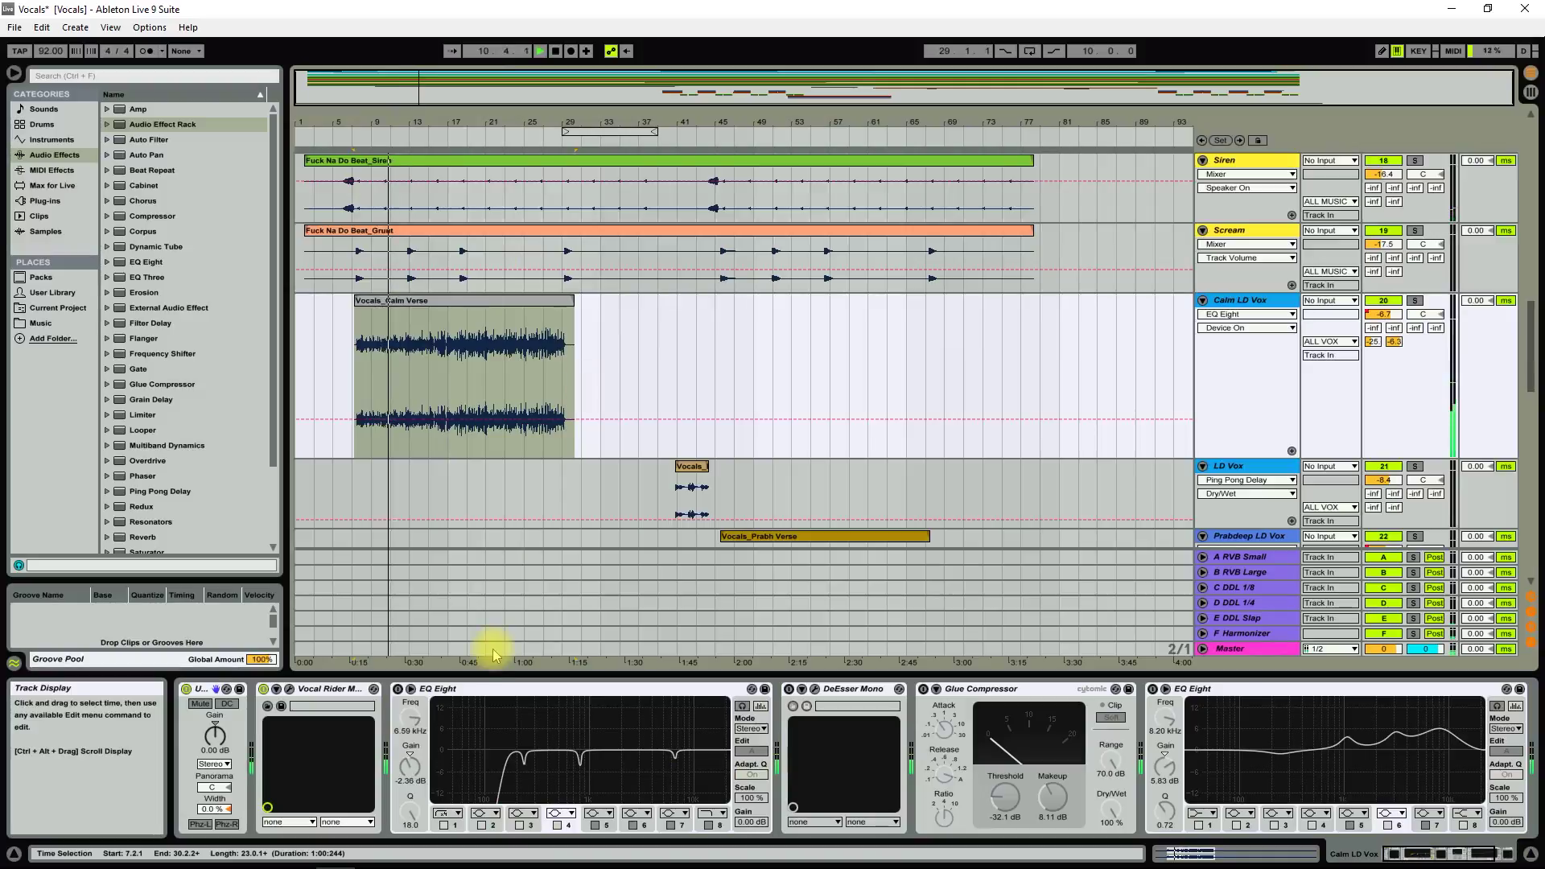
pyautogui.click(398, 690)
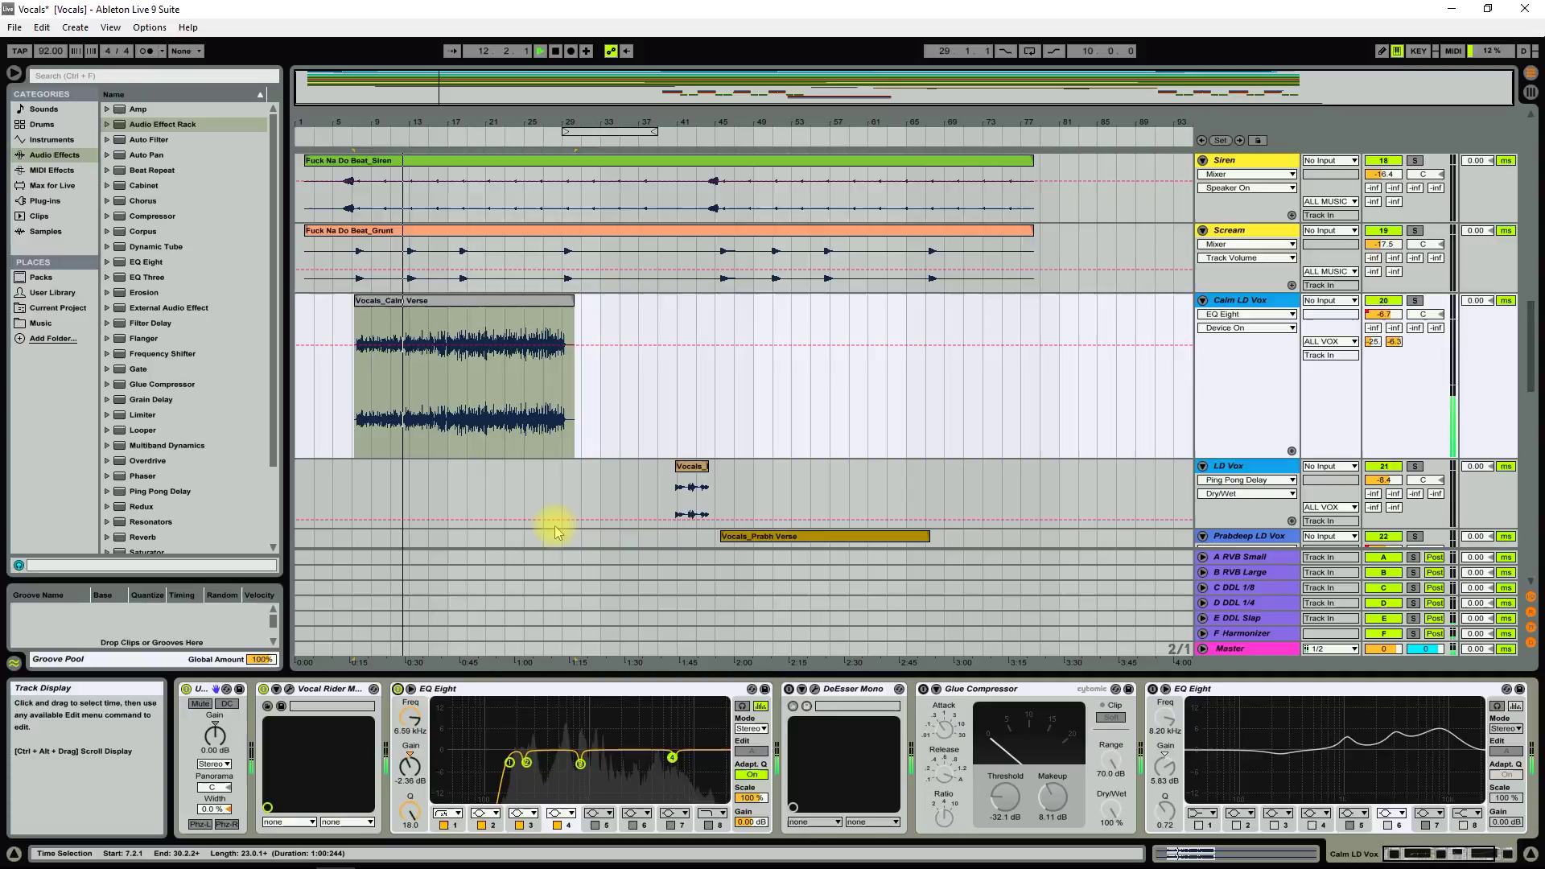
pyautogui.click(556, 51)
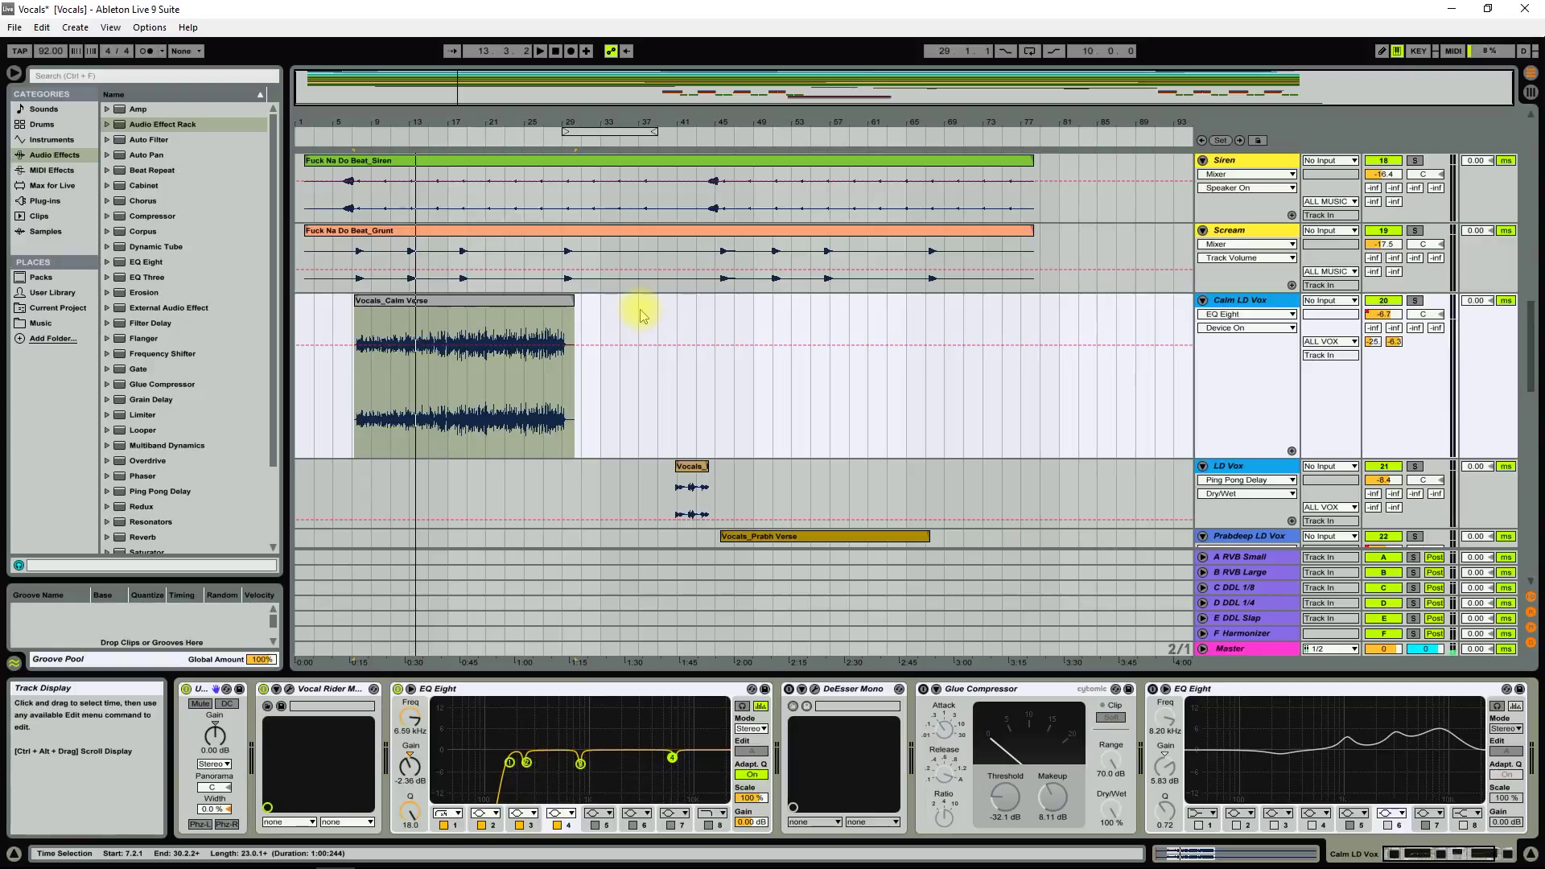
pyautogui.click(869, 691)
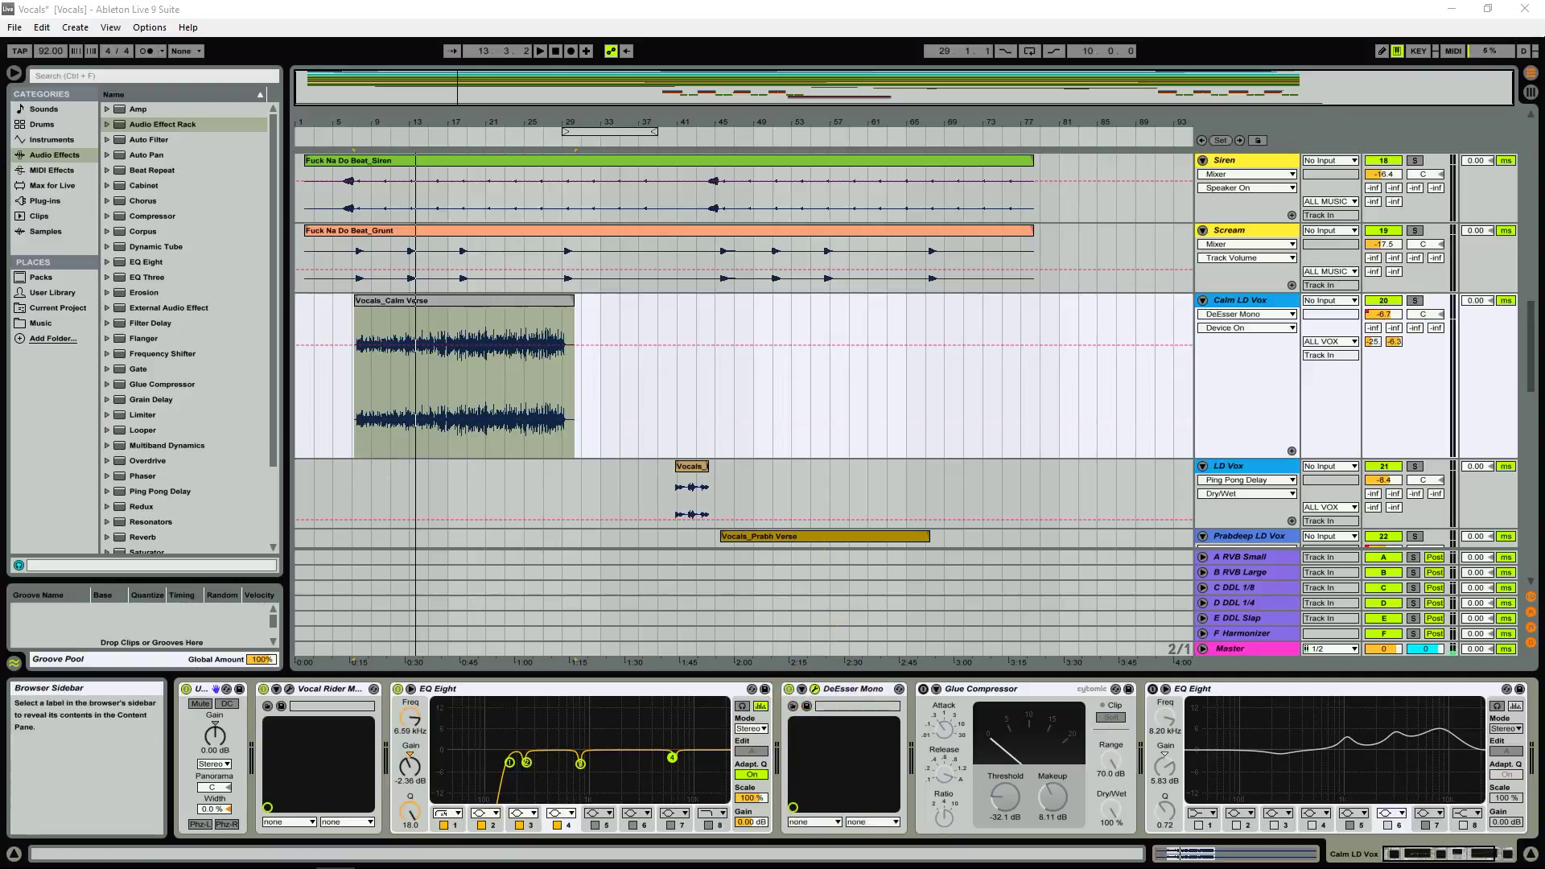
pyautogui.hotkey('ctrl', 'alt', 'p')
pyautogui.moveTo(113, 28); pyautogui.dragTo(1010, 150)
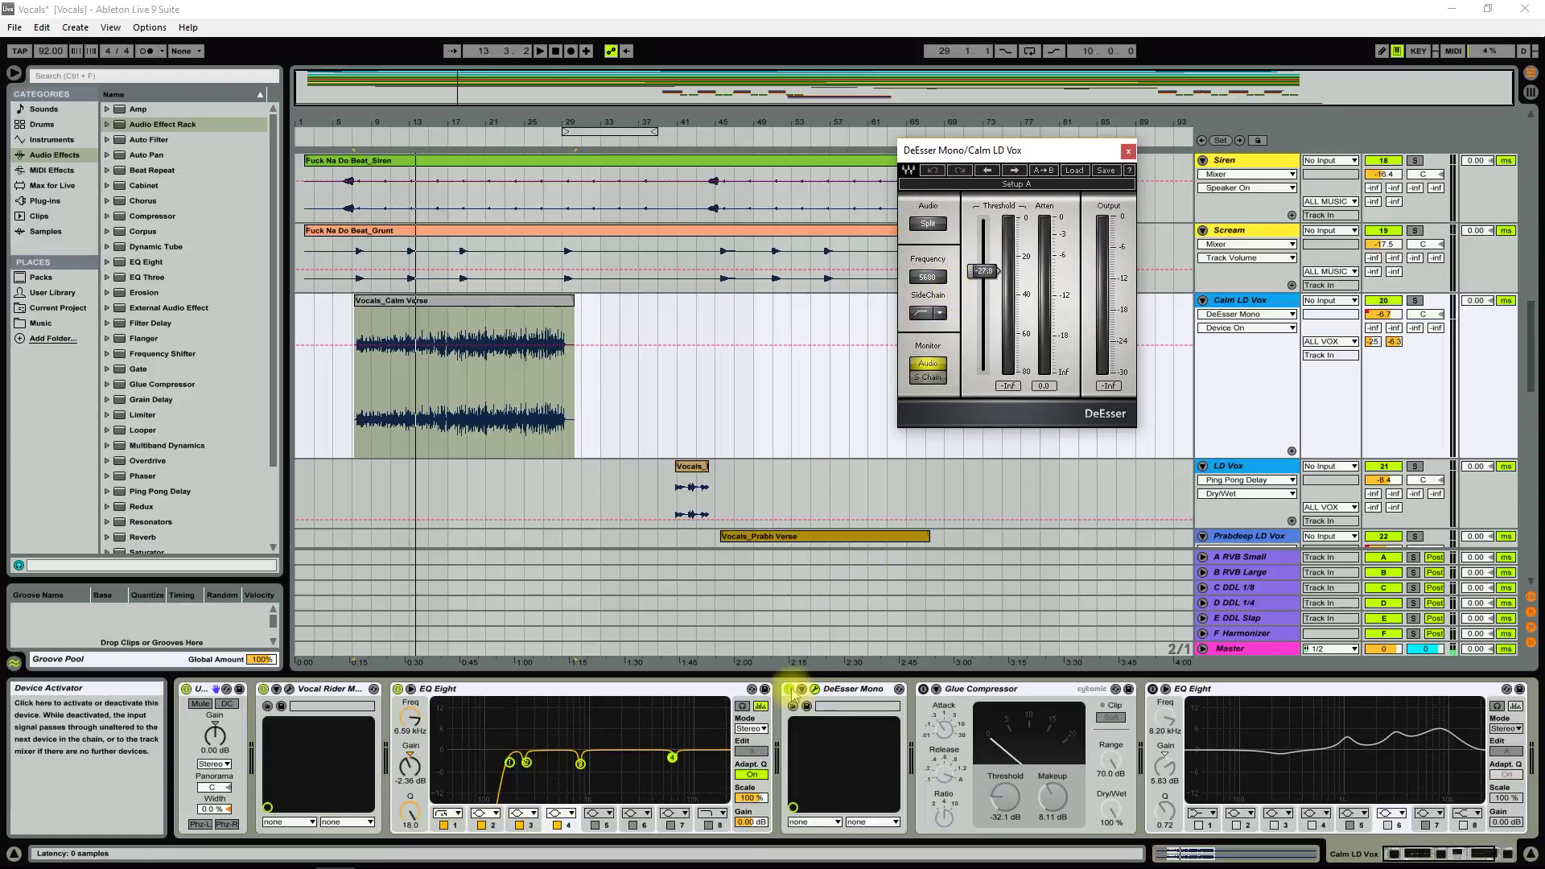
pyautogui.click(380, 134)
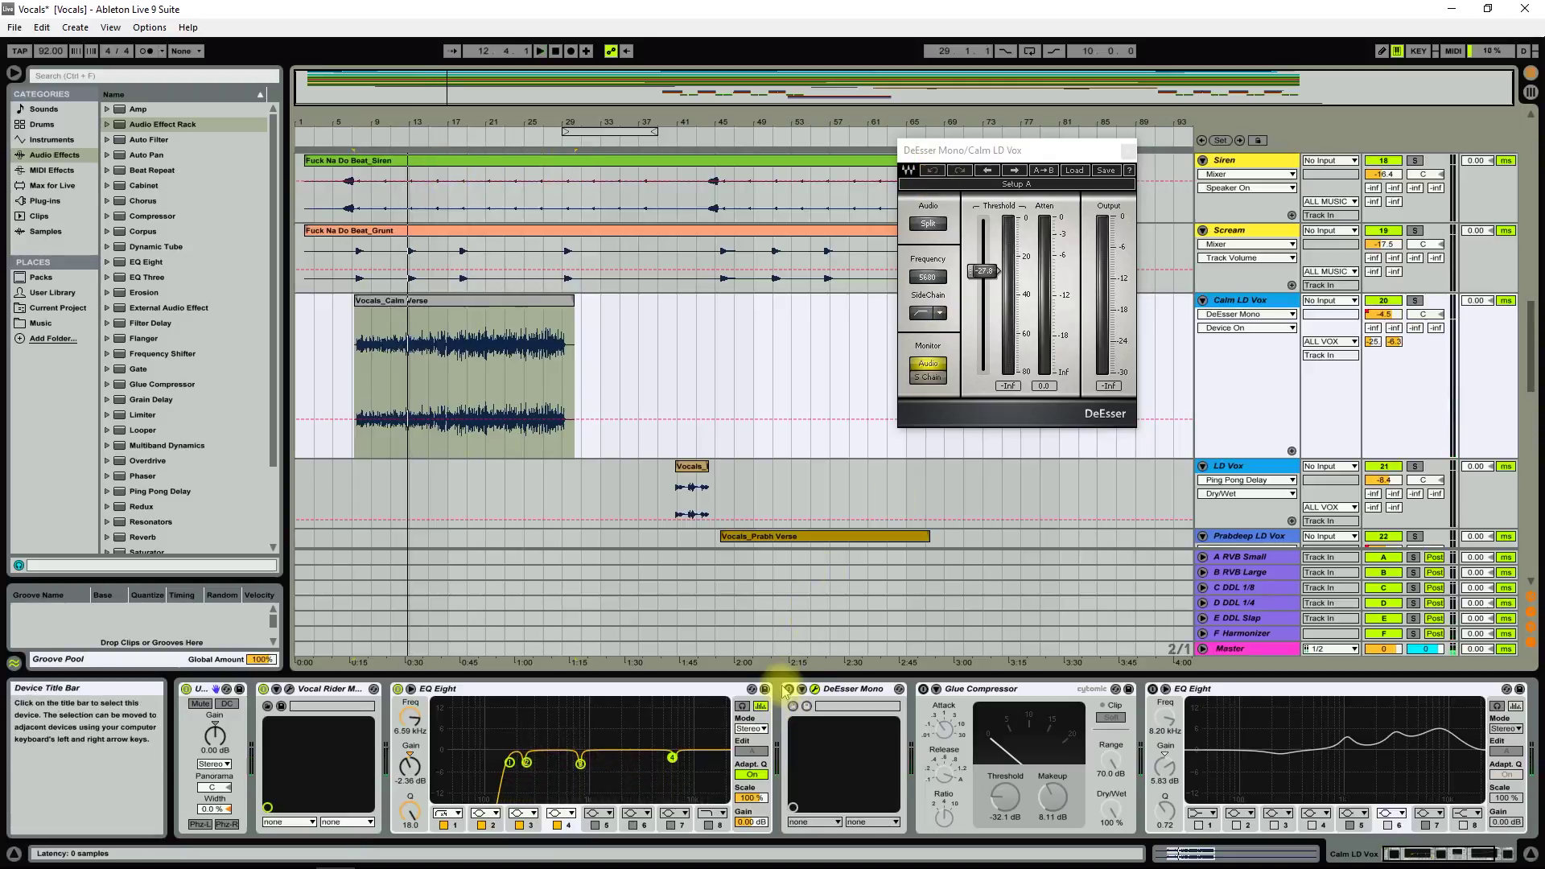
pyautogui.click(372, 135)
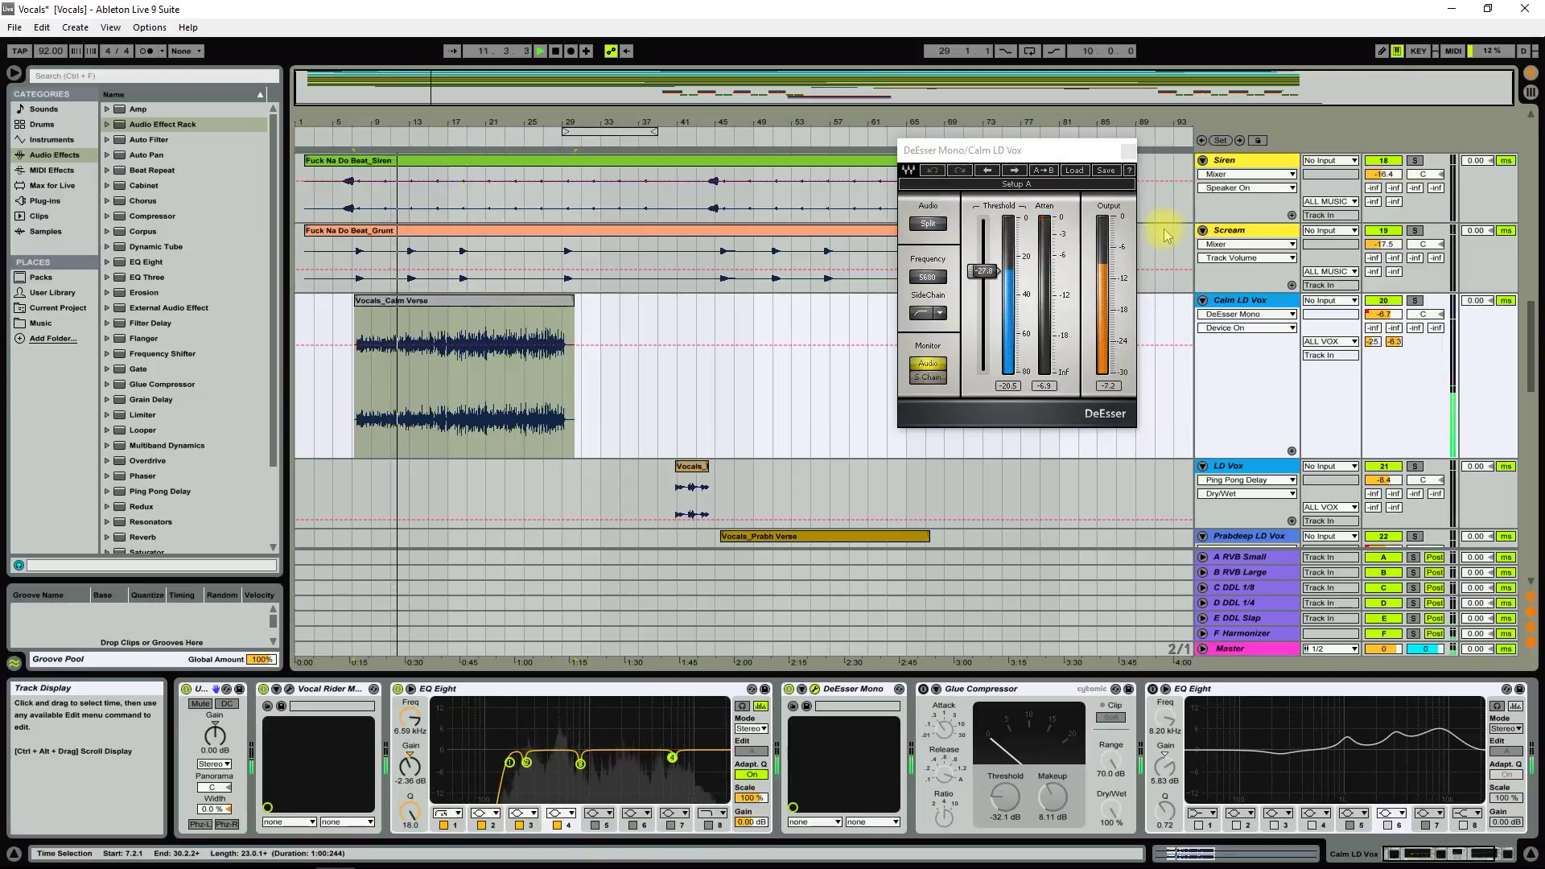
pyautogui.press('space')
pyautogui.click(1129, 150)
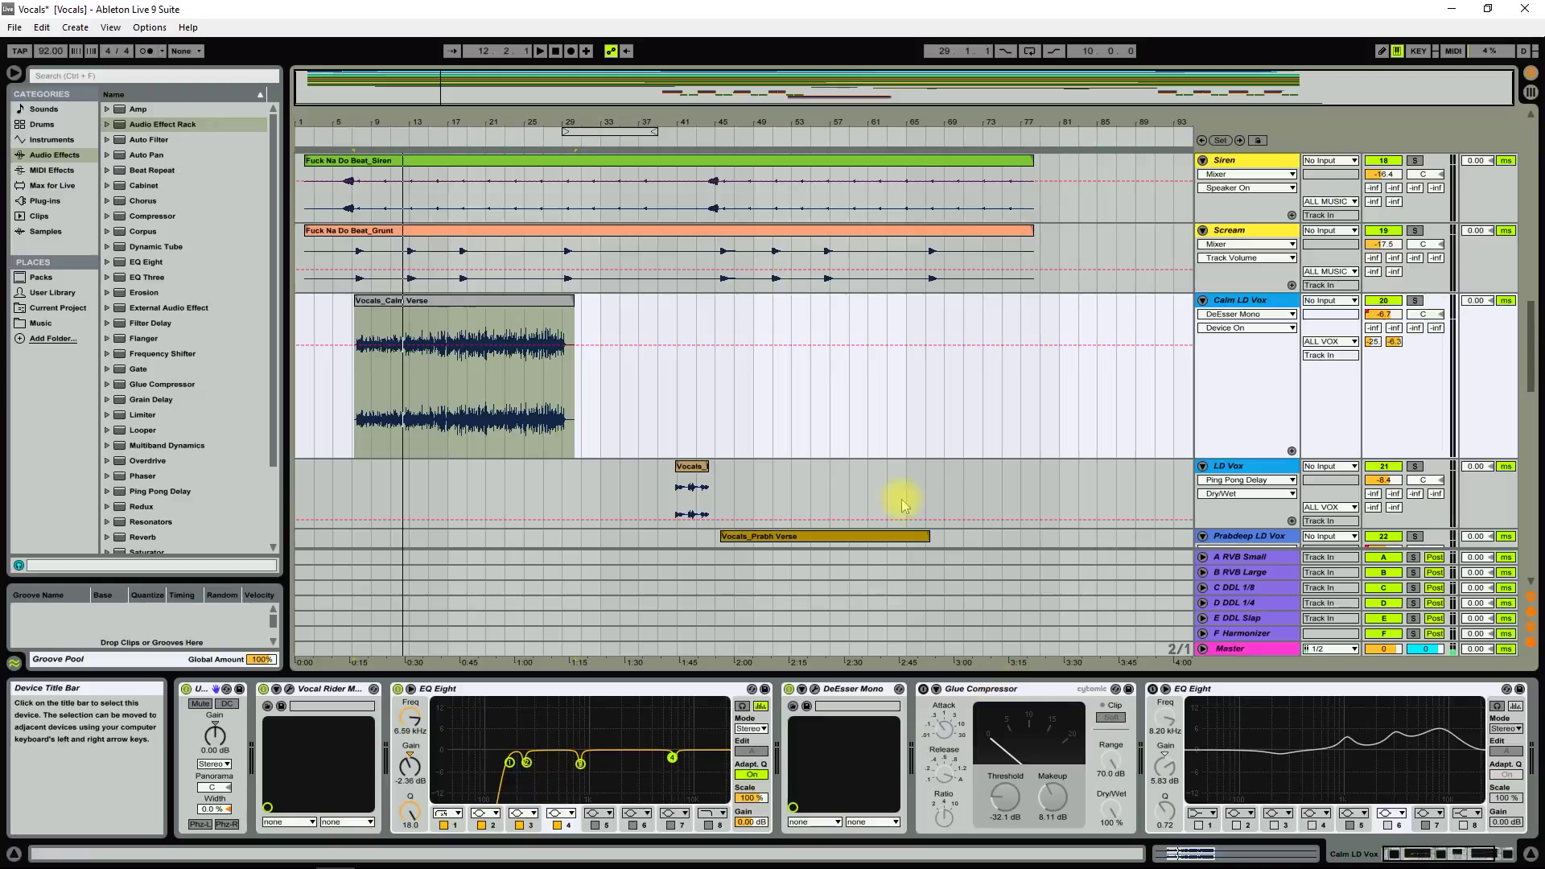
# Step: Play the calm verse from around bar 10, selecting the Glue Compressor and final EQ Eight
pyautogui.click(412, 136)
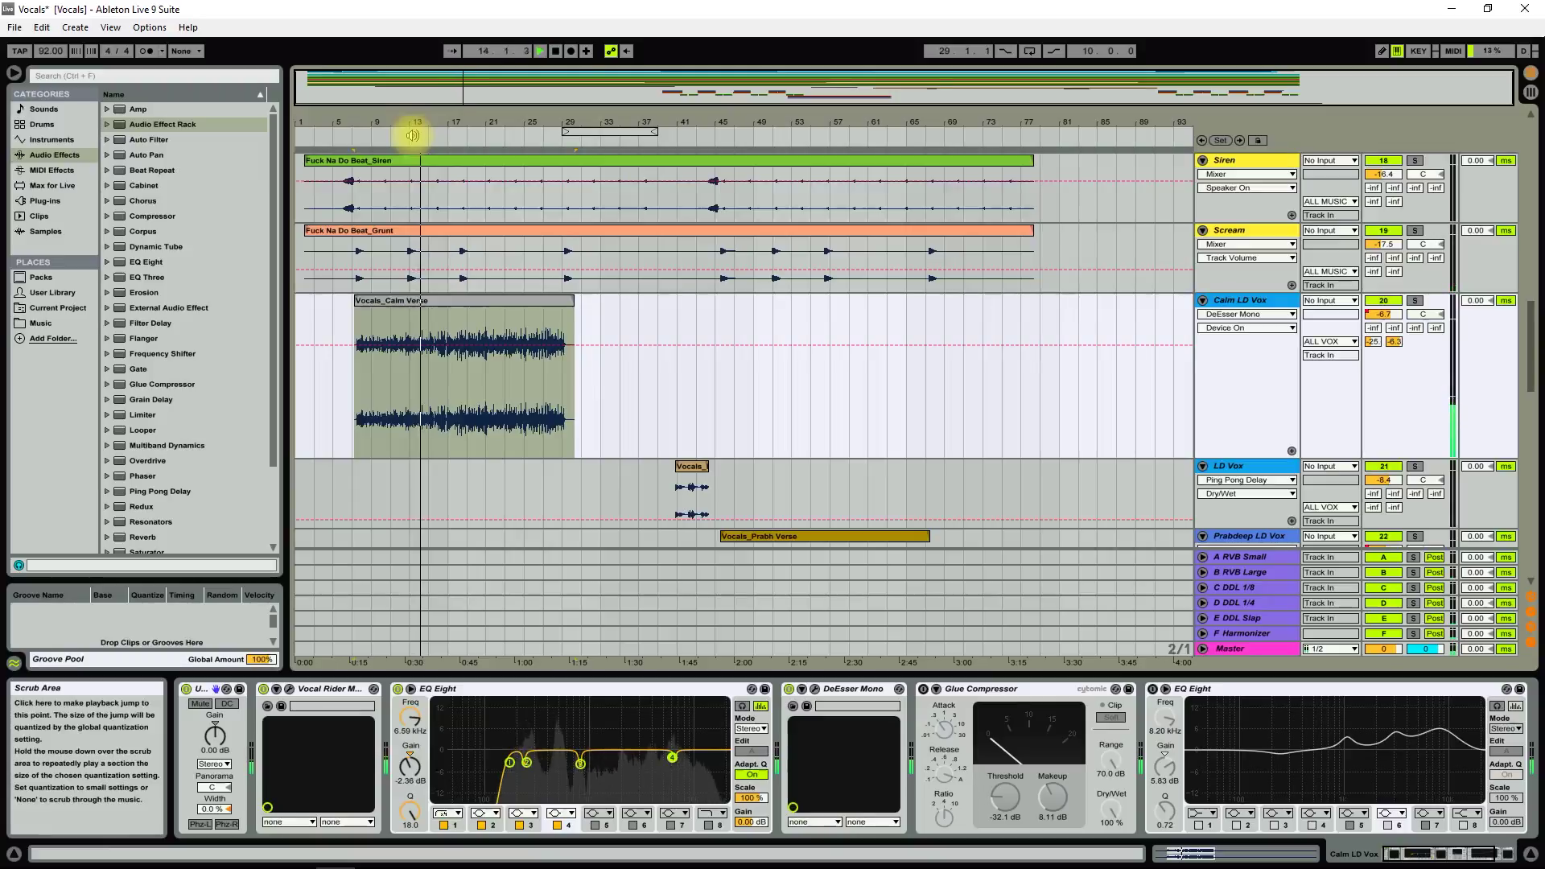
pyautogui.click(555, 51)
pyautogui.click(925, 689)
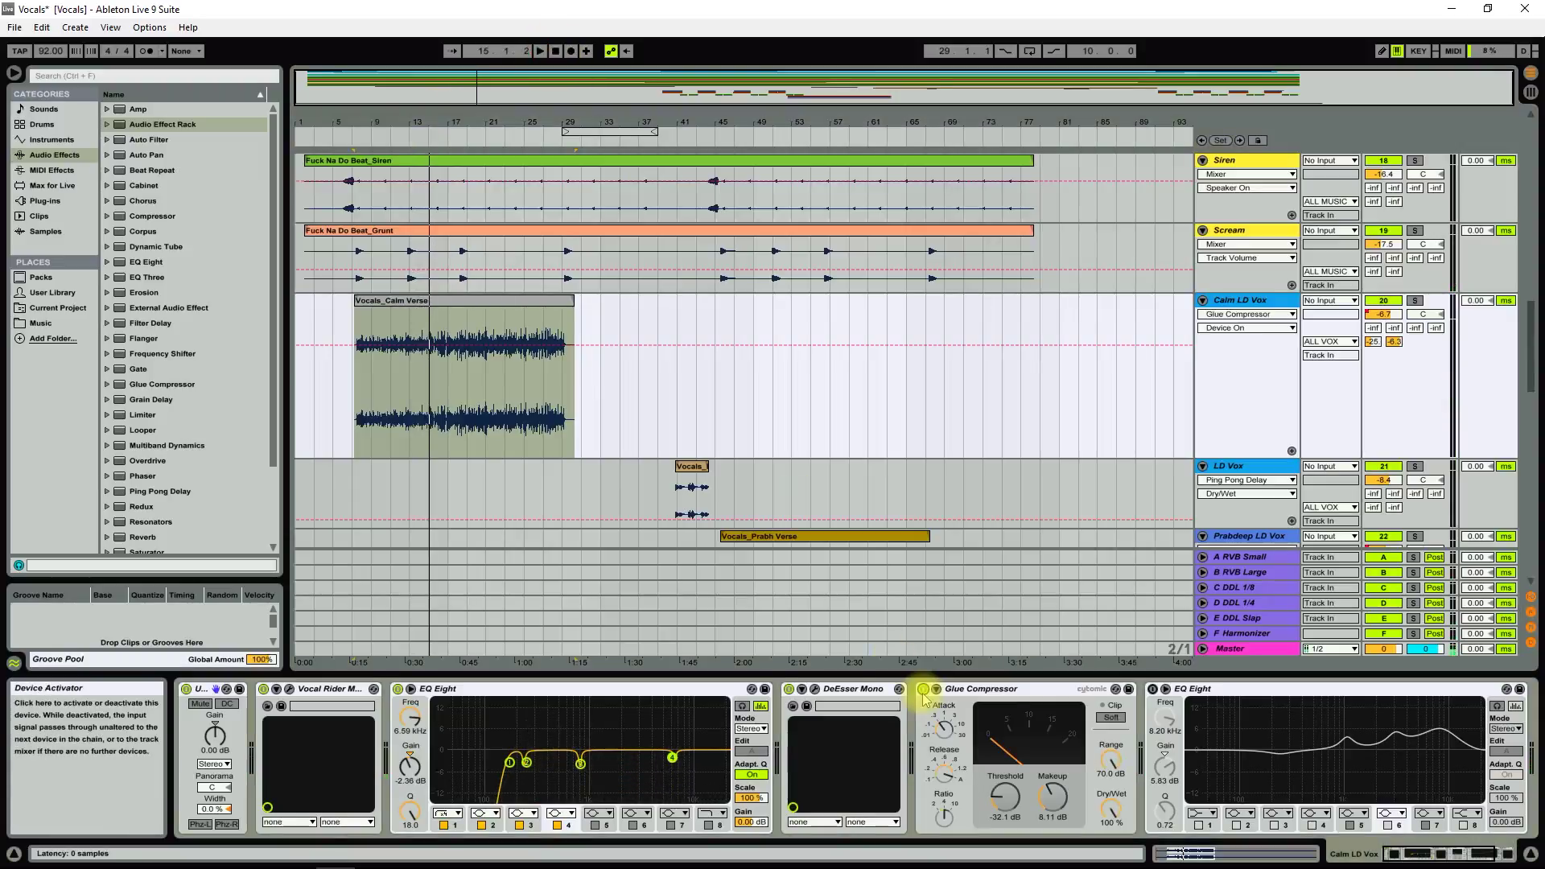
pyautogui.click(392, 136)
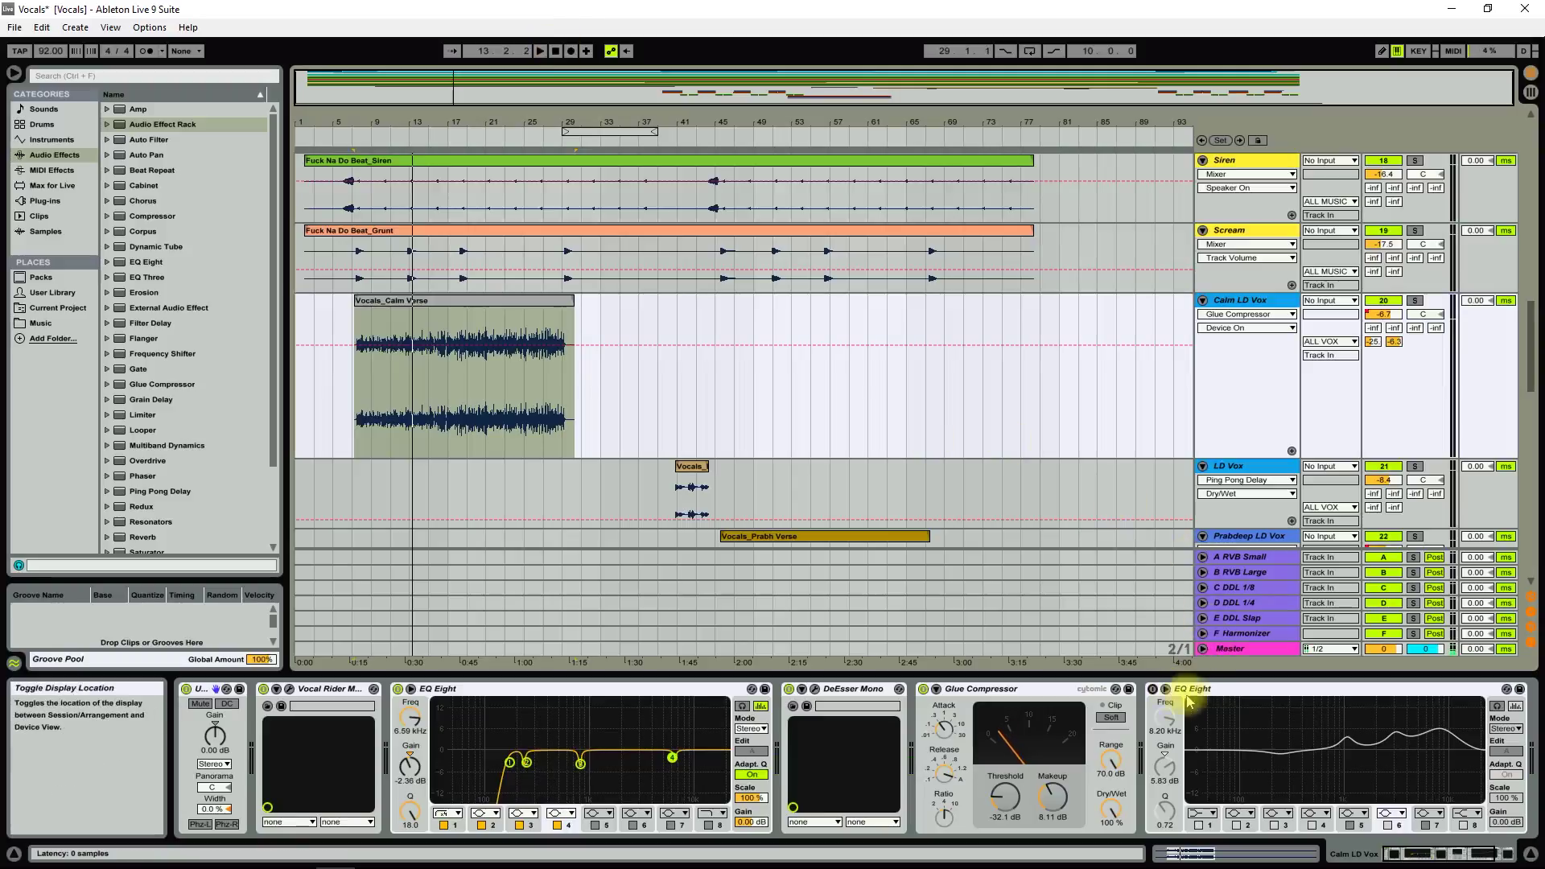
pyautogui.click(1211, 691)
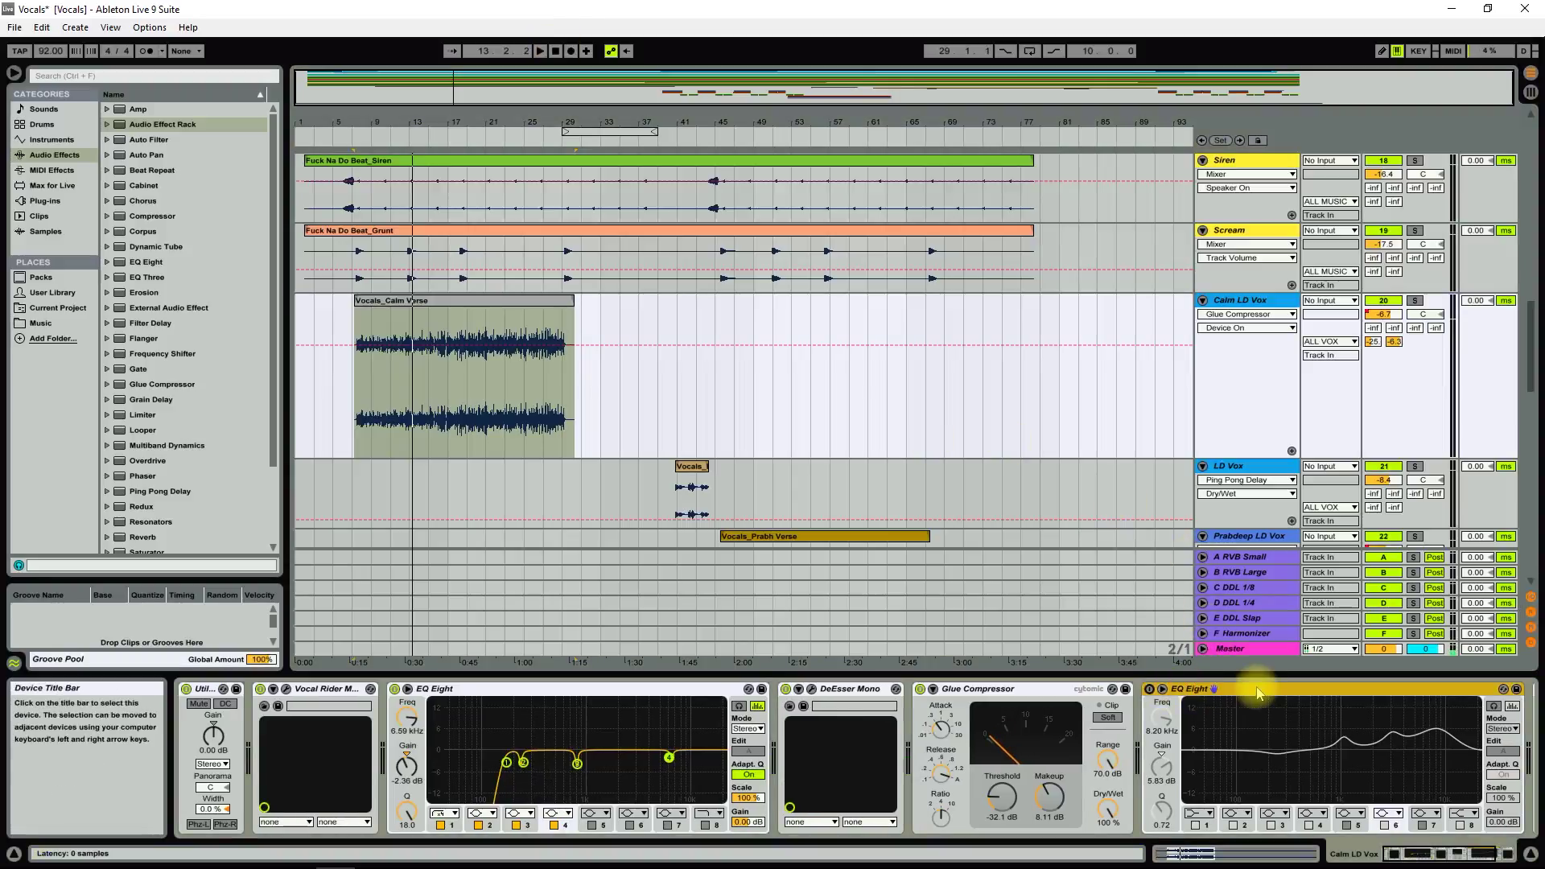
pyautogui.click(383, 136)
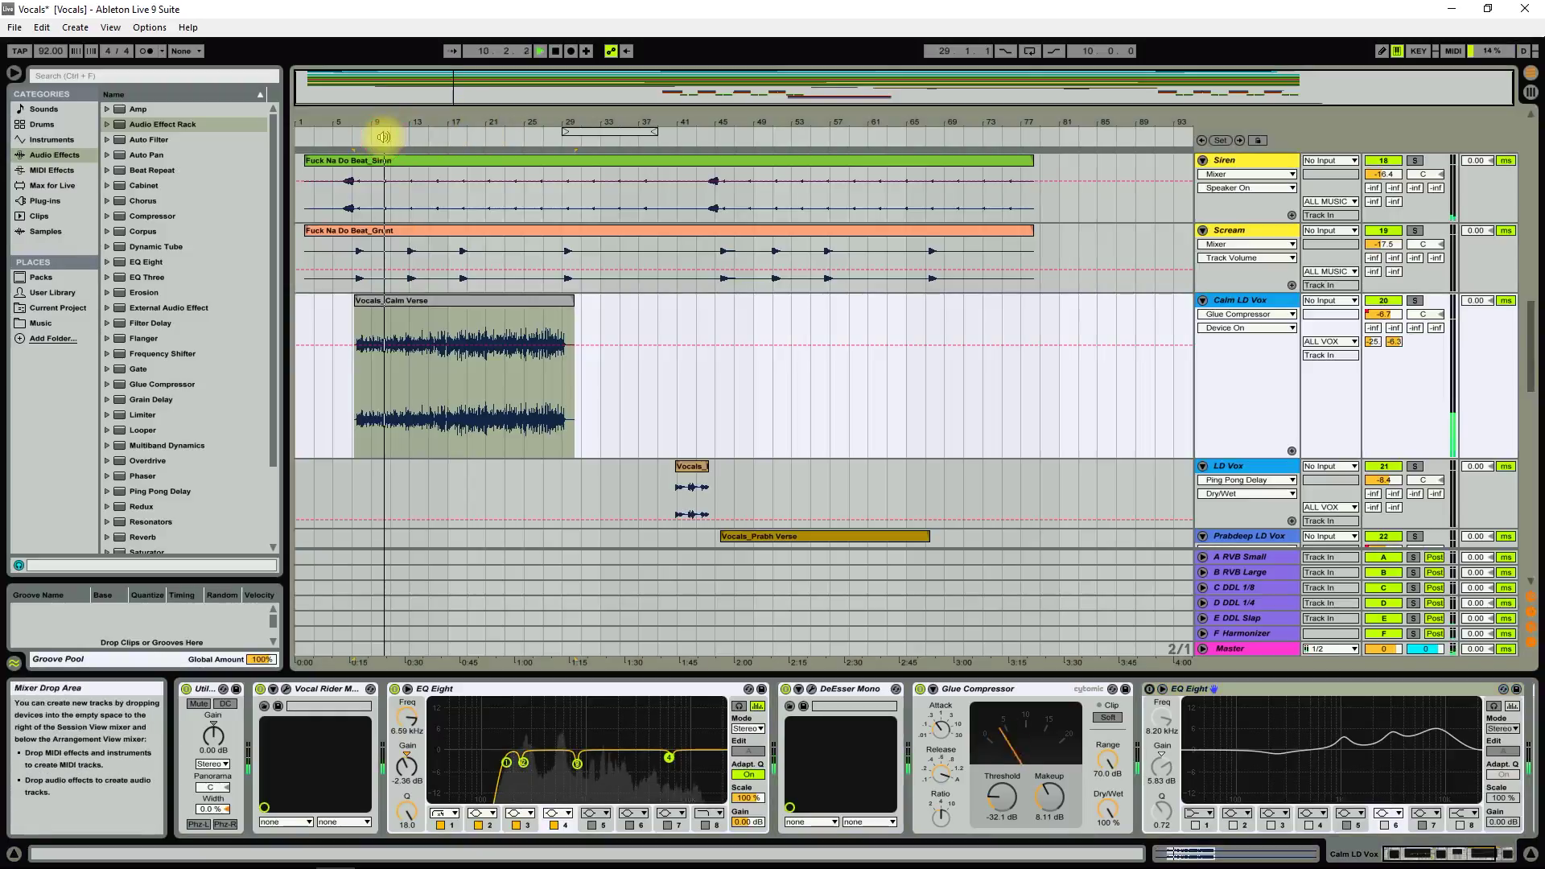
# Step: Play from bar 9 with the second EQ Eight switched off, turn it back on, then stop
pyautogui.click(556, 53)
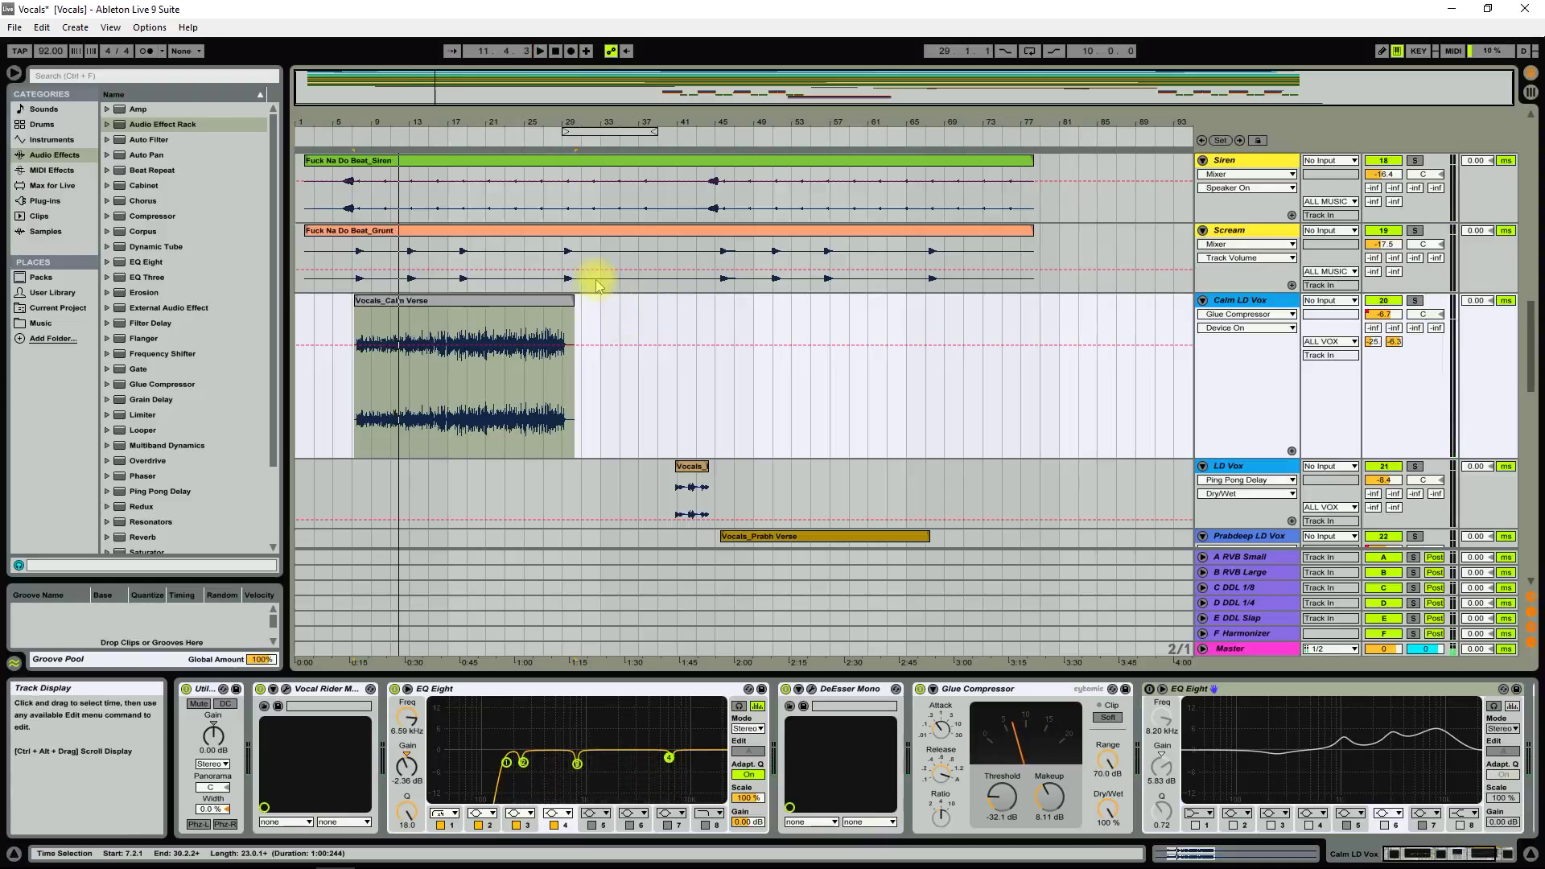
pyautogui.click(1159, 697)
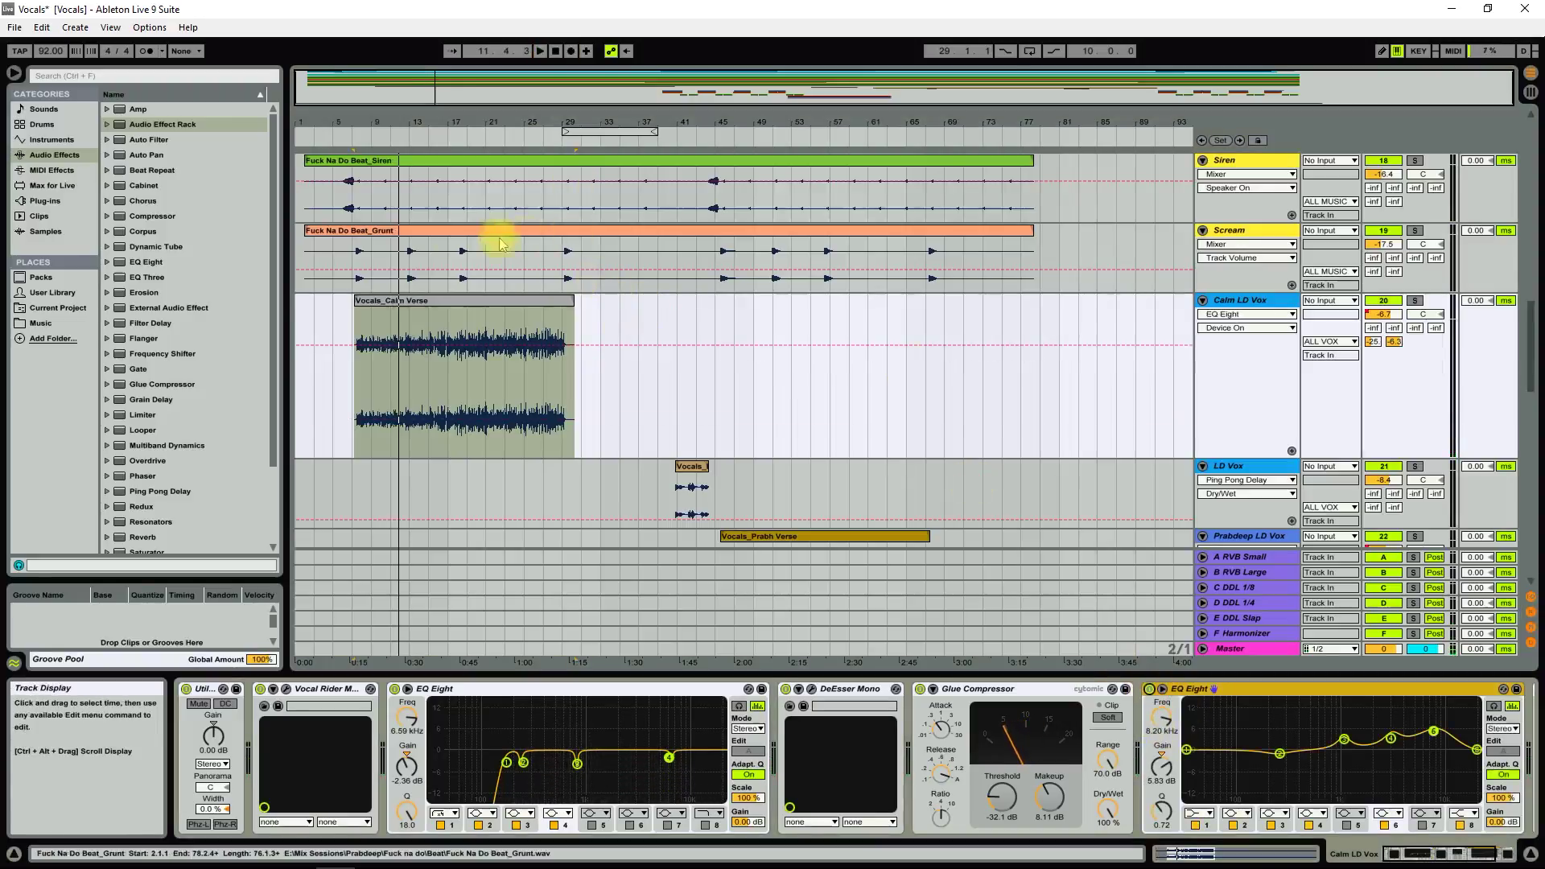
pyautogui.press('Home')
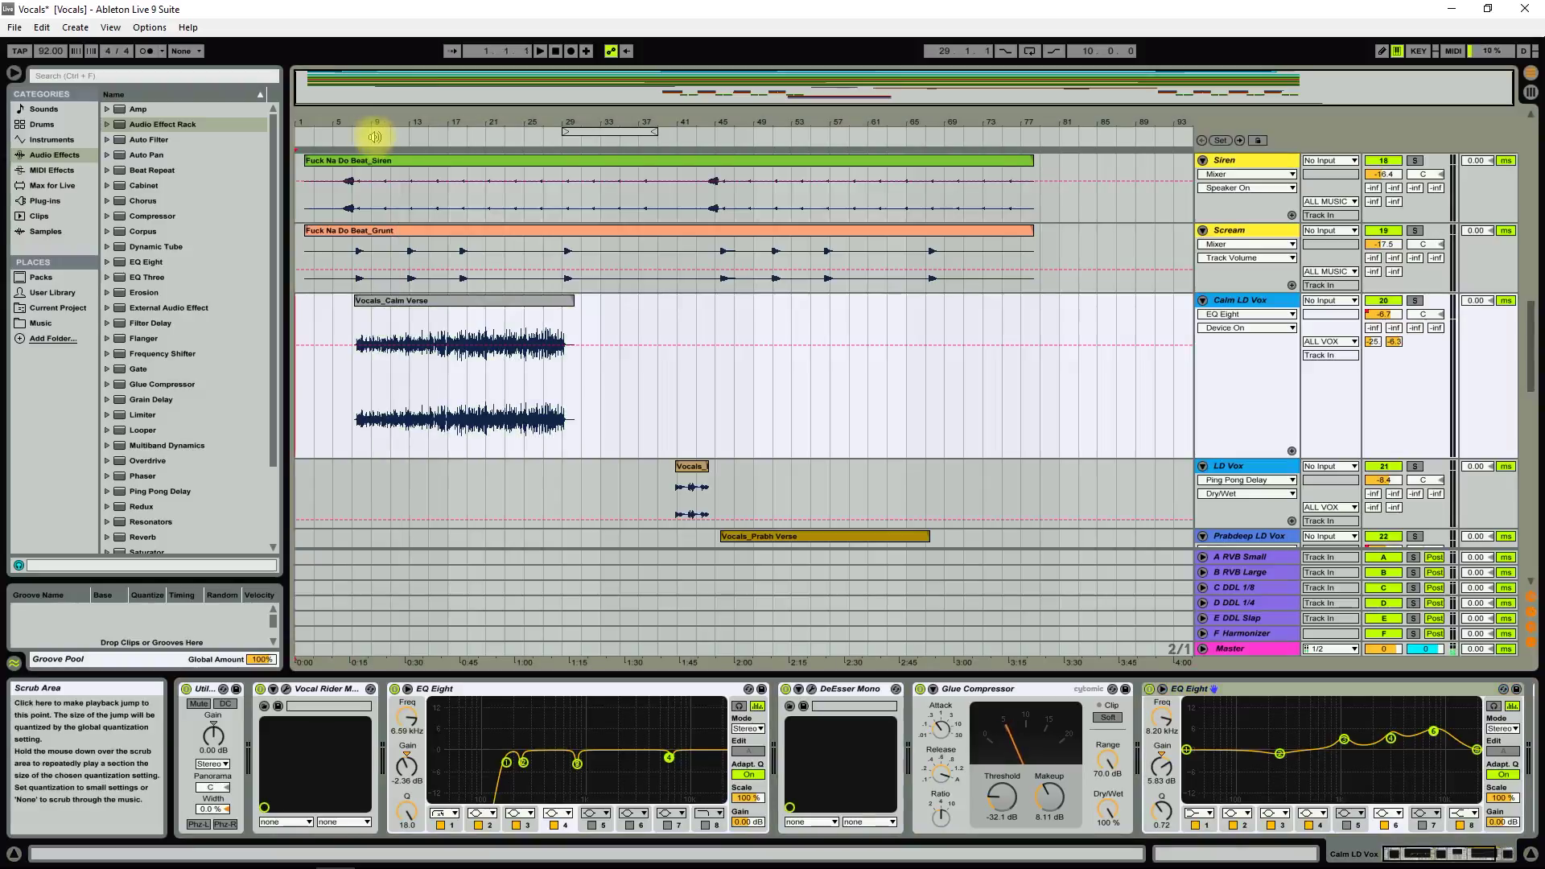
pyautogui.click(375, 137)
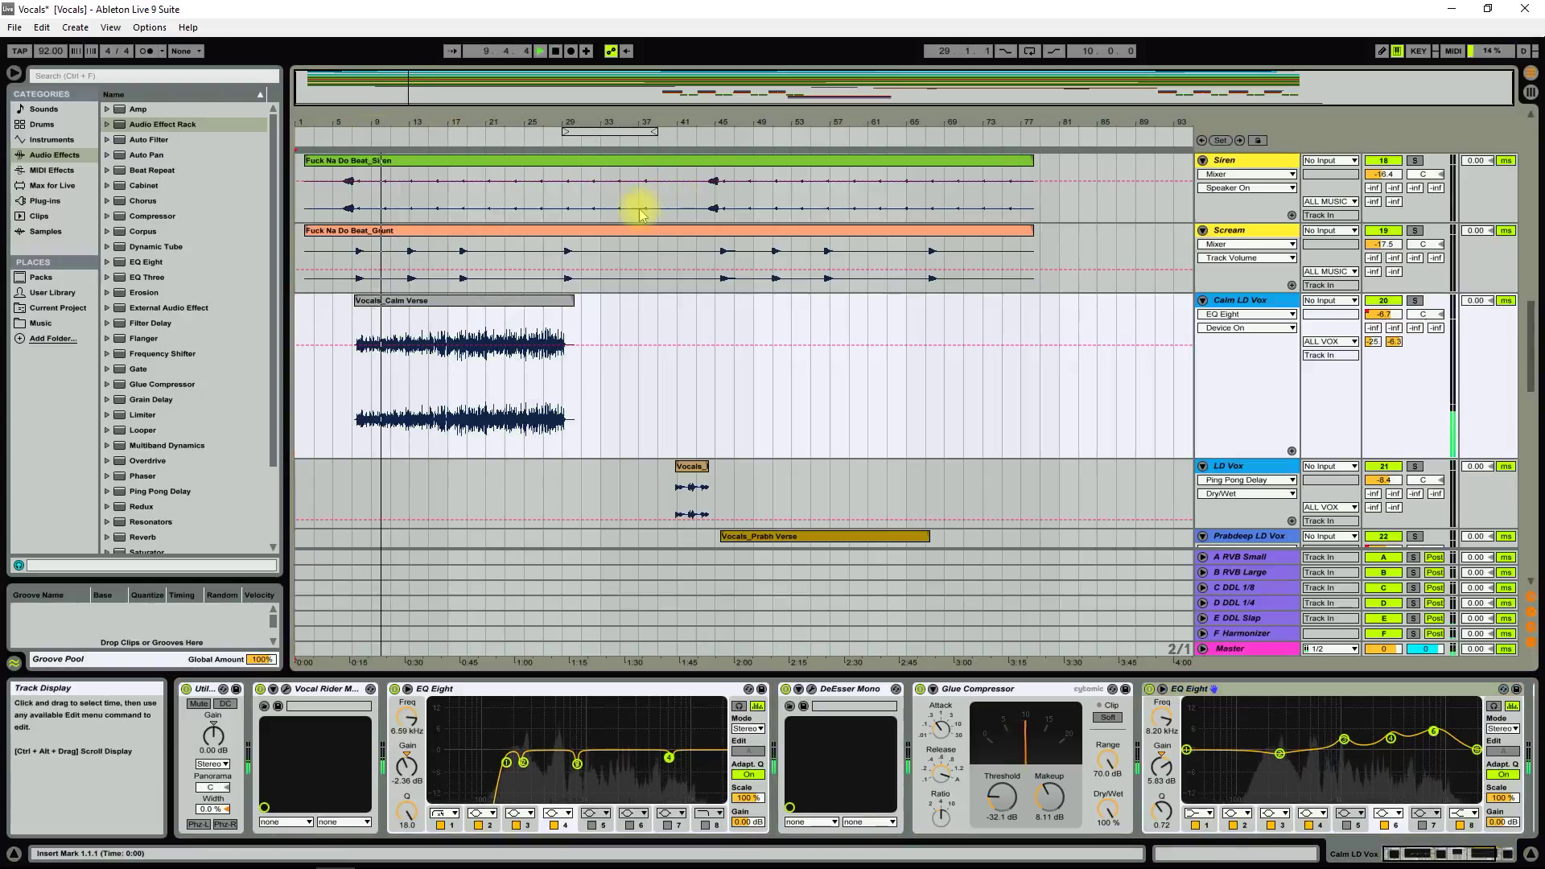
pyautogui.click(555, 51)
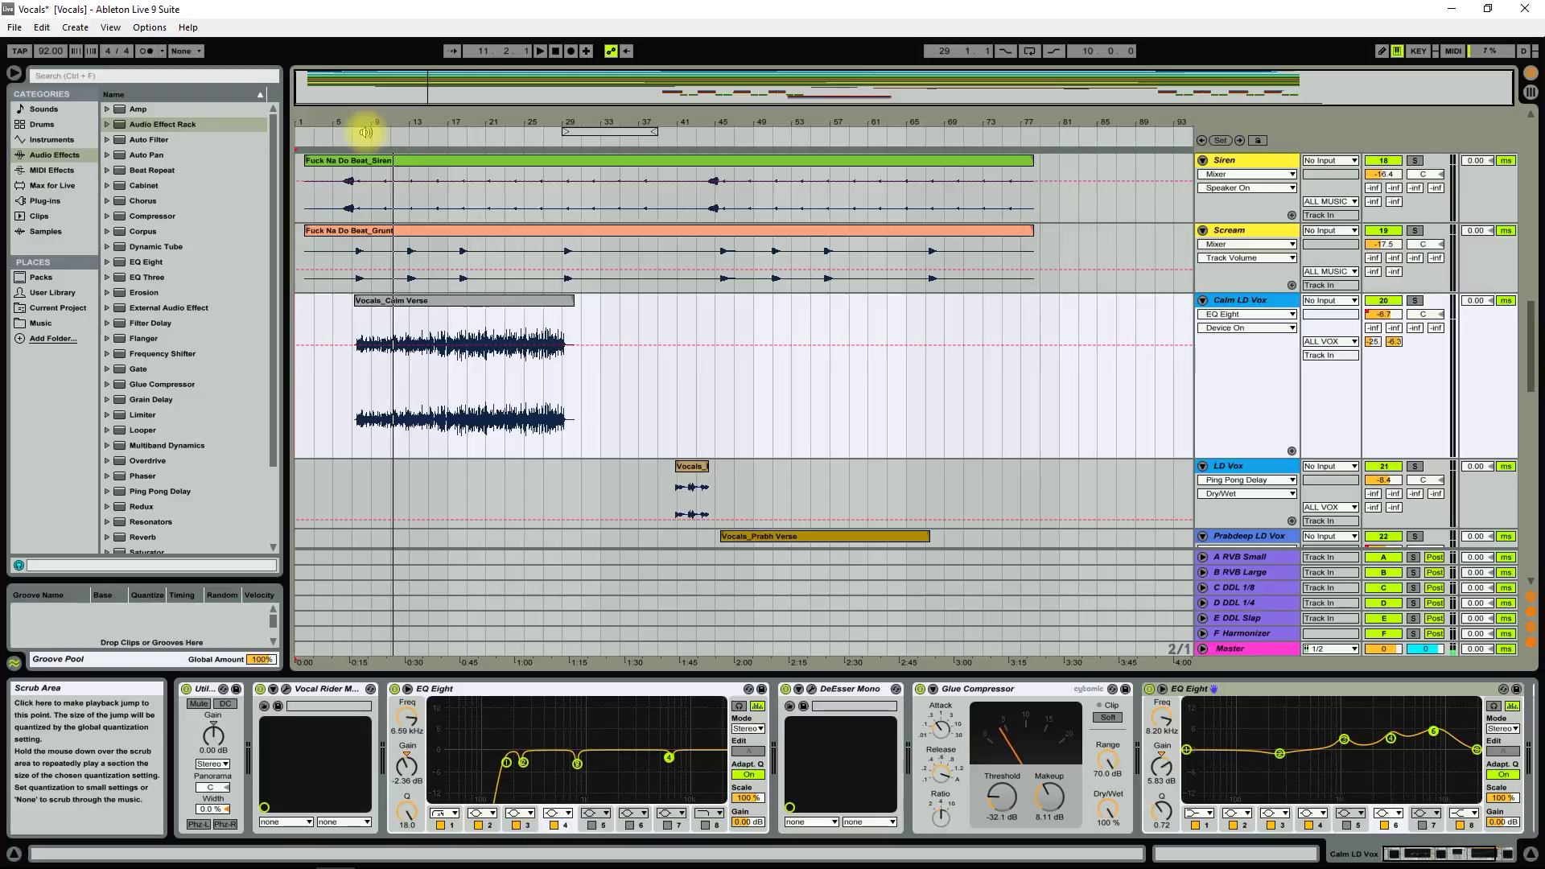
pyautogui.click(355, 135)
pyautogui.click(359, 131)
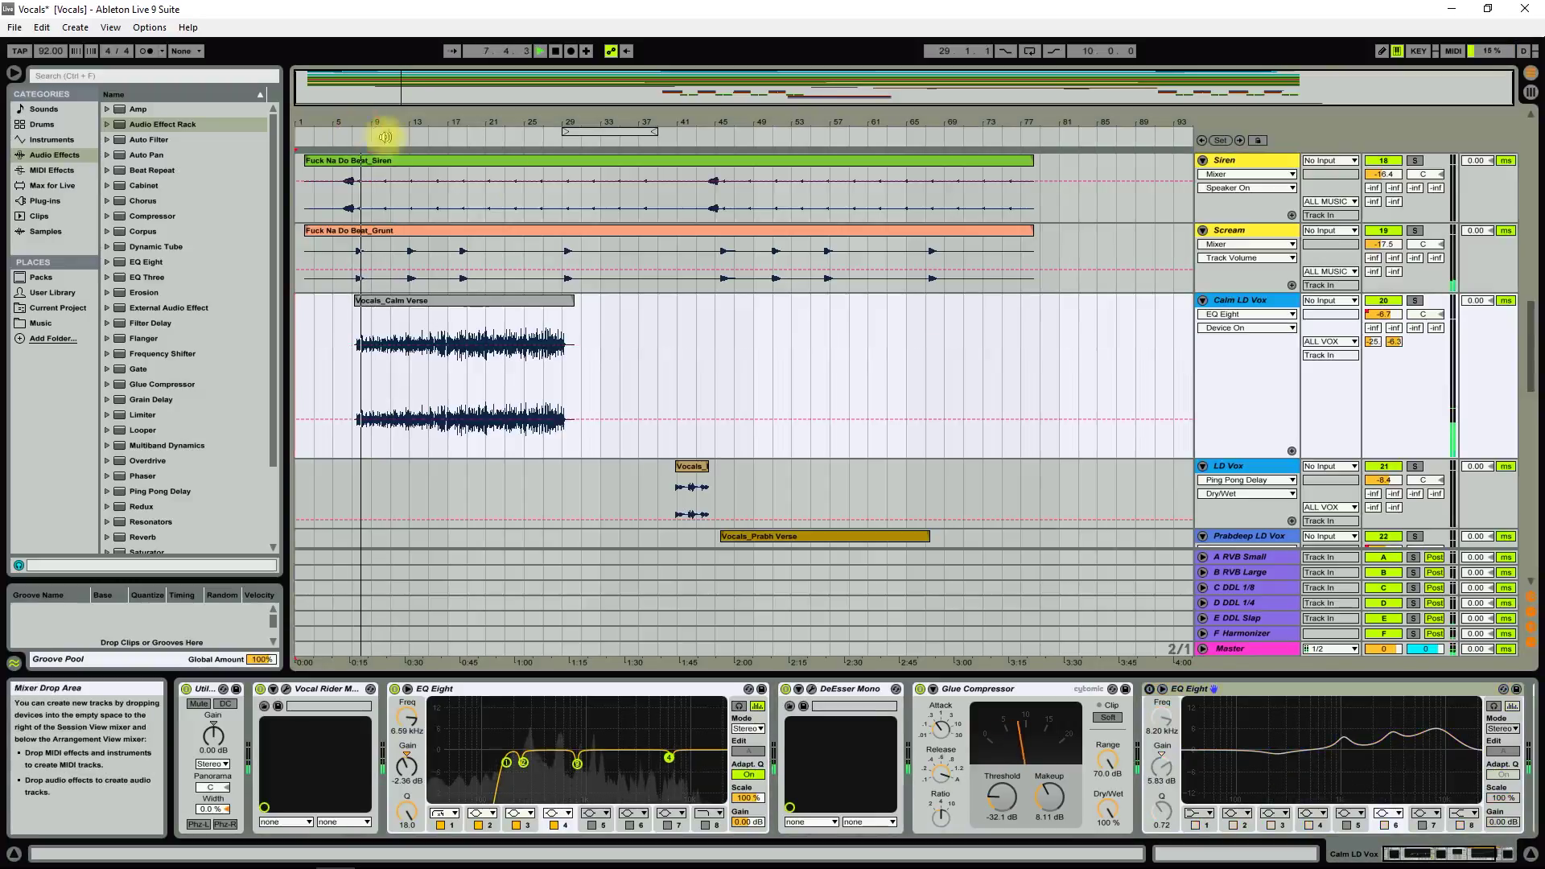
pyautogui.click(1149, 689)
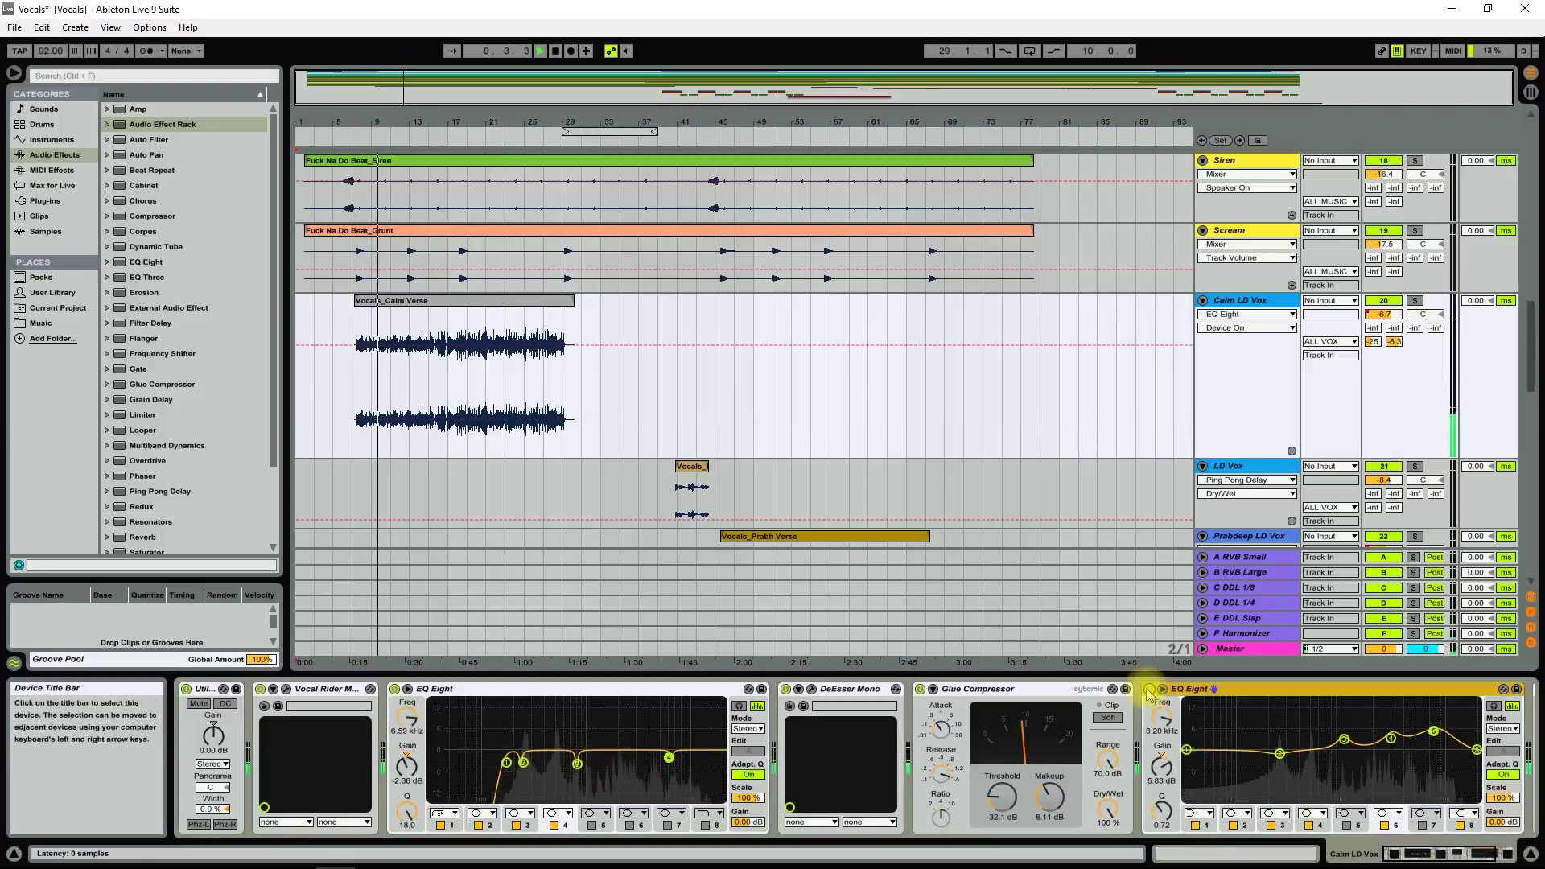
pyautogui.click(554, 52)
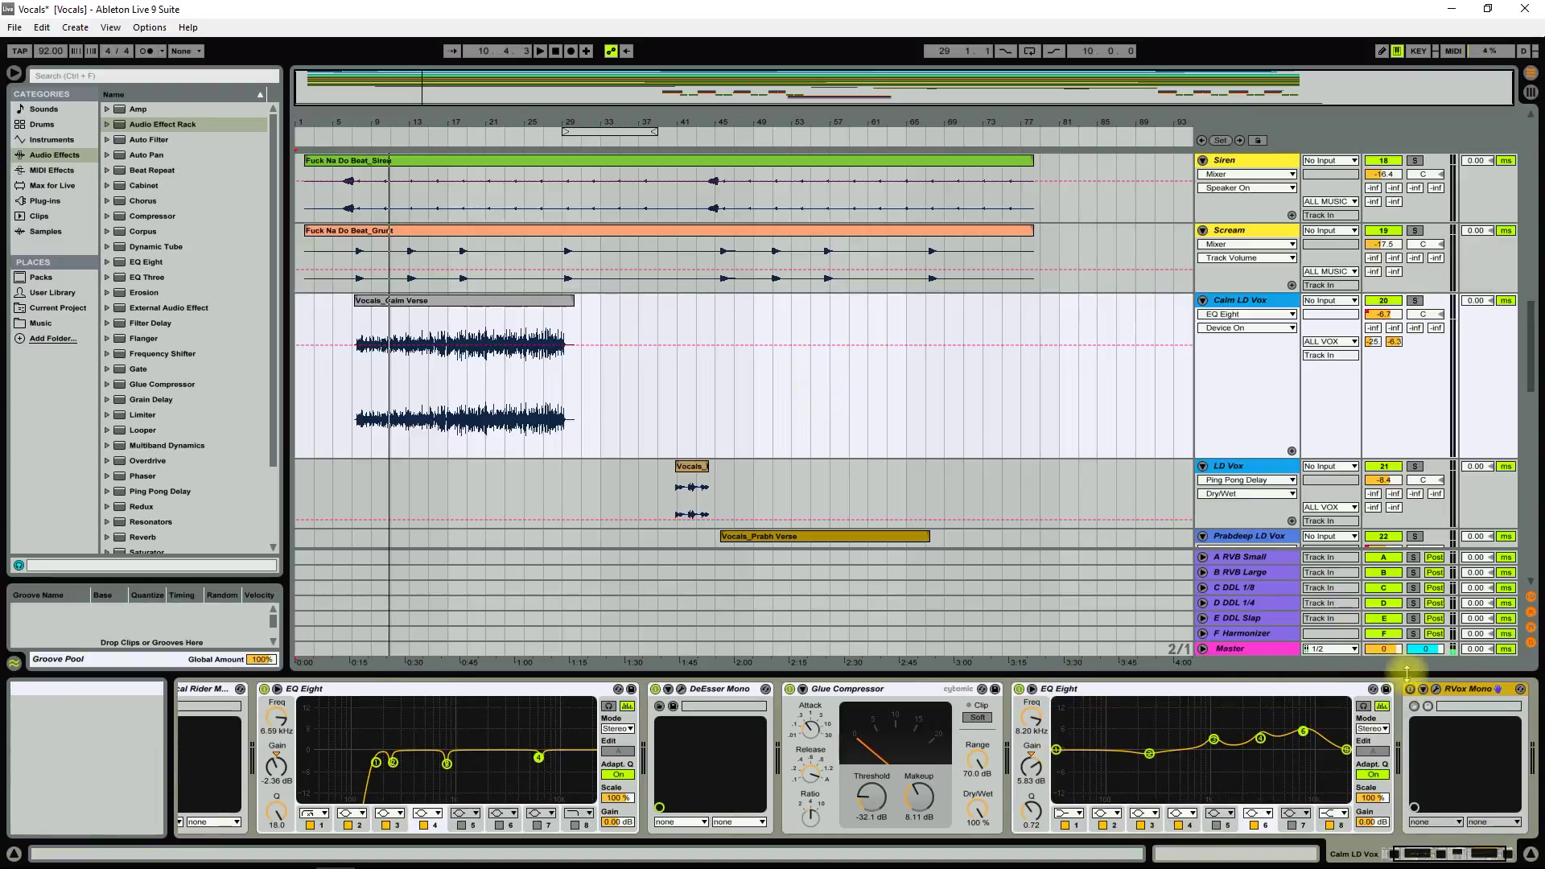
# Step: Audition the RVox Mono compression in its plugin window, then show Prabdeep LD Vox's effect chain
pyautogui.click(1437, 692)
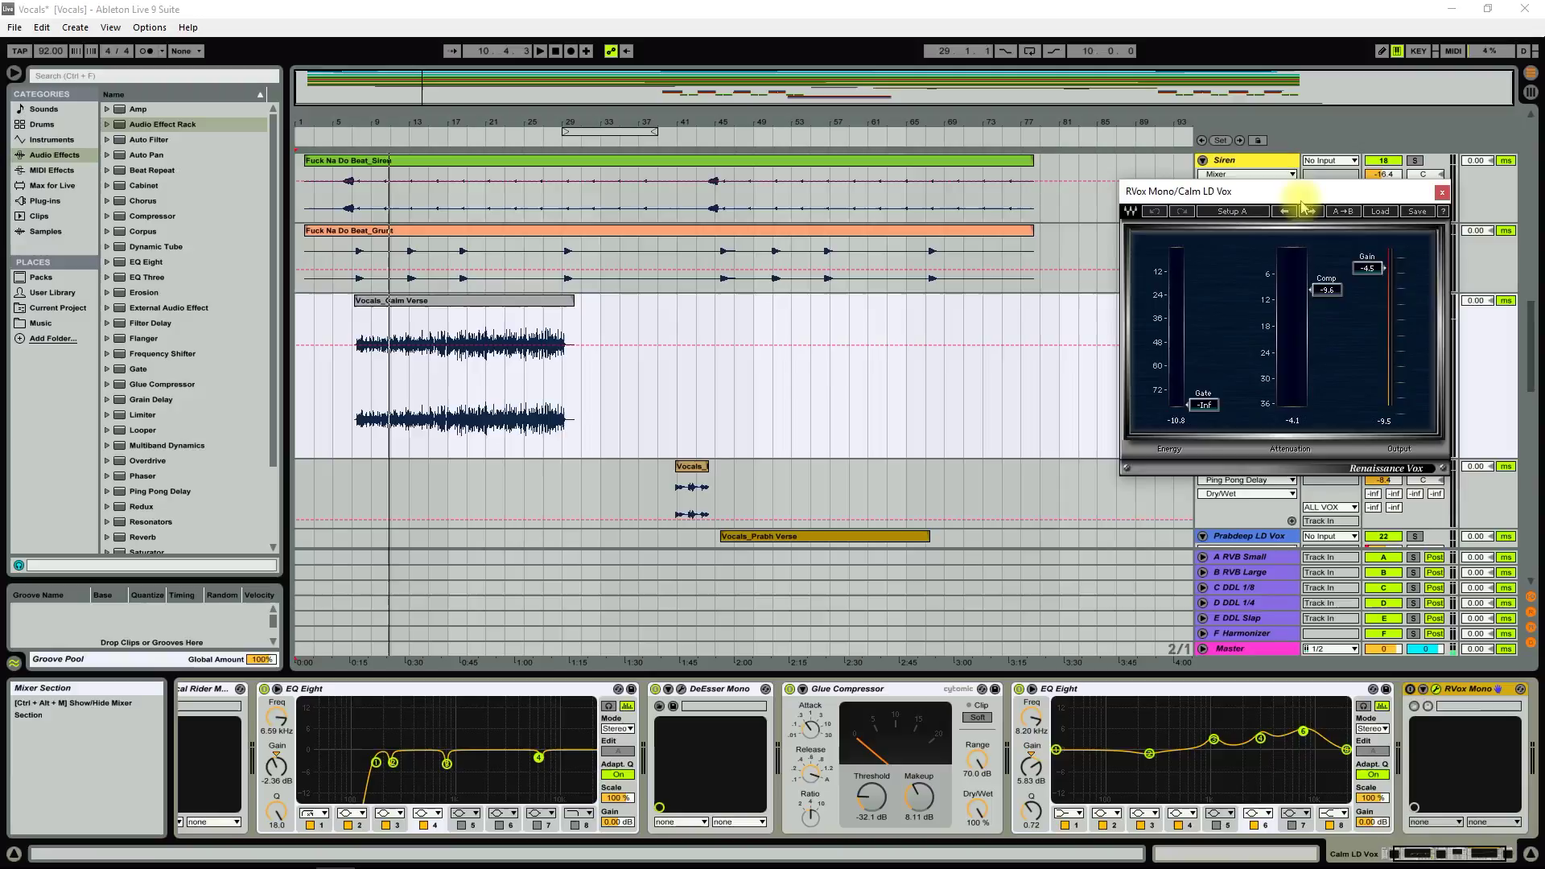
pyautogui.moveTo(1288, 184); pyautogui.dragTo(1095, 142)
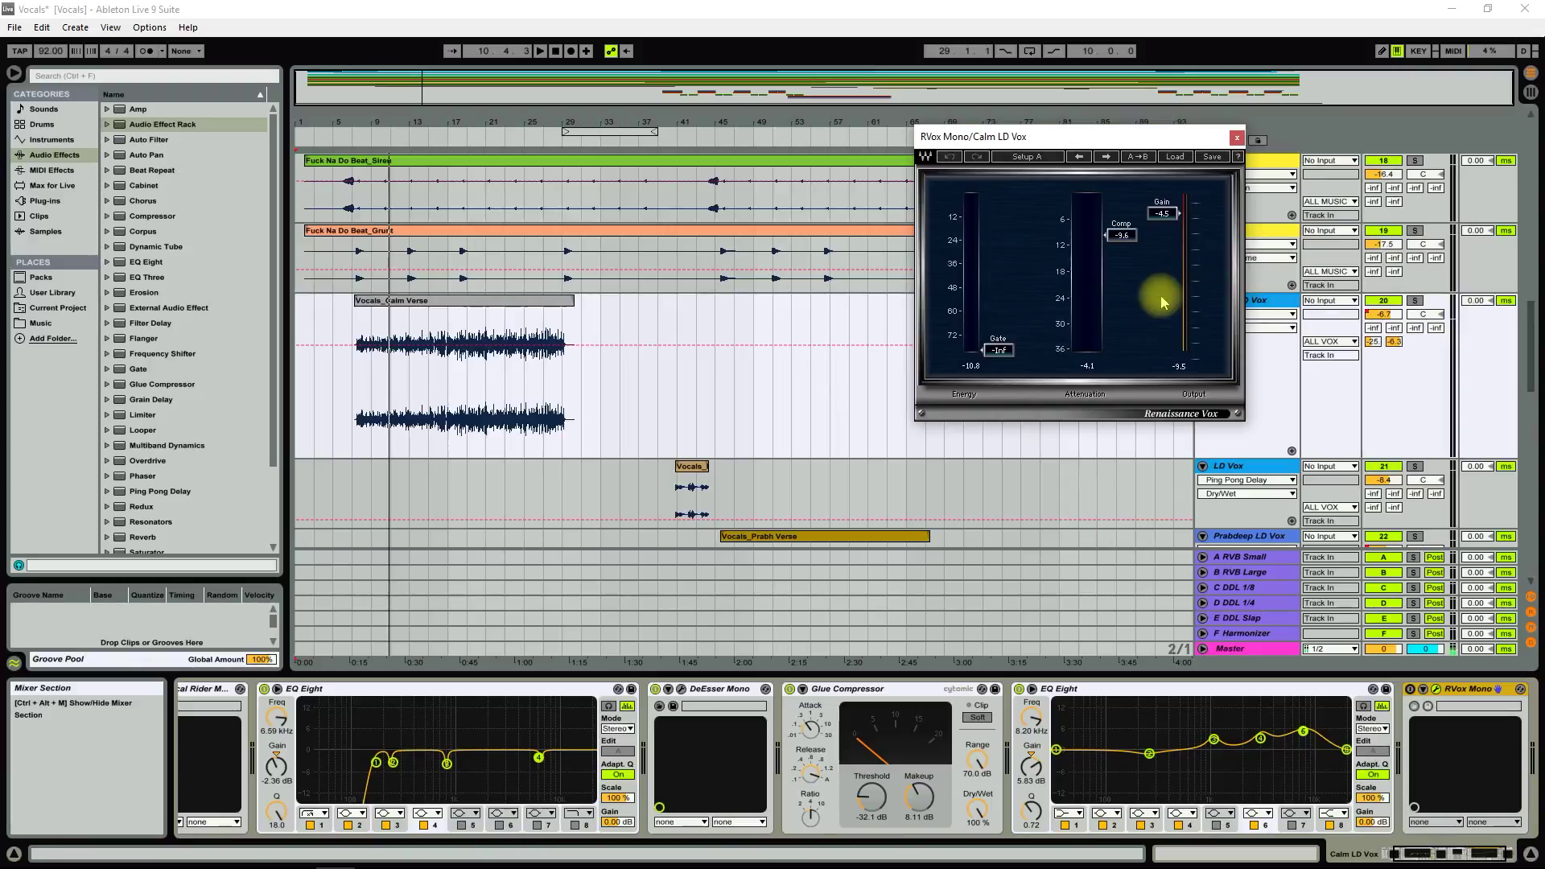
pyautogui.click(390, 134)
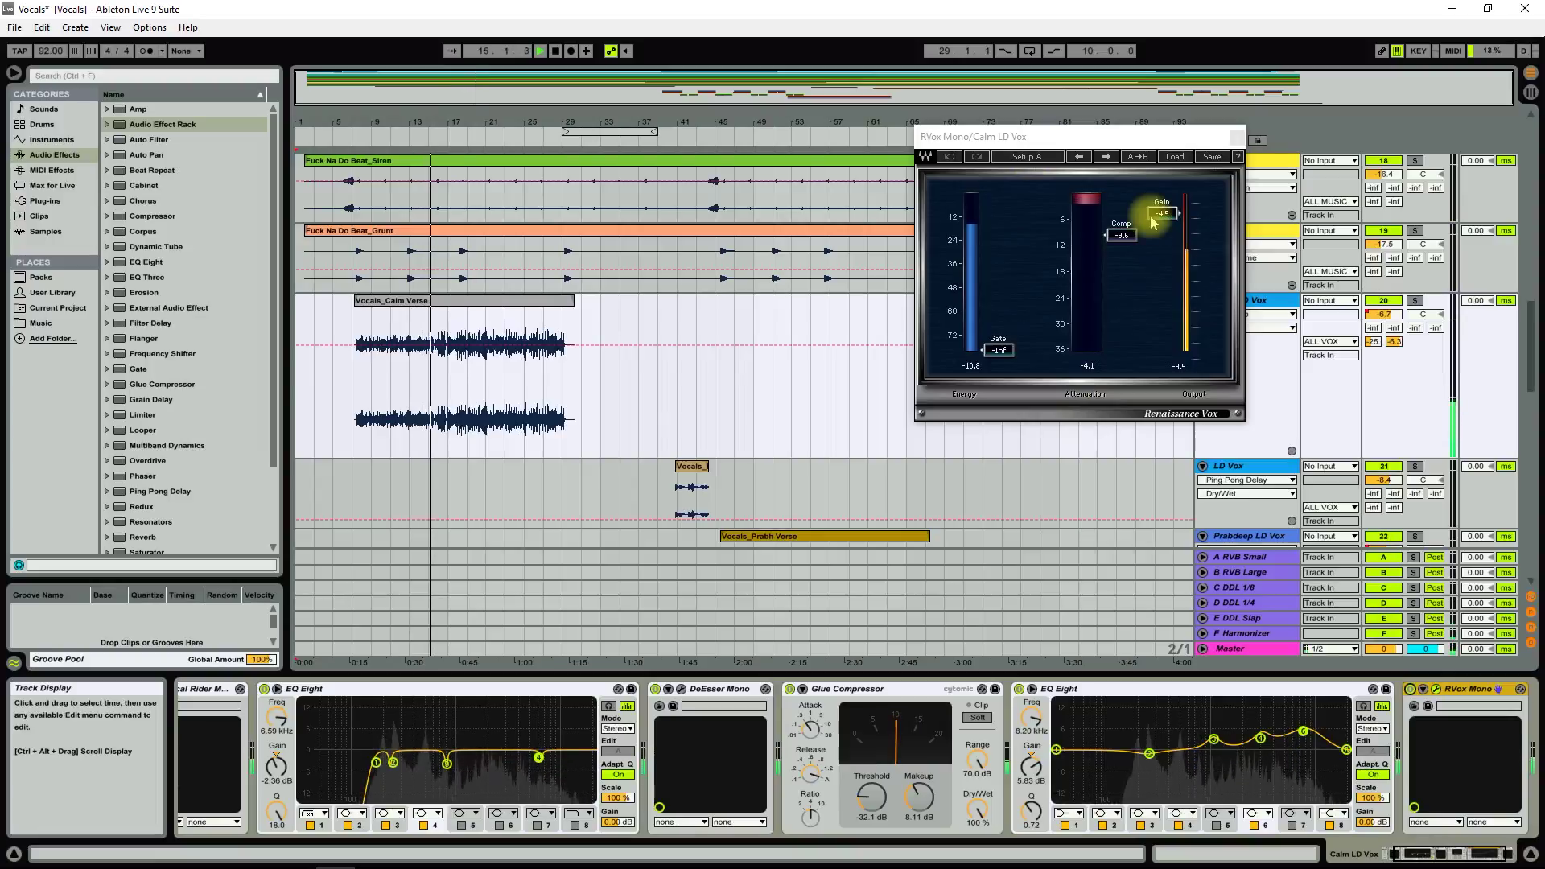
pyautogui.click(1236, 137)
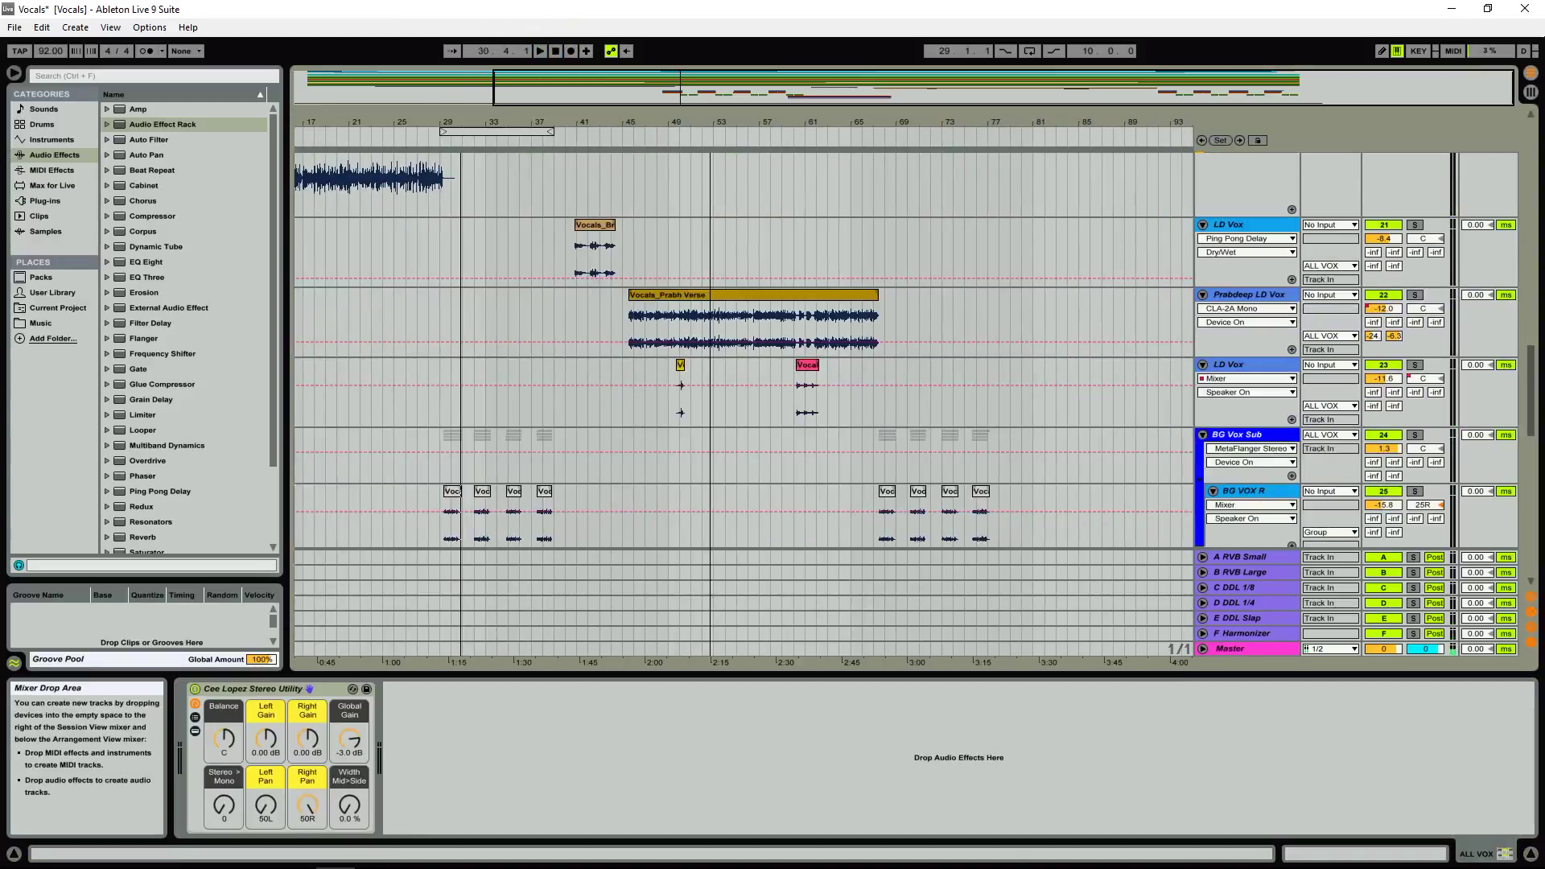
pyautogui.click(1247, 304)
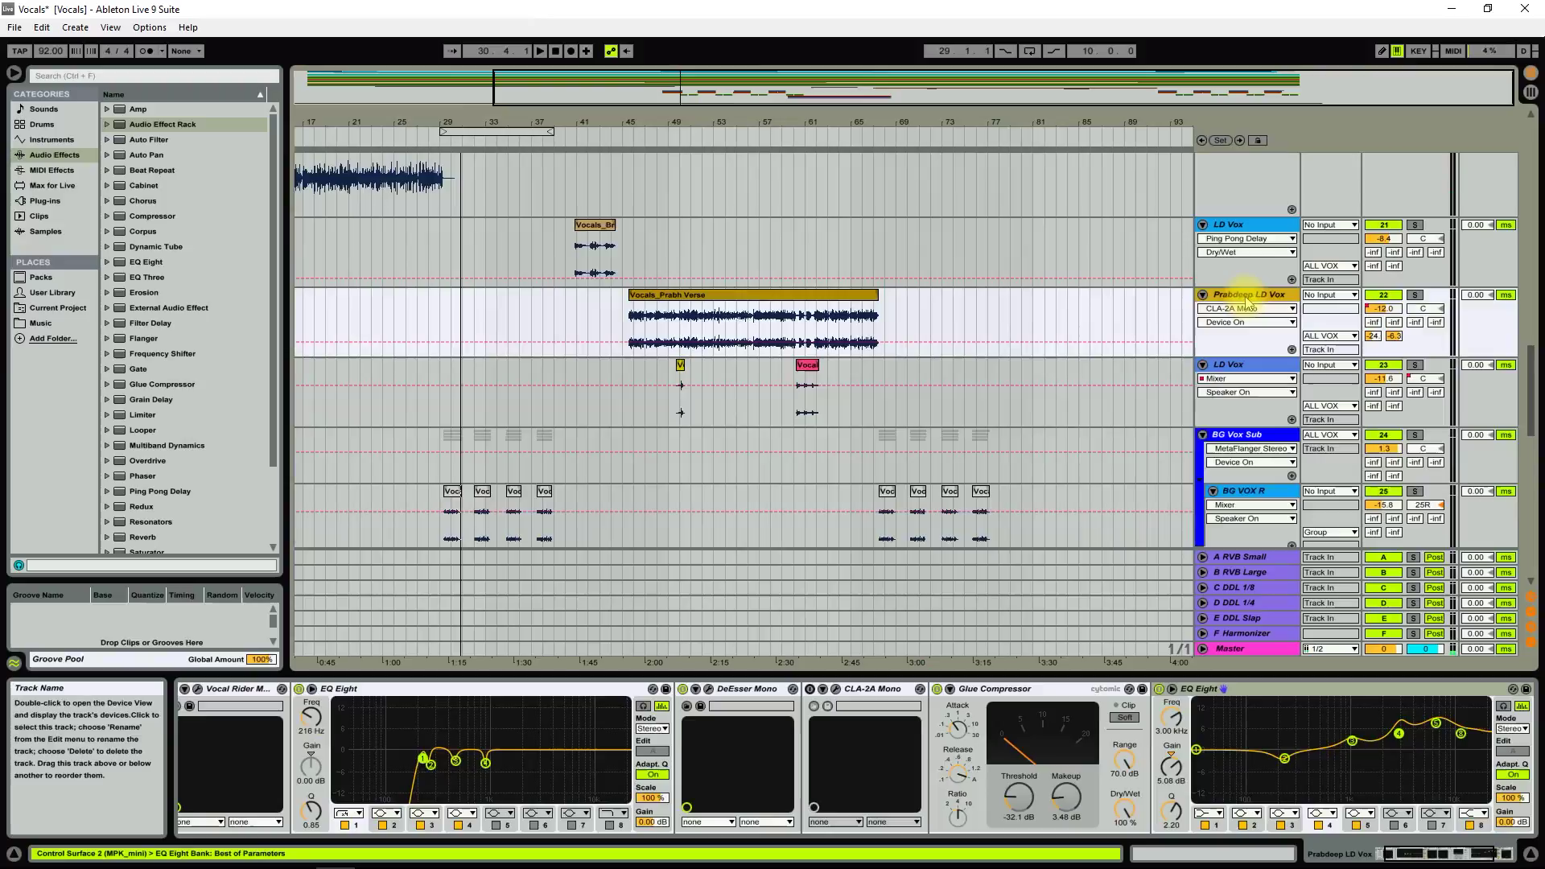
# Step: Open the CLA-2A Mono window and play the Prabh Verse through it from bar 45
pyautogui.click(837, 689)
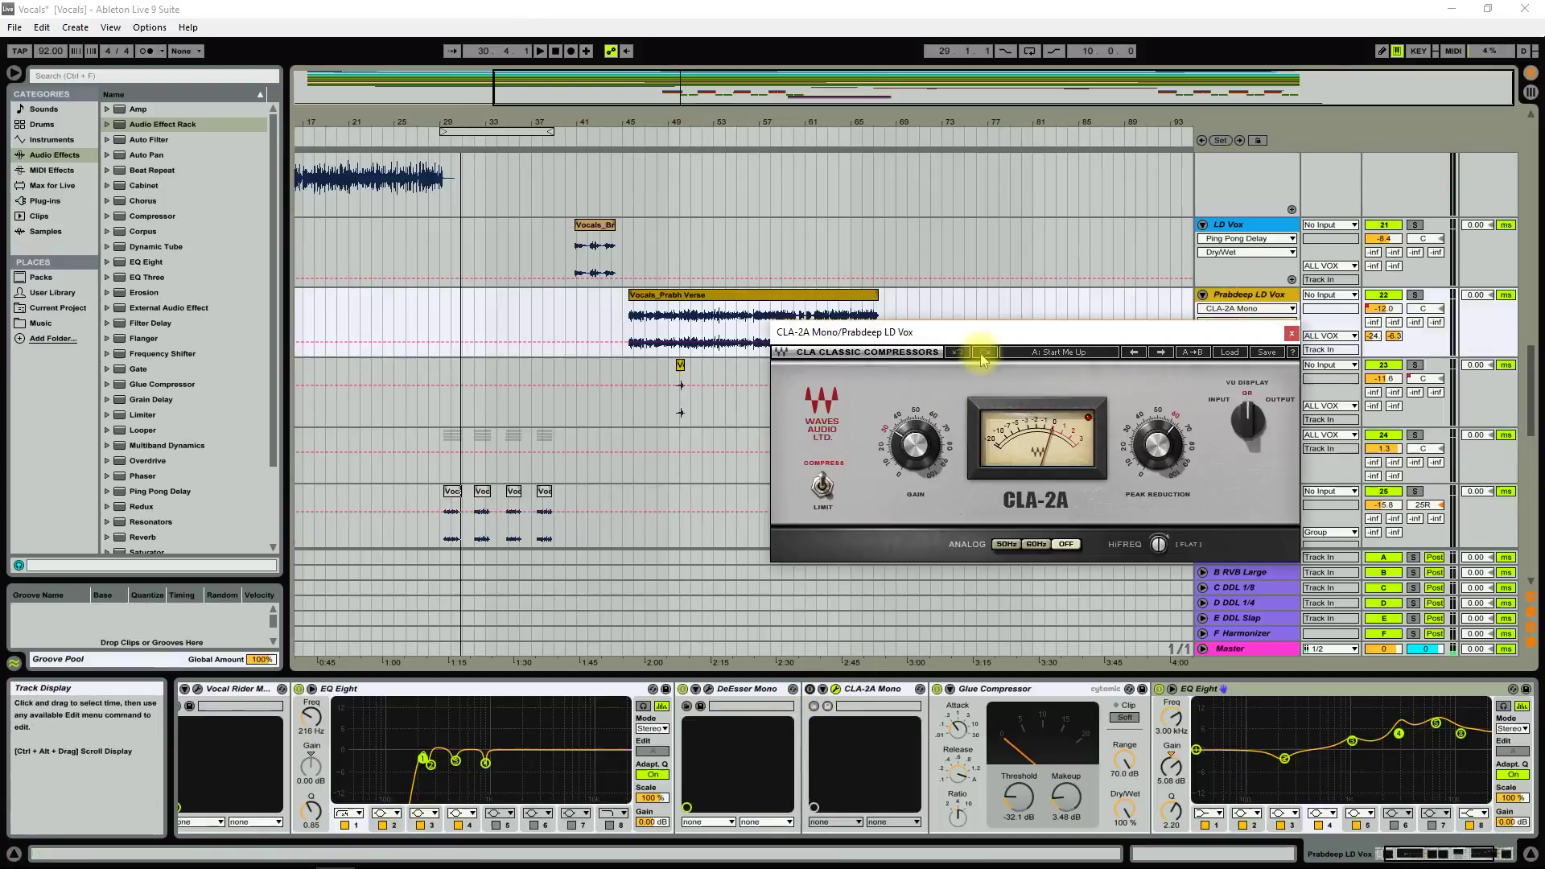
pyautogui.moveTo(976, 345); pyautogui.dragTo(1099, 357)
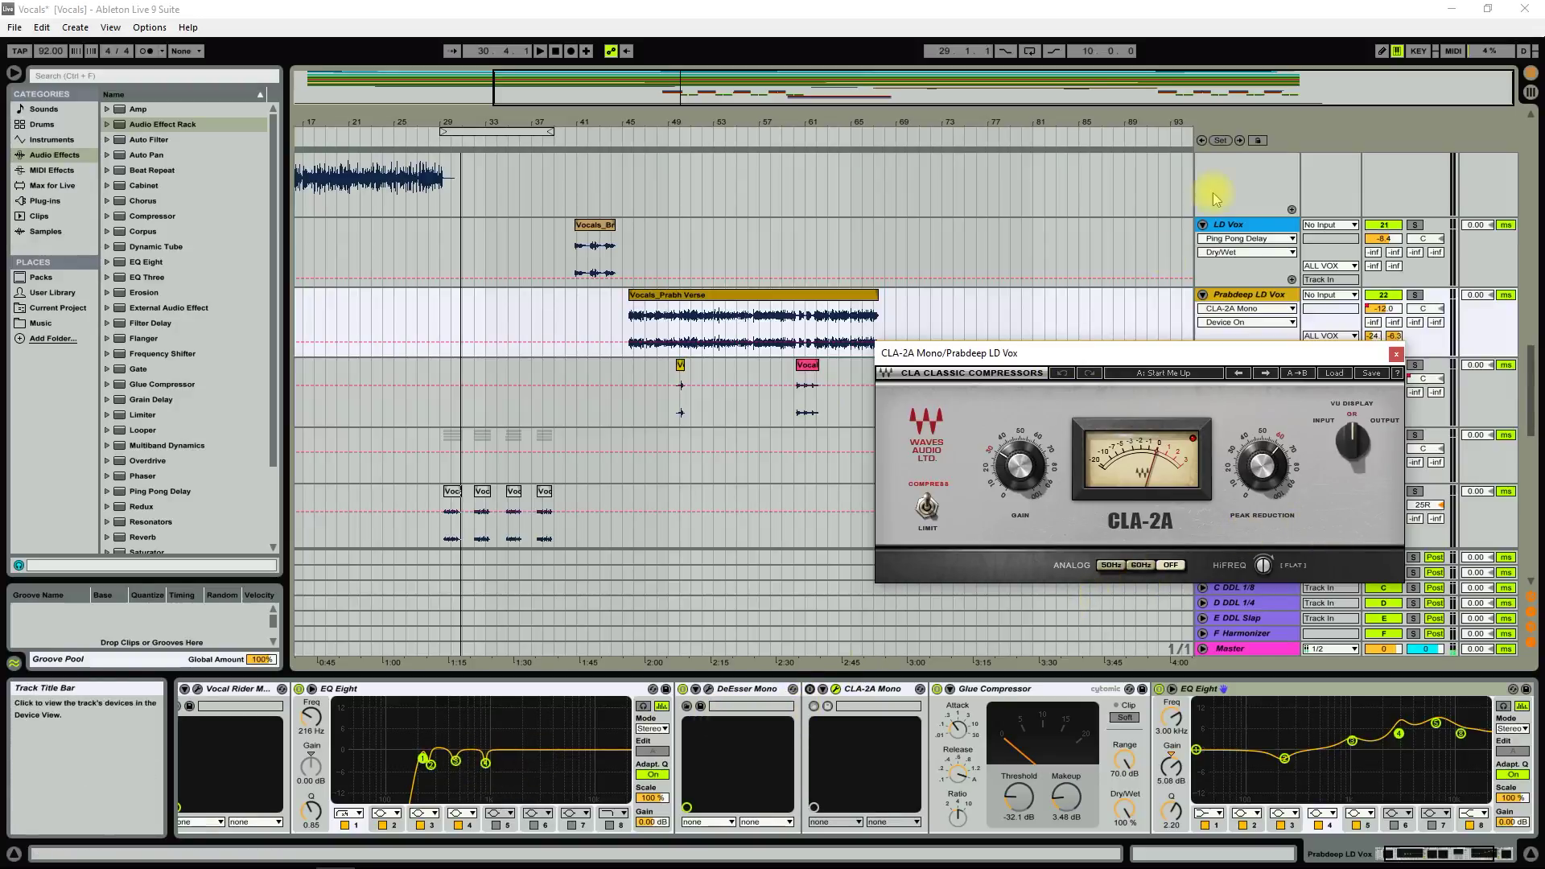
pyautogui.moveTo(1097, 355); pyautogui.dragTo(1113, 333)
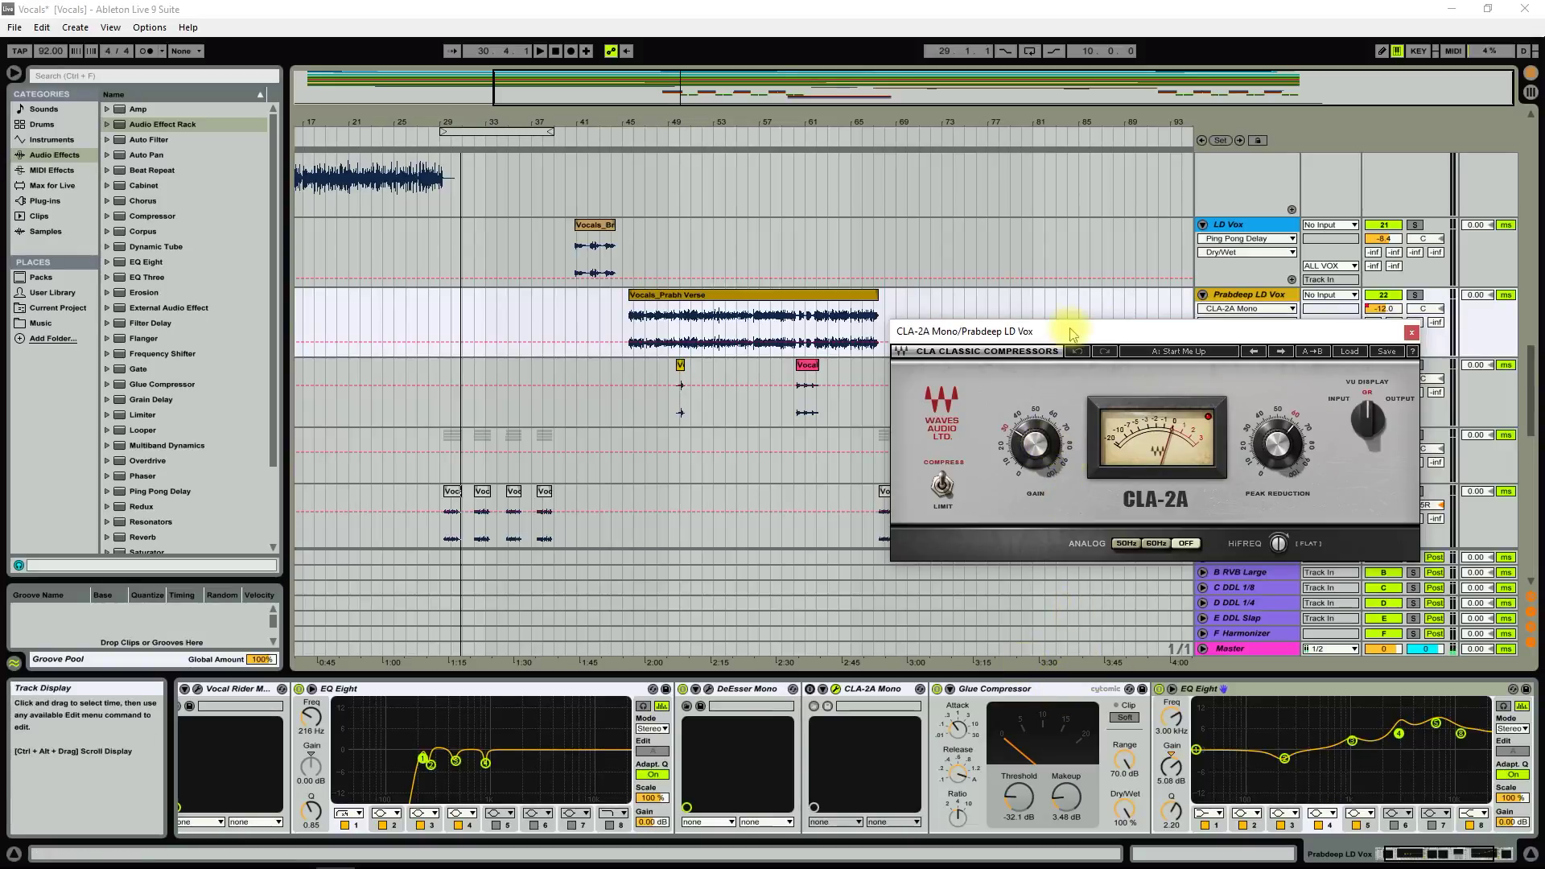
pyautogui.click(633, 132)
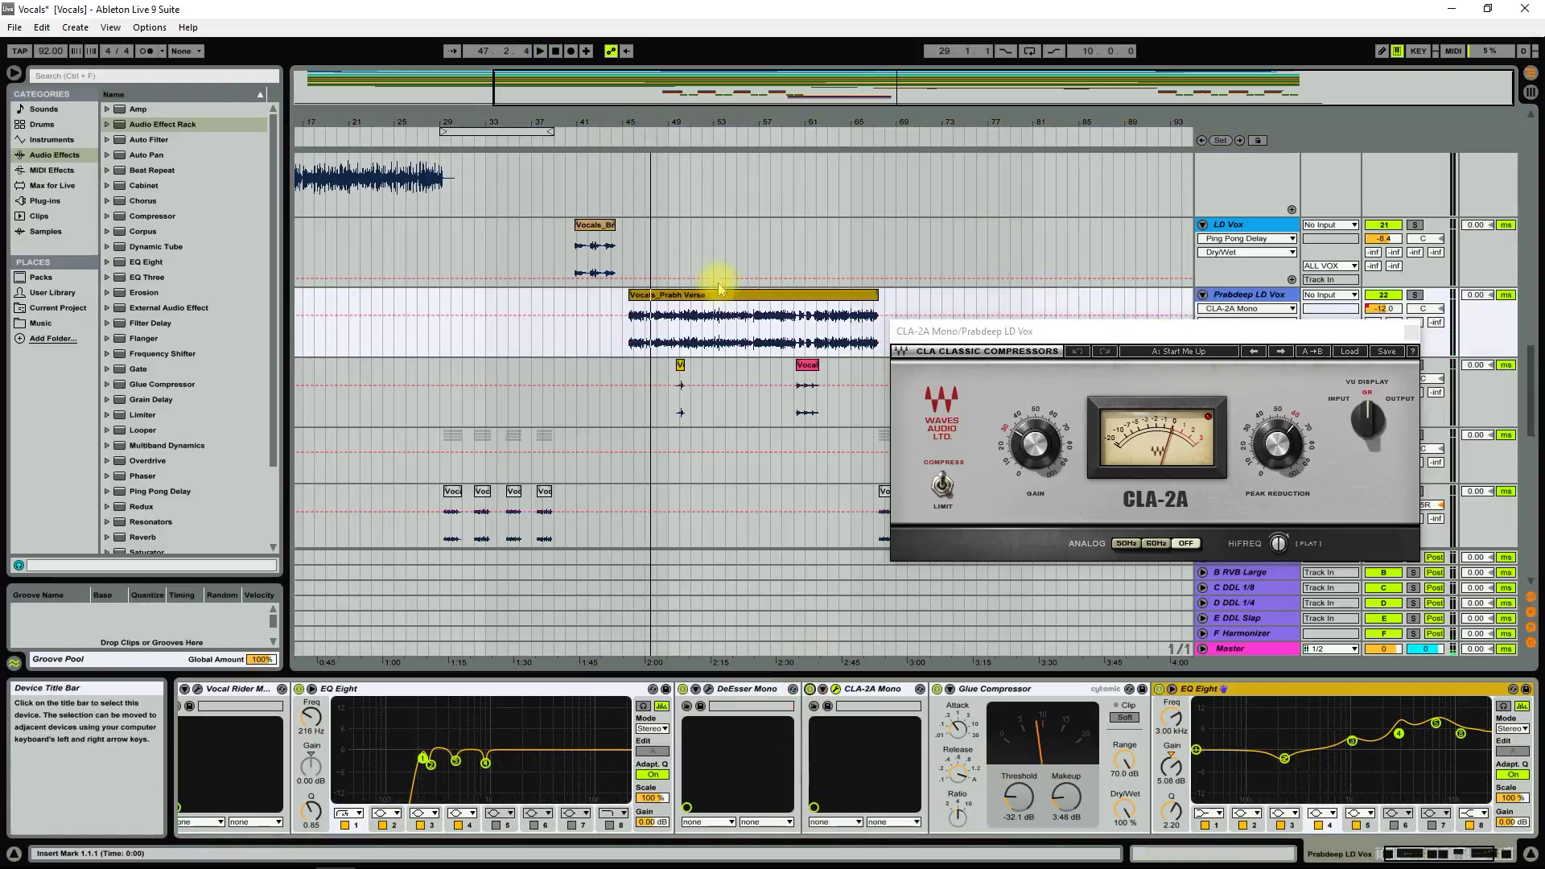
pyautogui.click(632, 139)
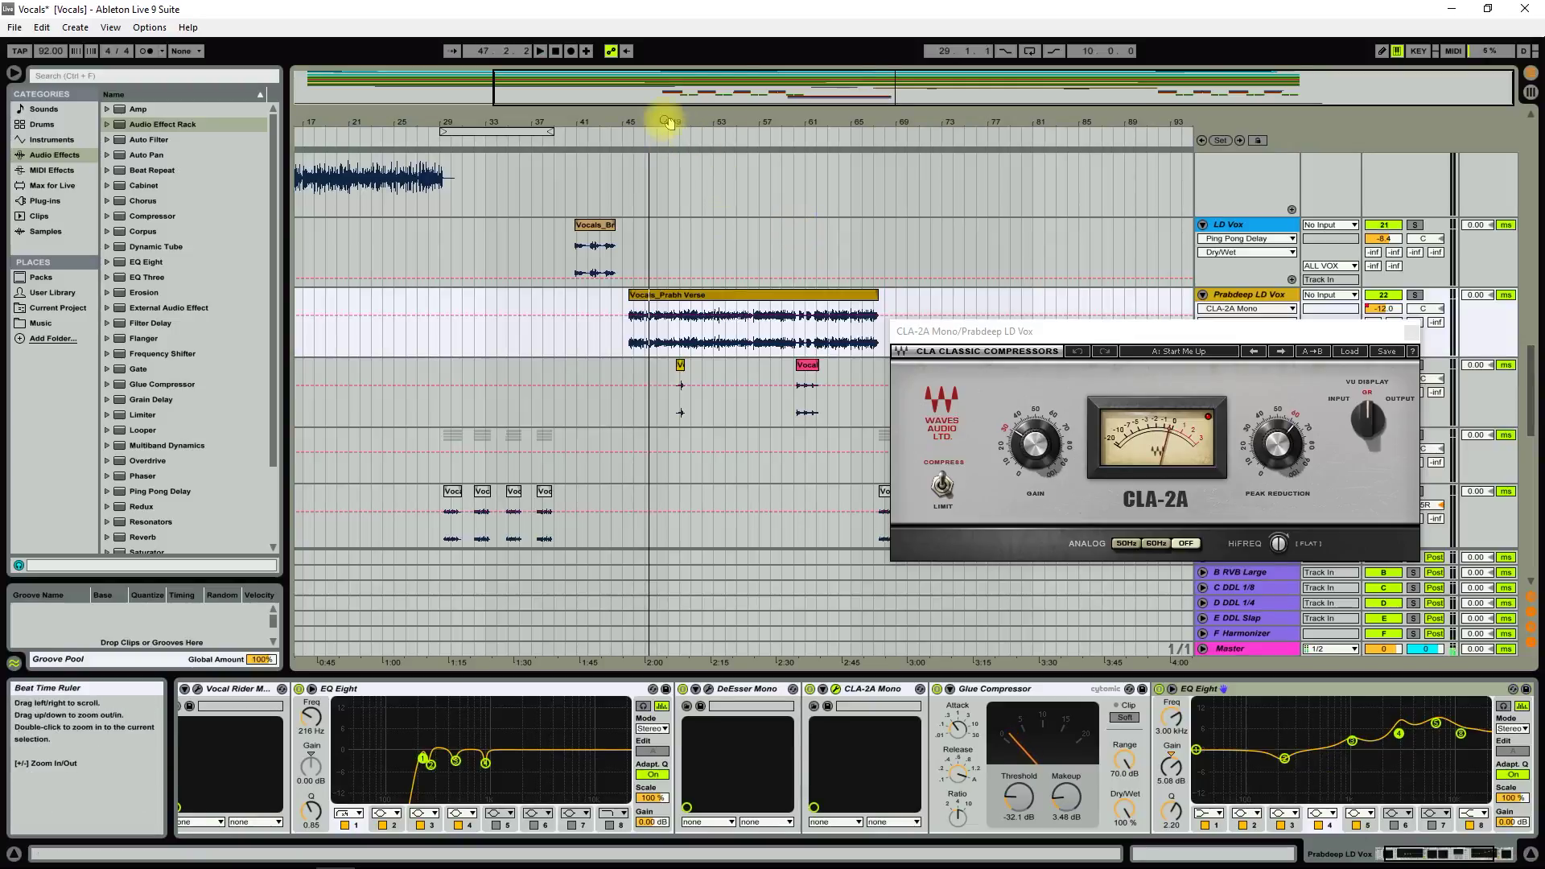
# Step: Zoom in around bar 46, play from bar 45 with the CLA-2A bypassed, then stop
pyautogui.moveTo(635, 117); pyautogui.dragTo(587, 137)
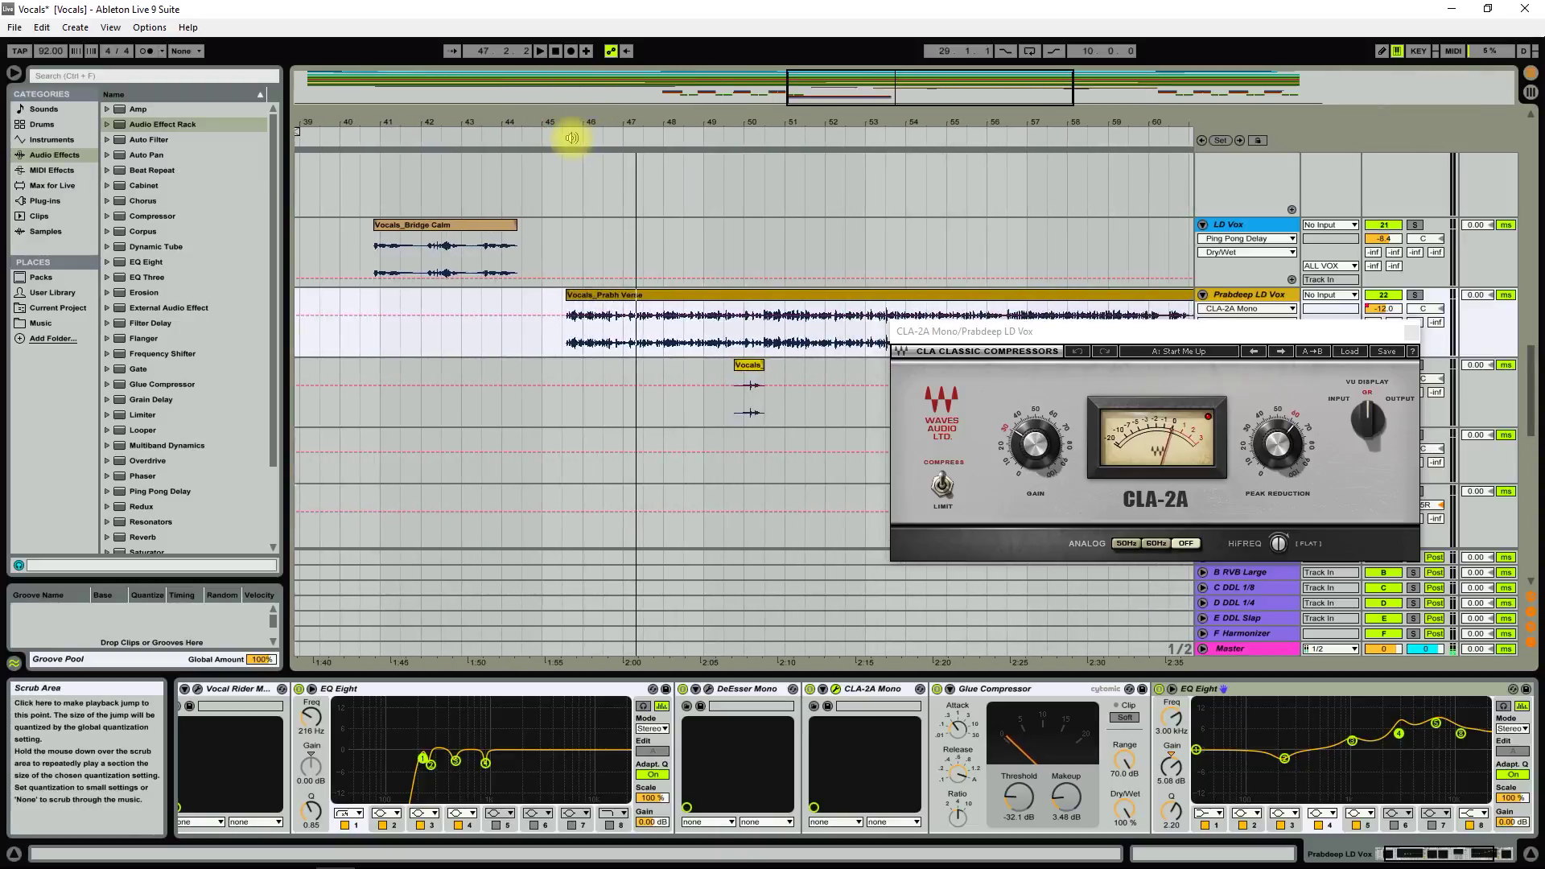
pyautogui.click(555, 136)
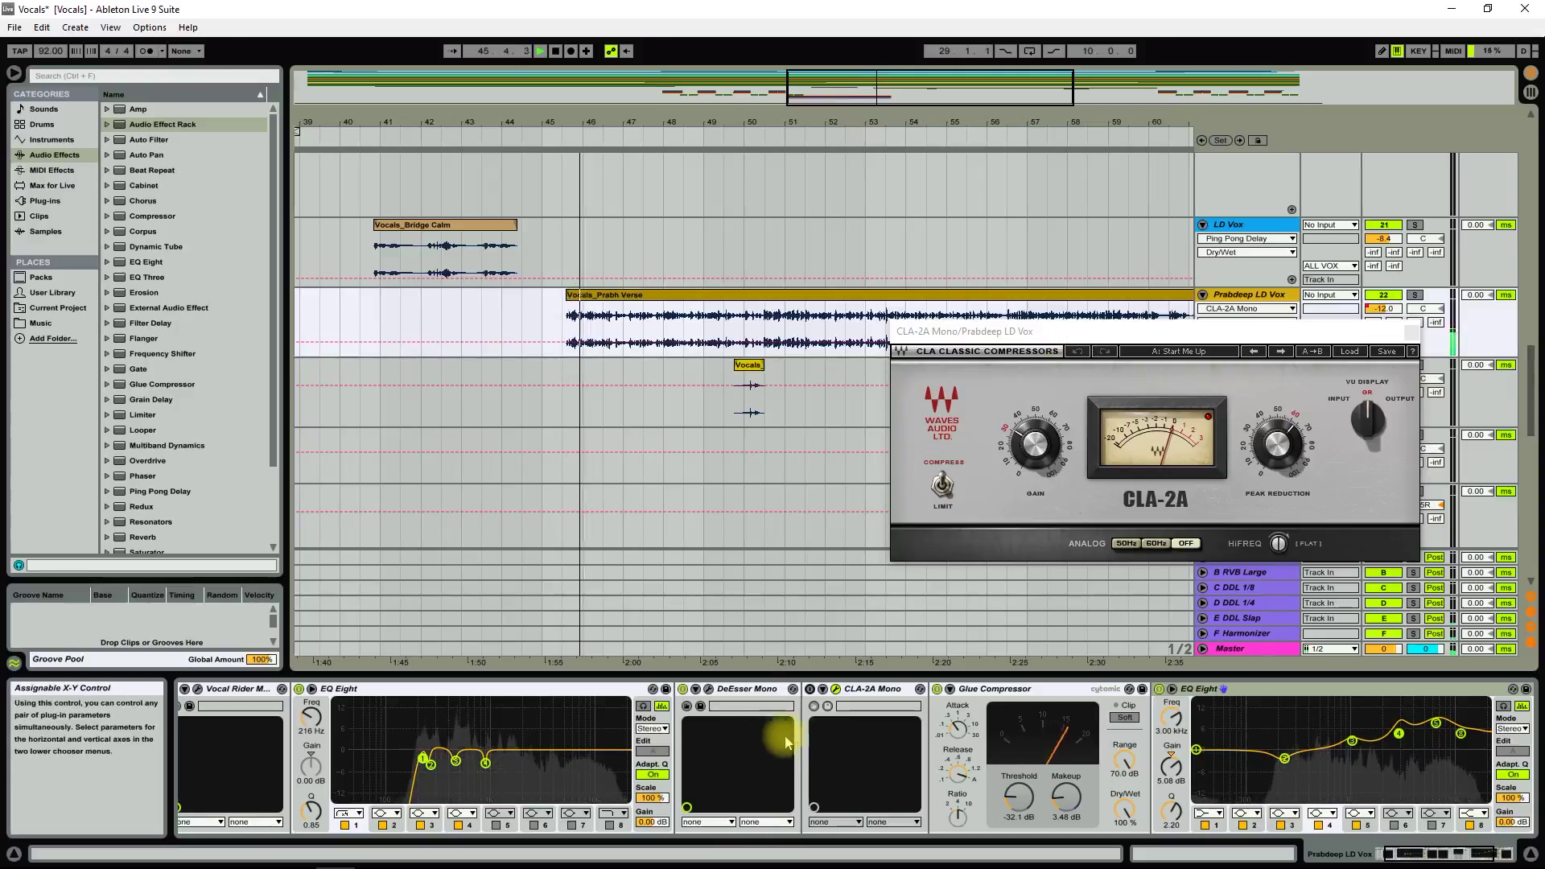
pyautogui.click(810, 696)
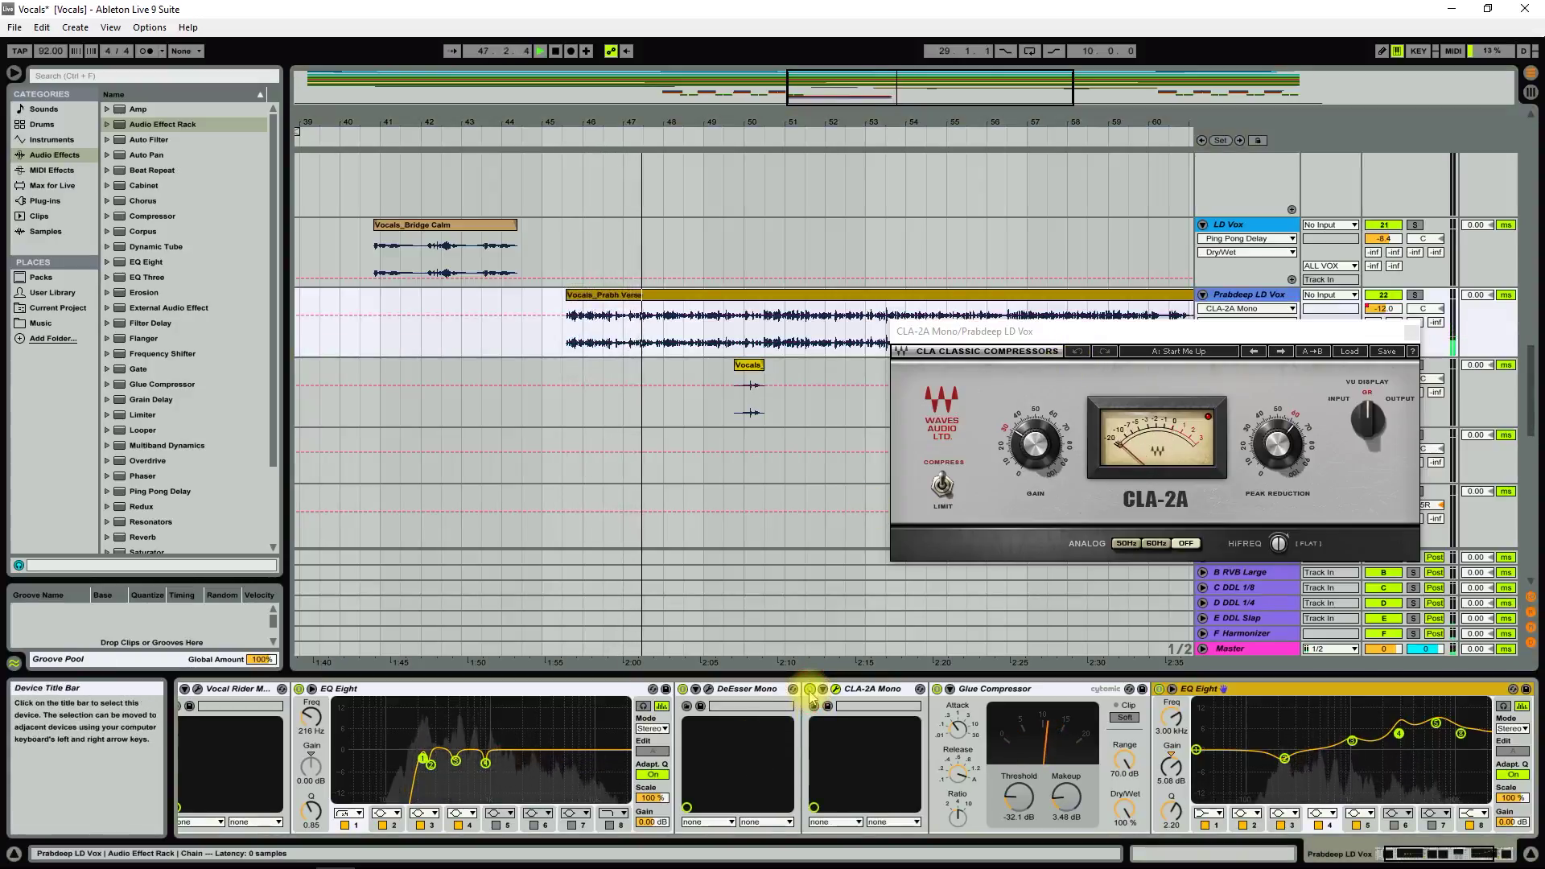
pyautogui.click(810, 693)
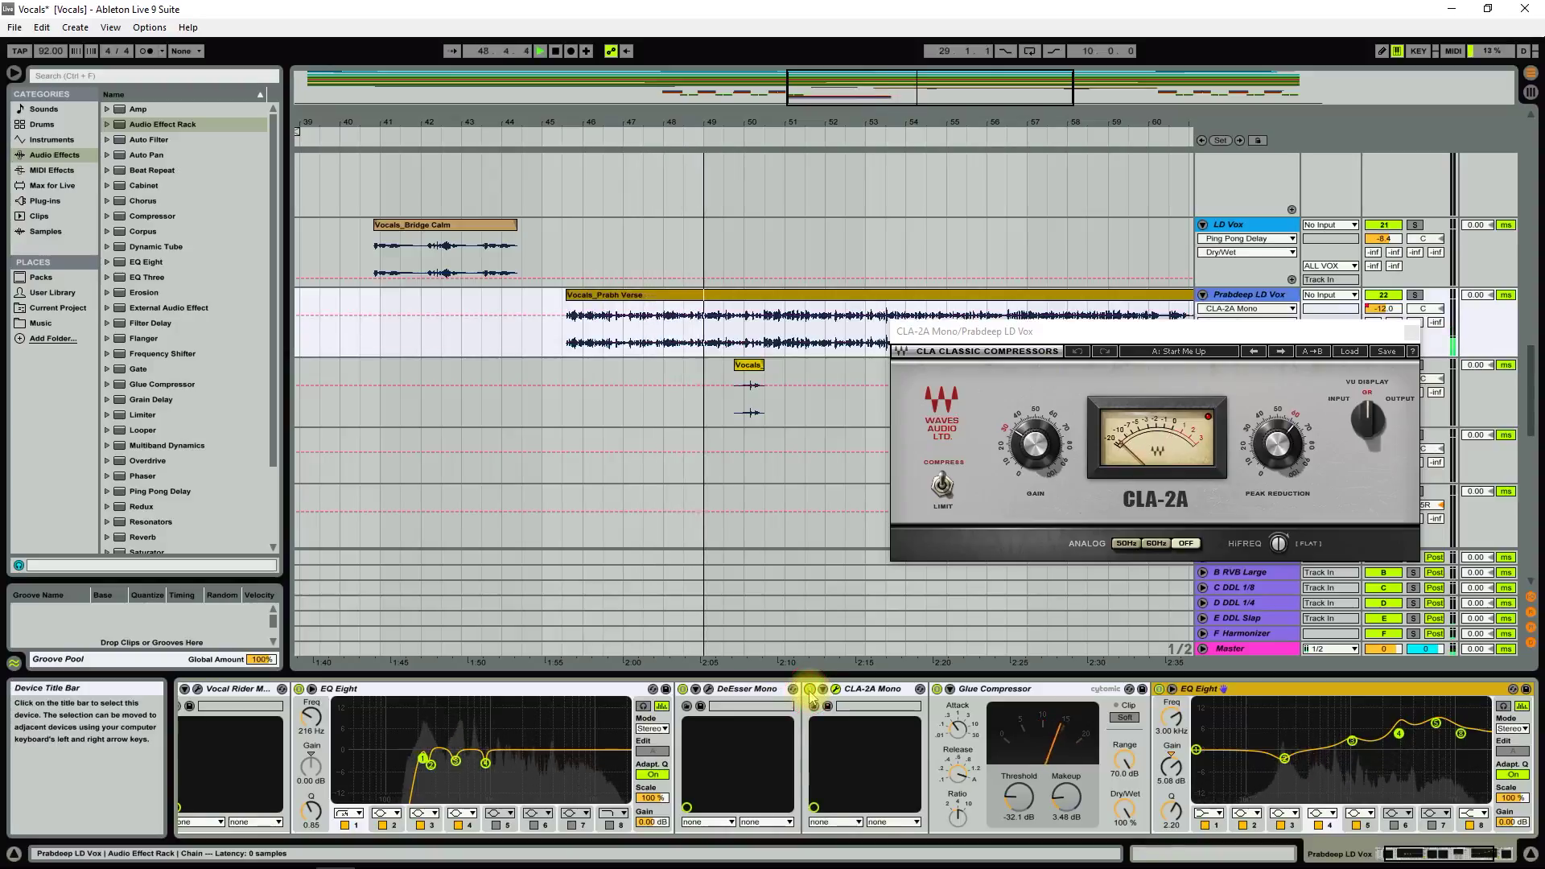
pyautogui.press('space')
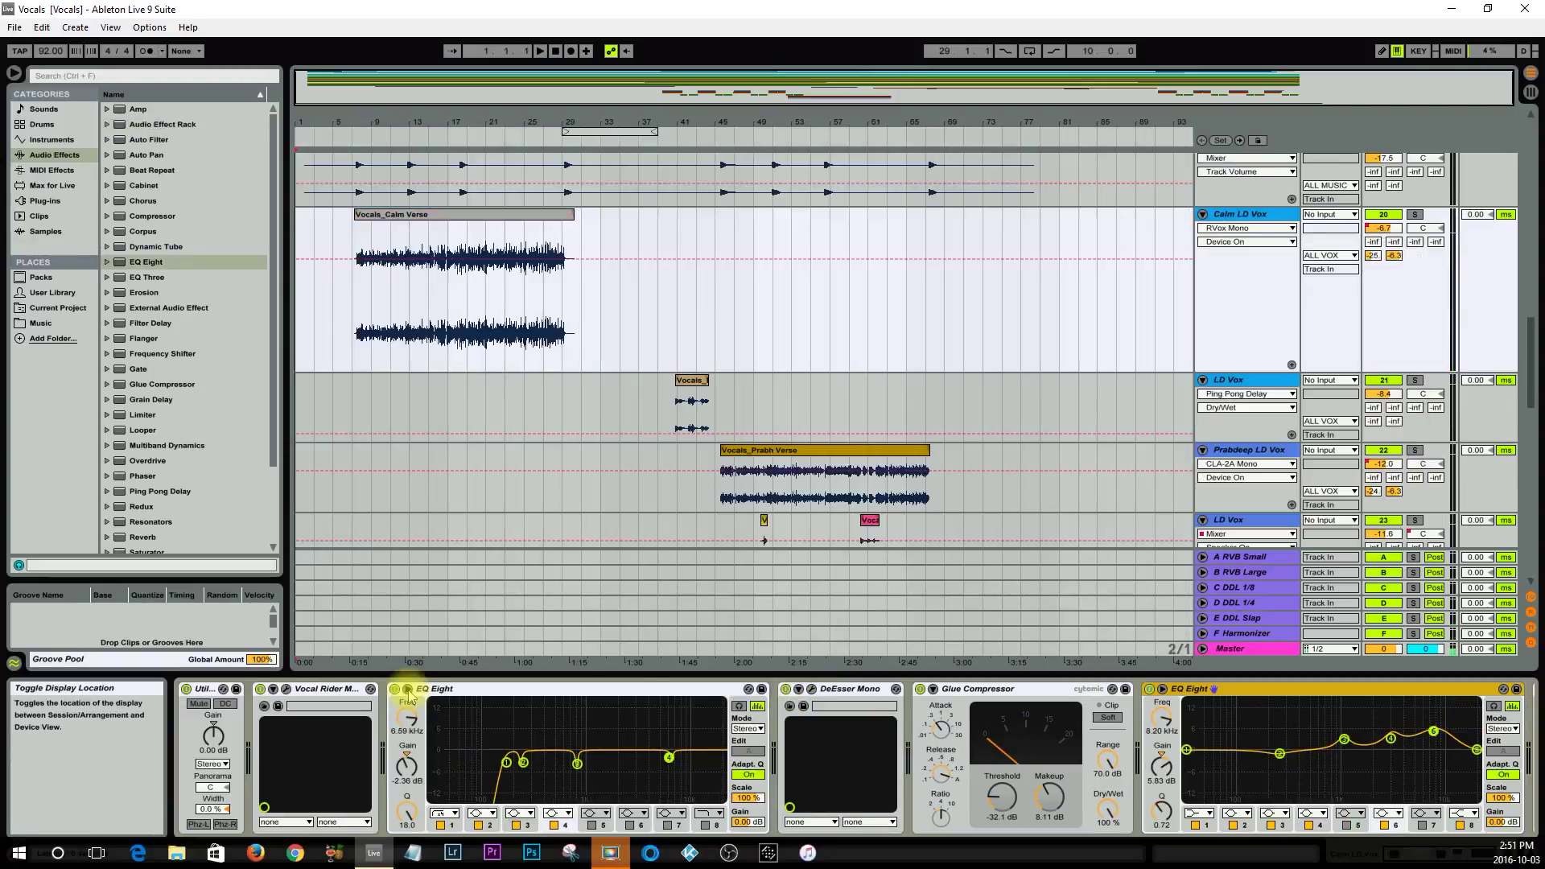
# Step: Move the EQ to the large display and load Calm LD Vox's second EQ Eight curve
pyautogui.click(407, 690)
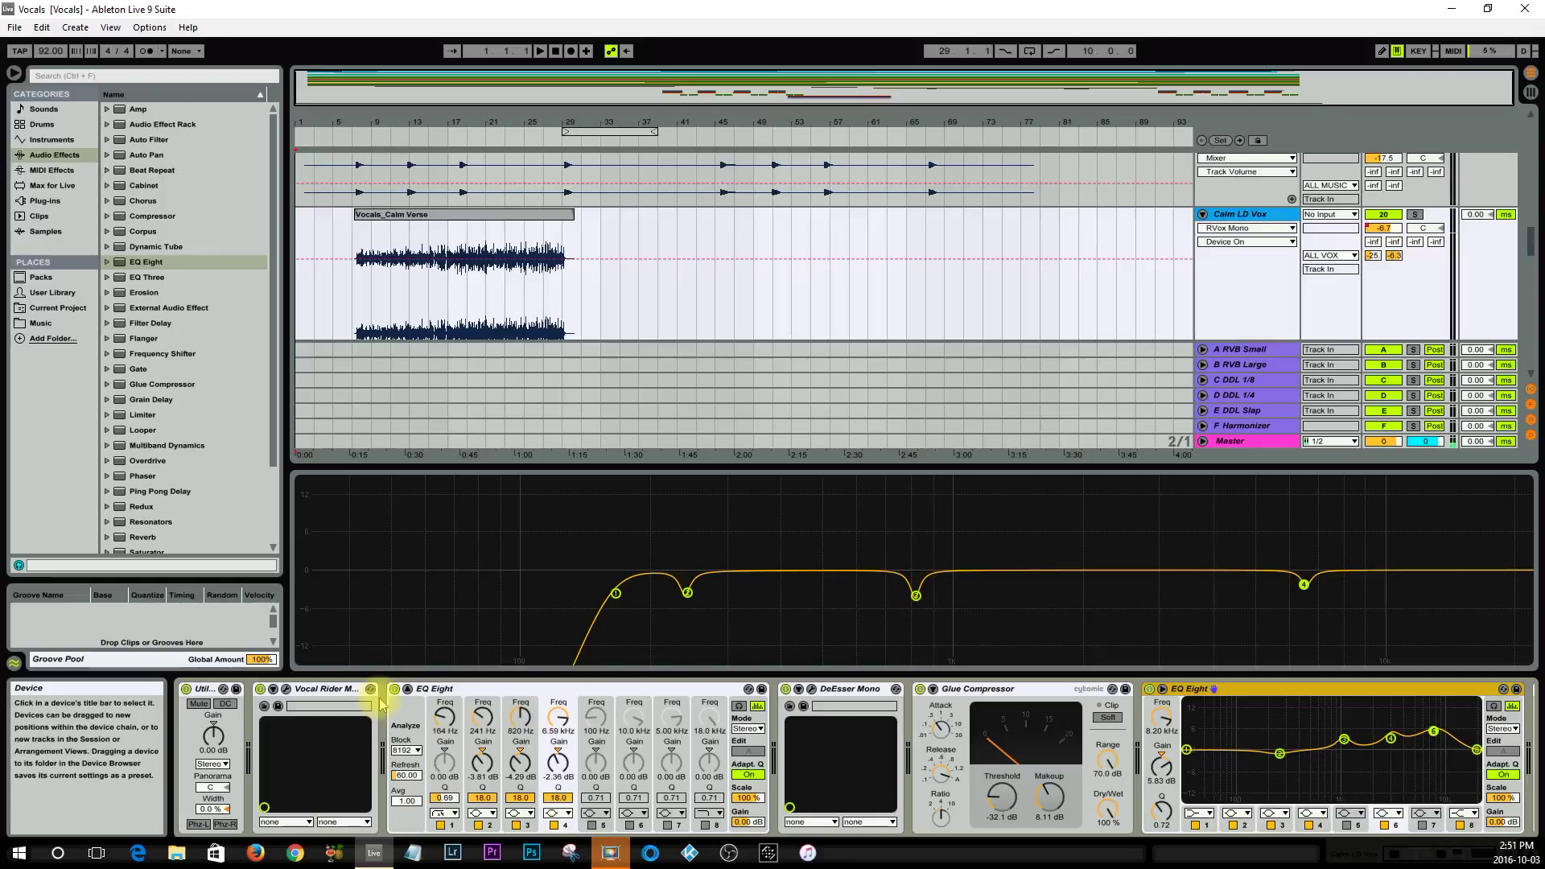
pyautogui.click(1036, 829)
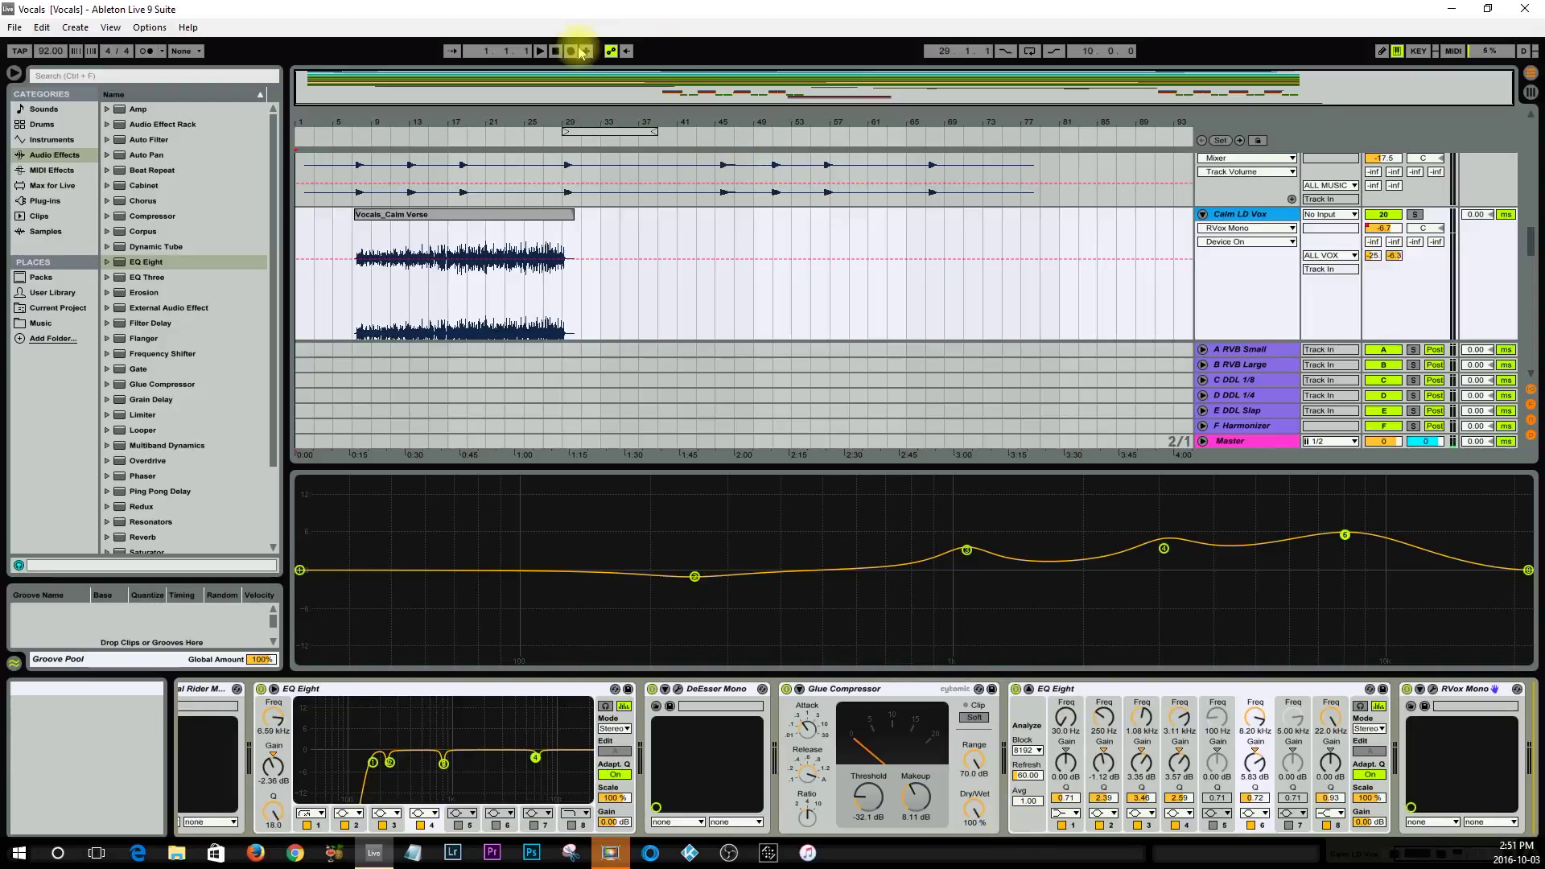
# Step: Switch to Prabdeep LD Vox and load its second EQ Eight into the large display
pyautogui.press('Down')
pyautogui.press('Down')
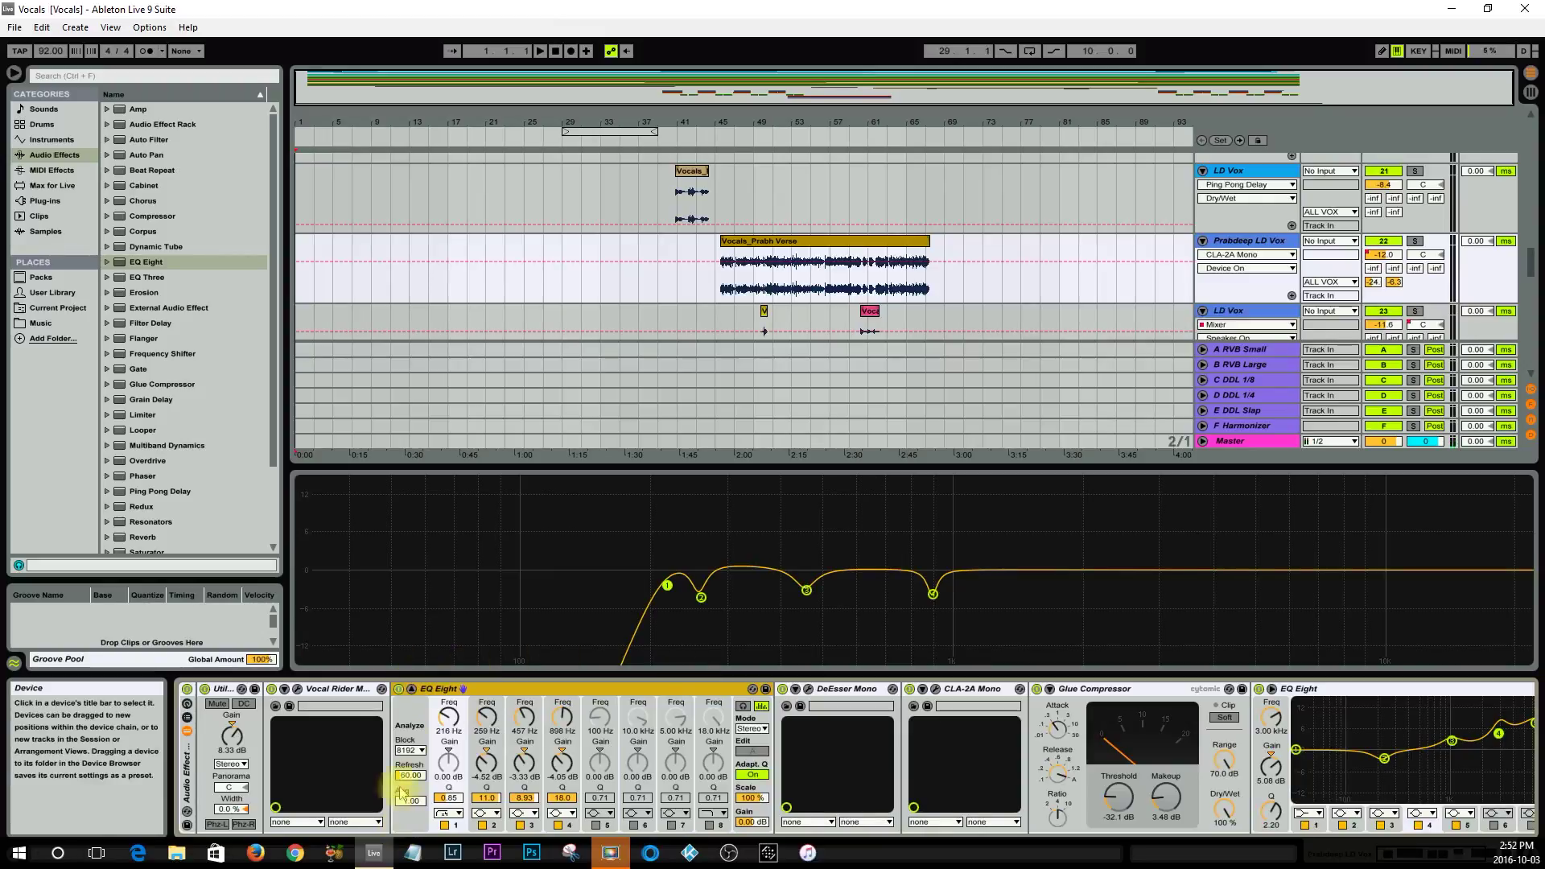
pyautogui.click(412, 688)
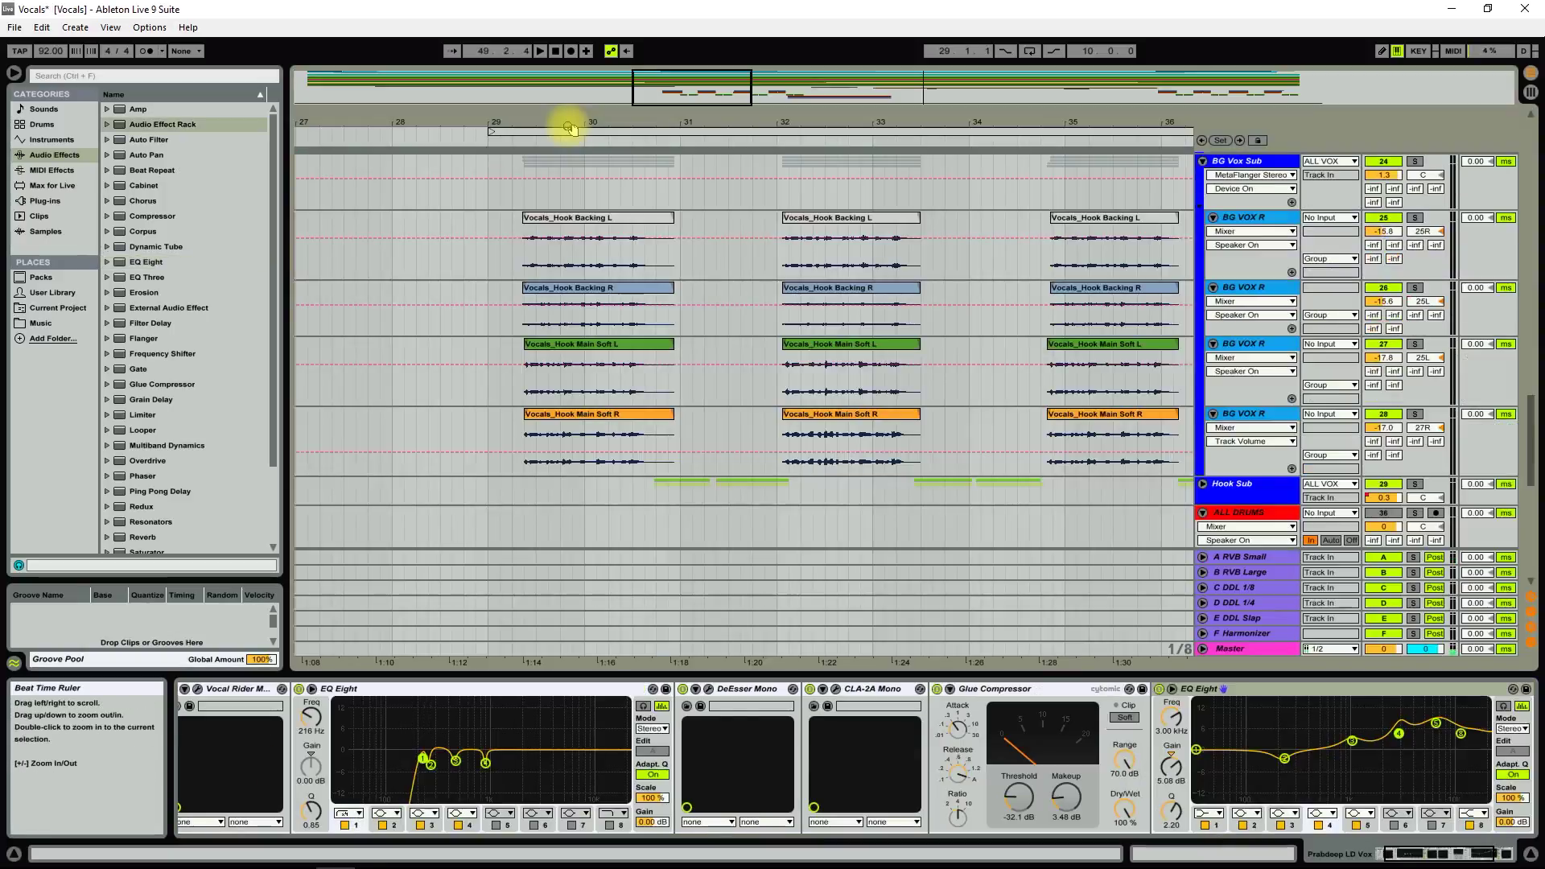
# Step: Zoom to bars 29–32, select BG Vox Sub and switch off its Groove delay
pyautogui.moveTo(568, 127); pyautogui.dragTo(569, 214)
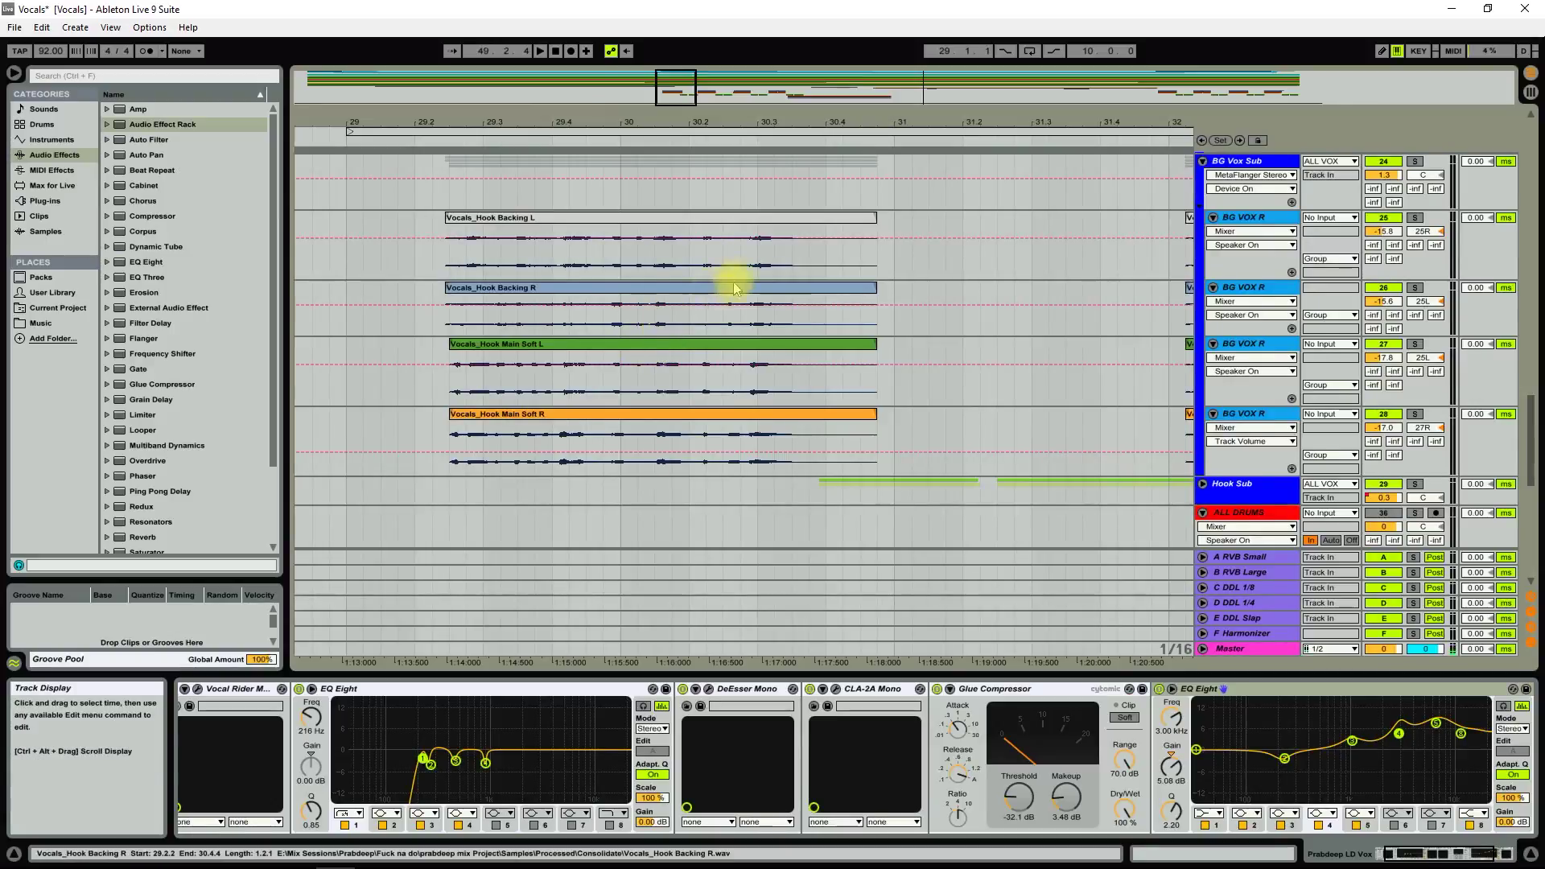
pyautogui.scroll(1, 700, 354)
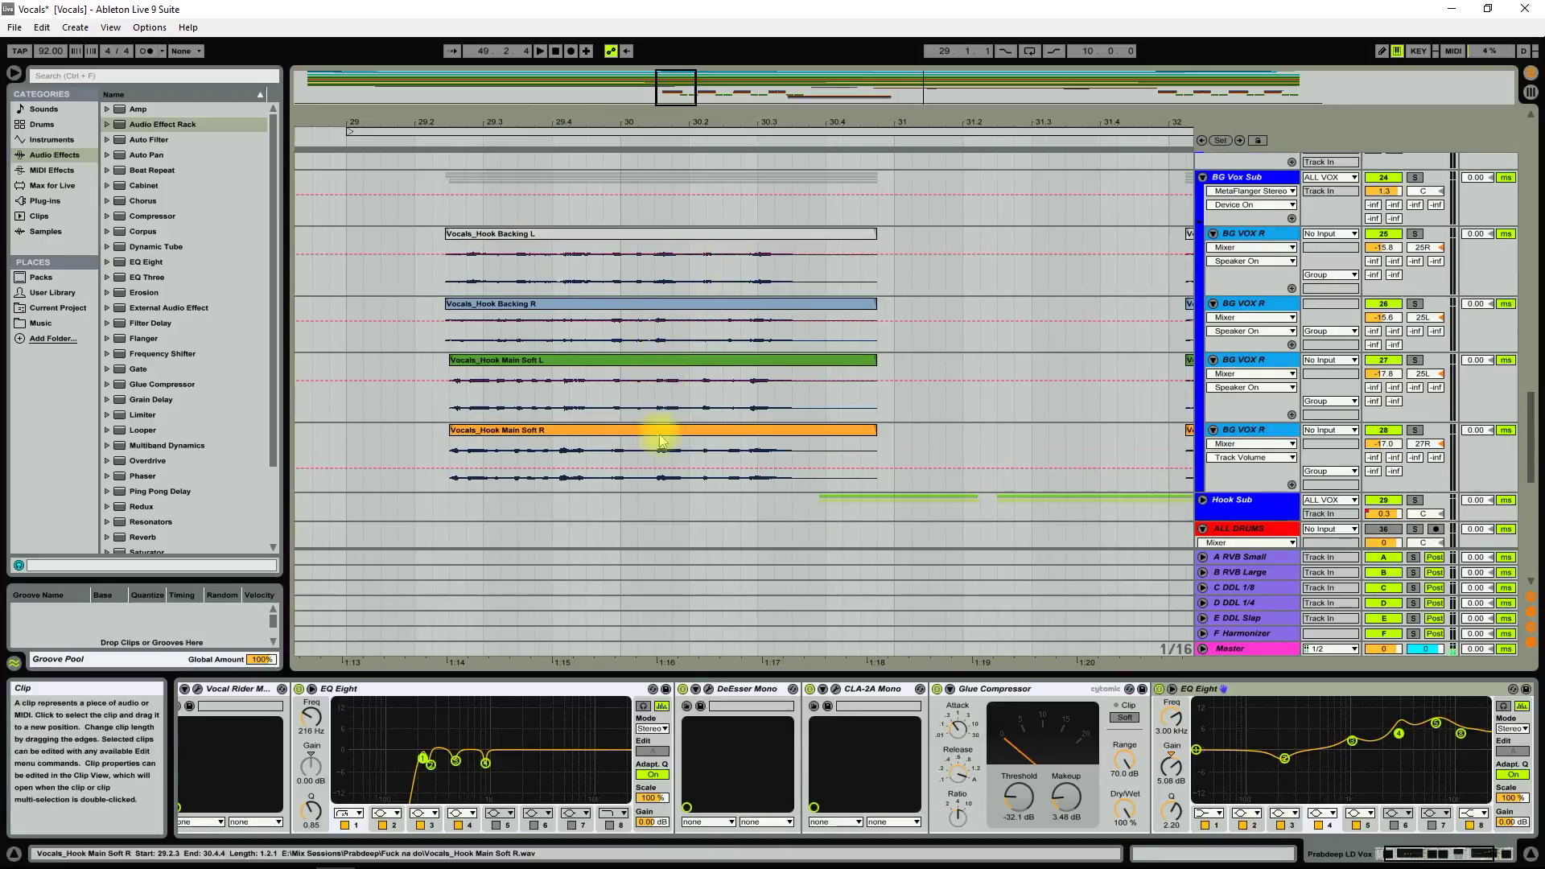
pyautogui.click(1255, 184)
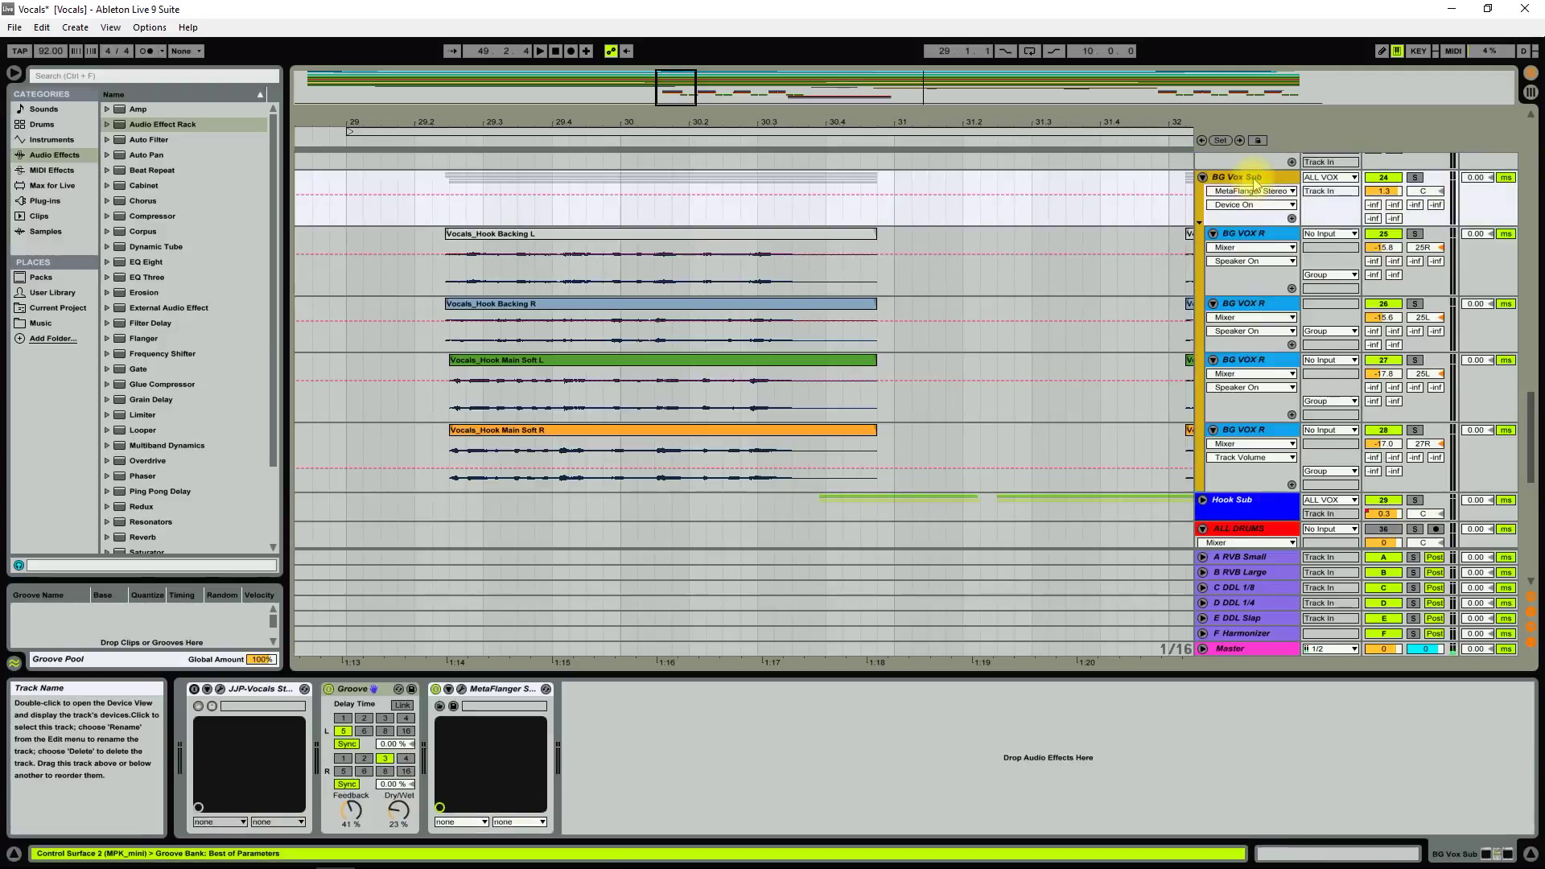
pyautogui.click(329, 690)
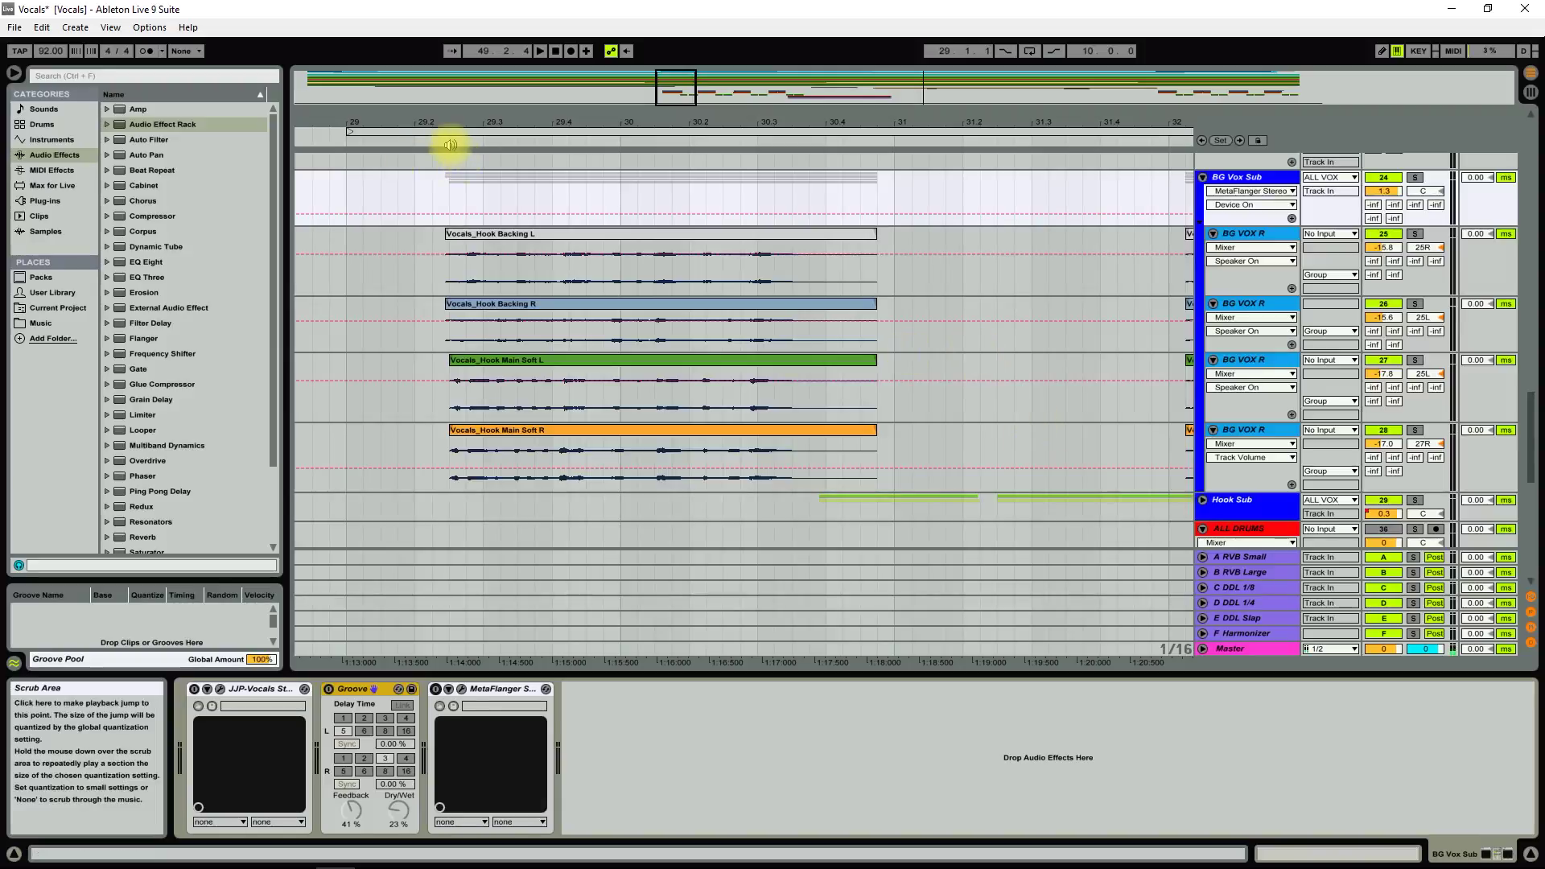
pyautogui.click(542, 233)
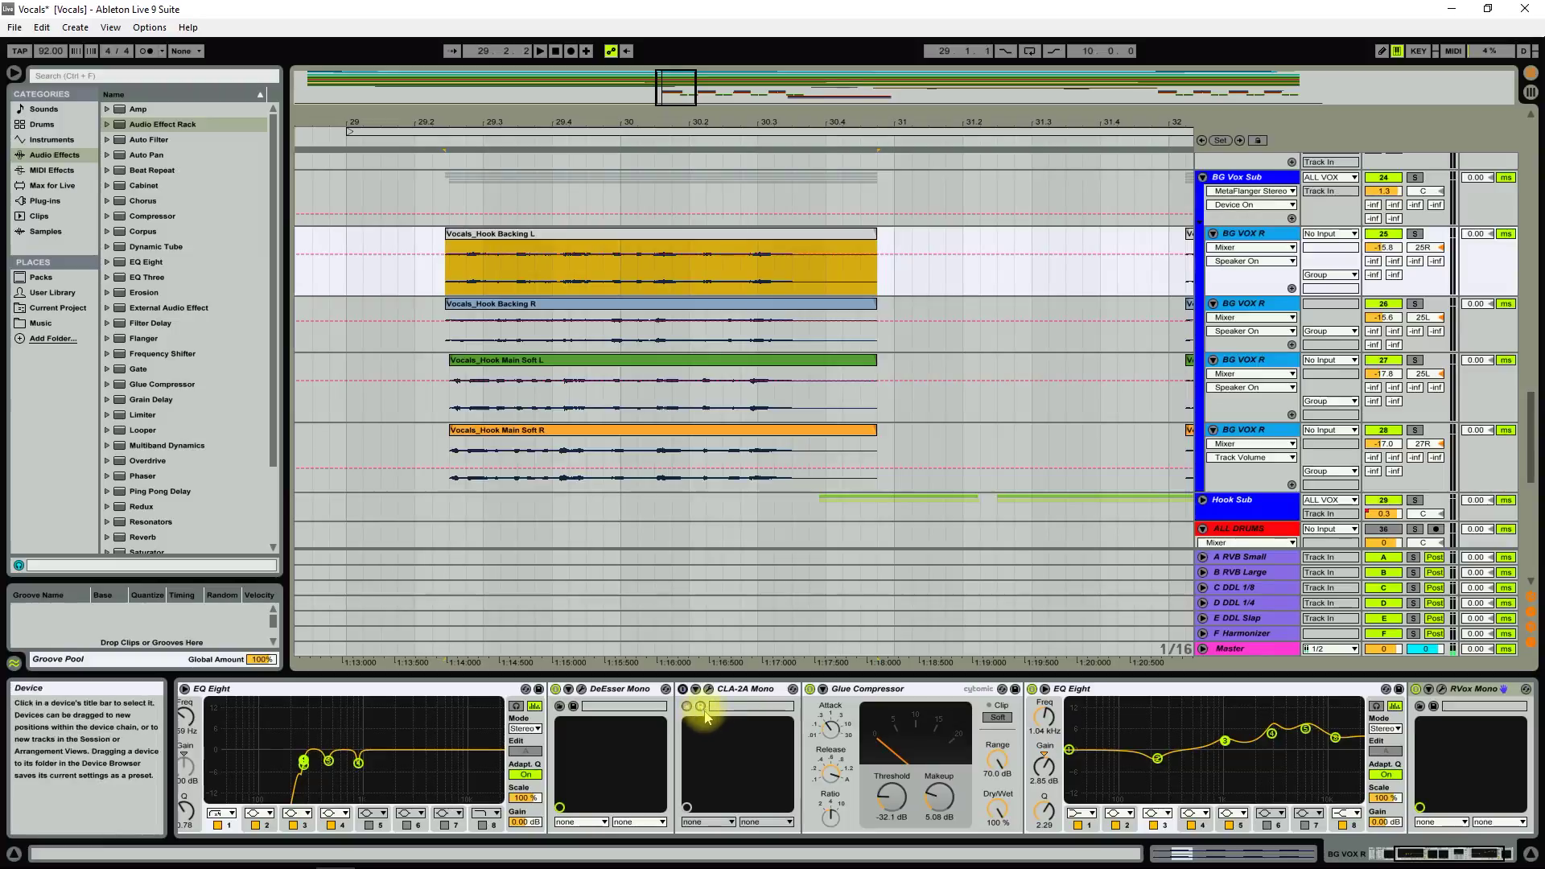
pyautogui.click(445, 189)
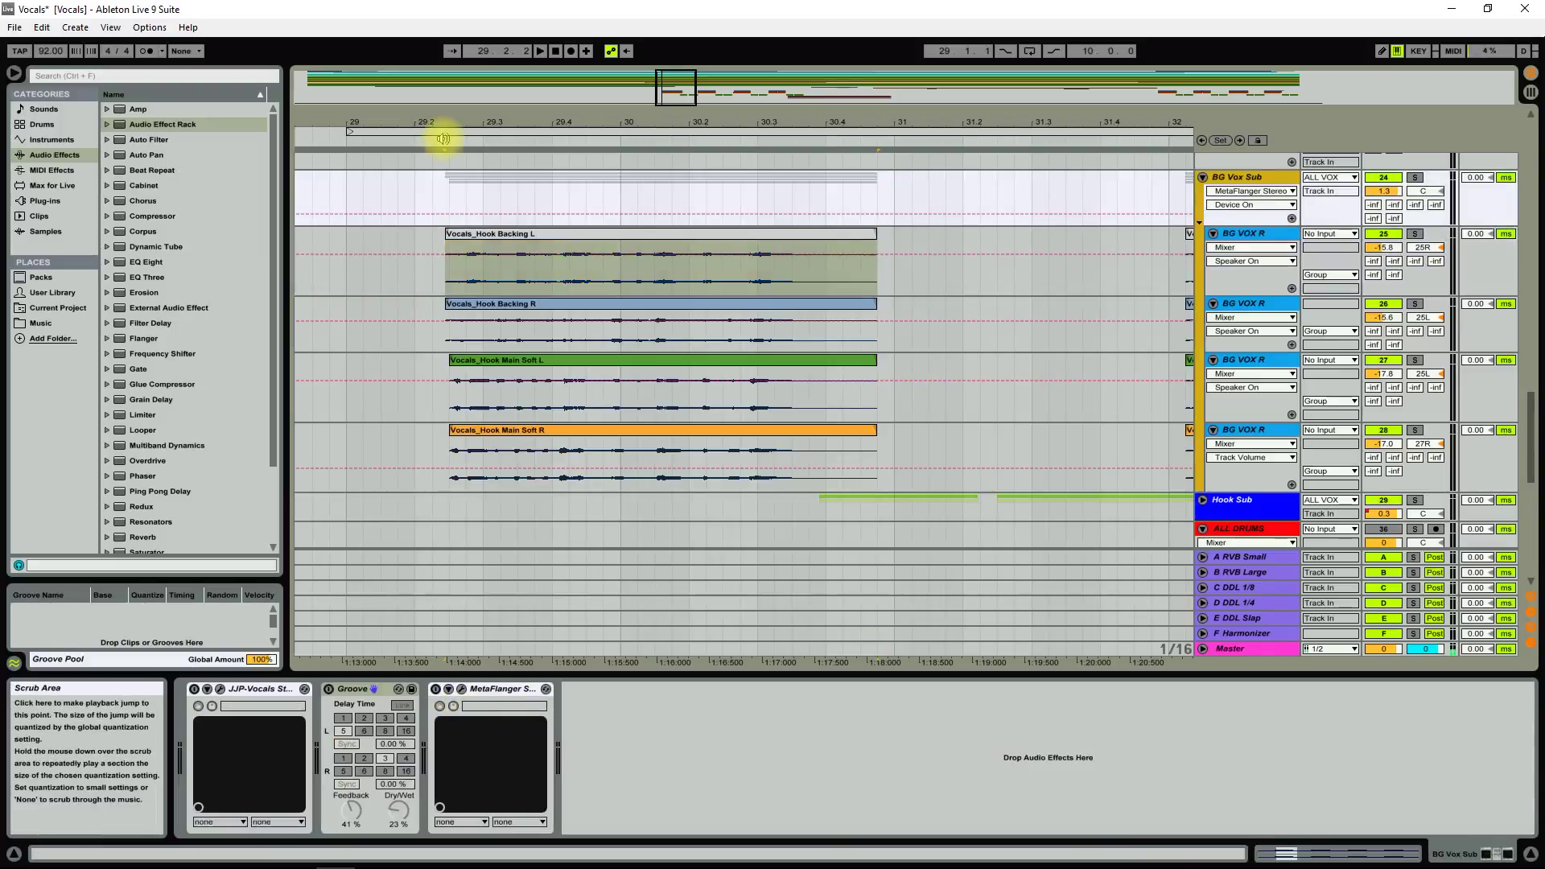
# Step: Play the hook from bar 29 twice, then open MetaFlanger Stereo on the Chorus medium preset
pyautogui.click(443, 139)
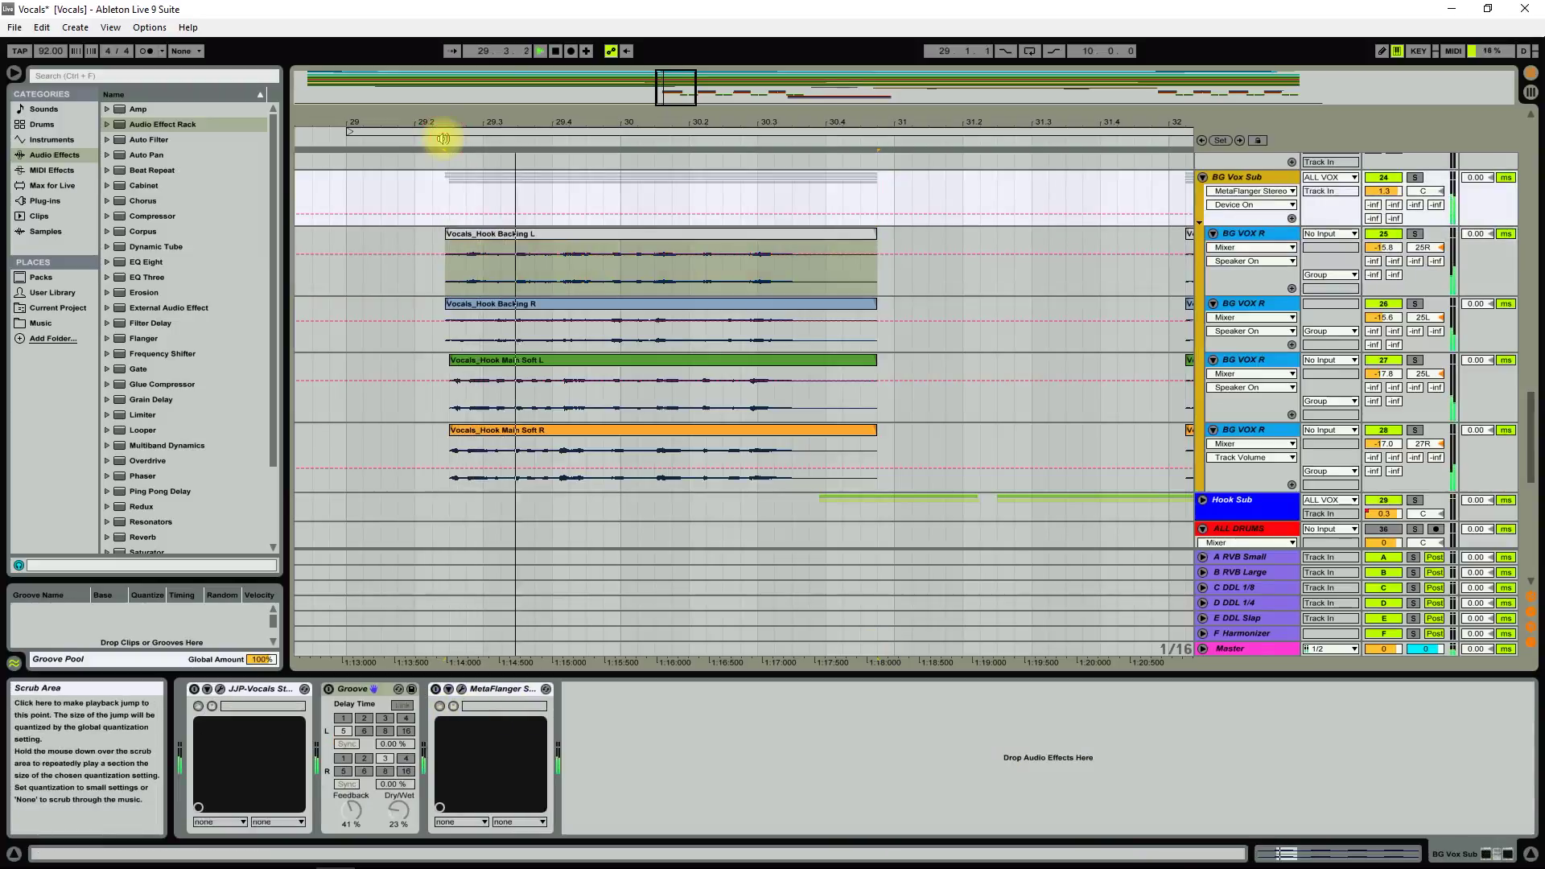
pyautogui.click(556, 51)
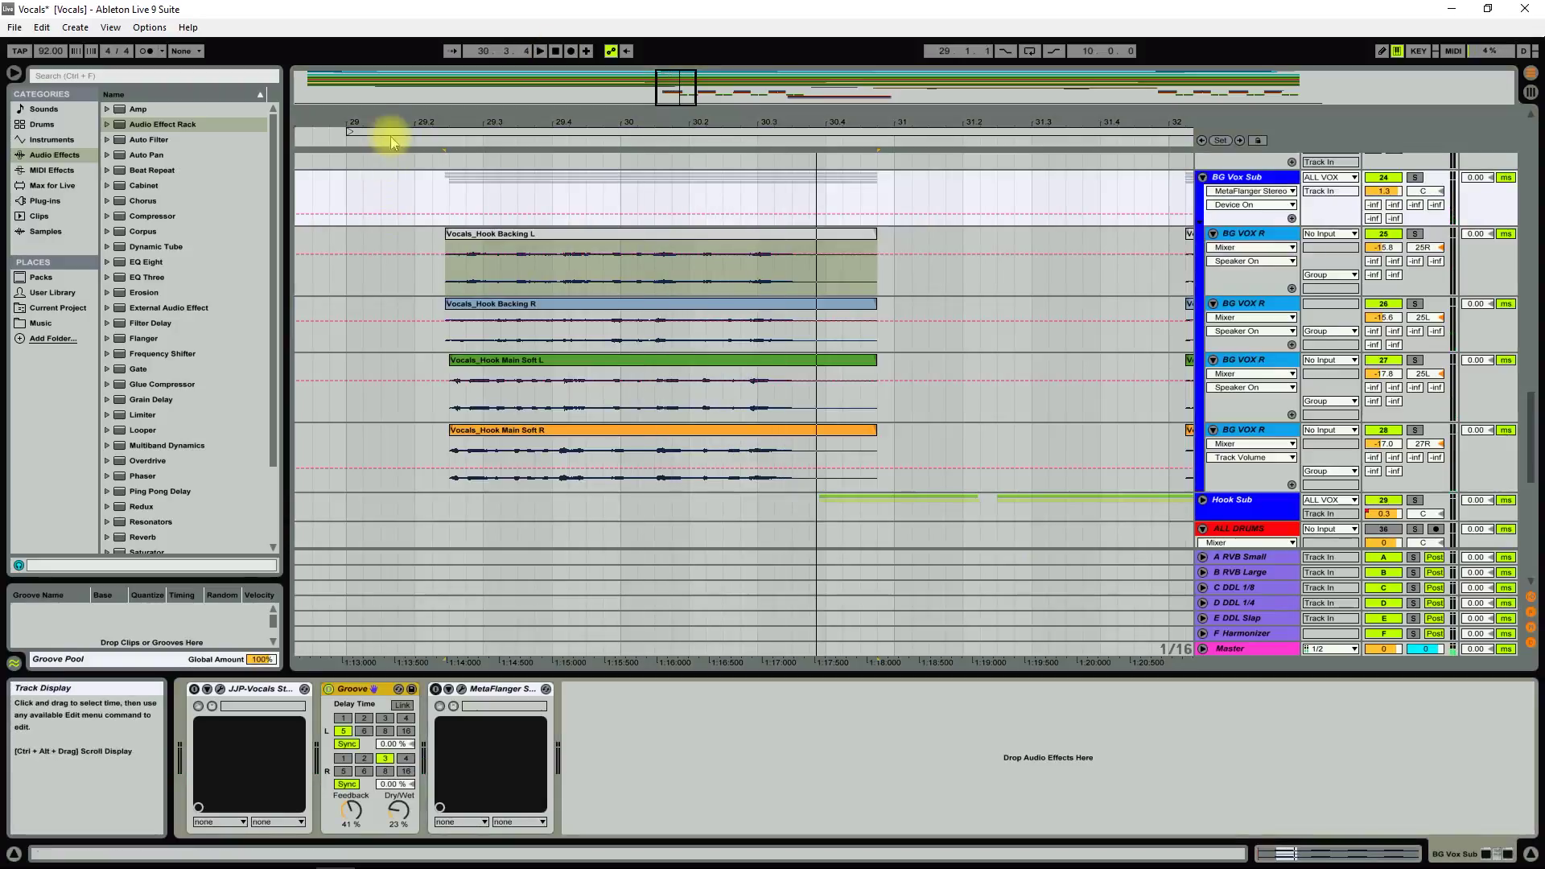
pyautogui.click(438, 142)
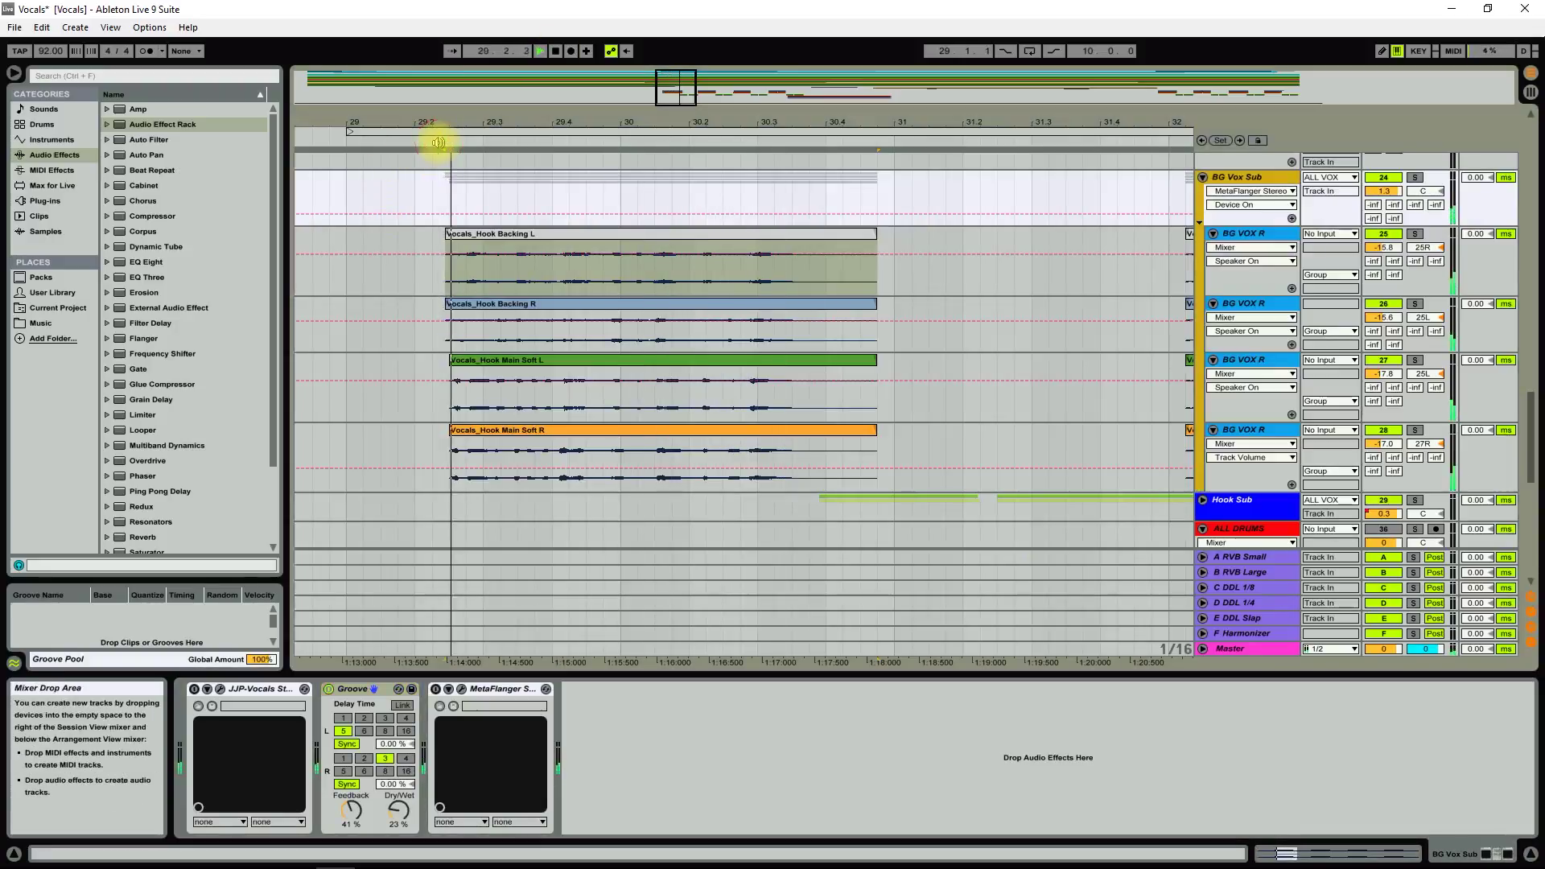
pyautogui.click(555, 51)
pyautogui.click(435, 689)
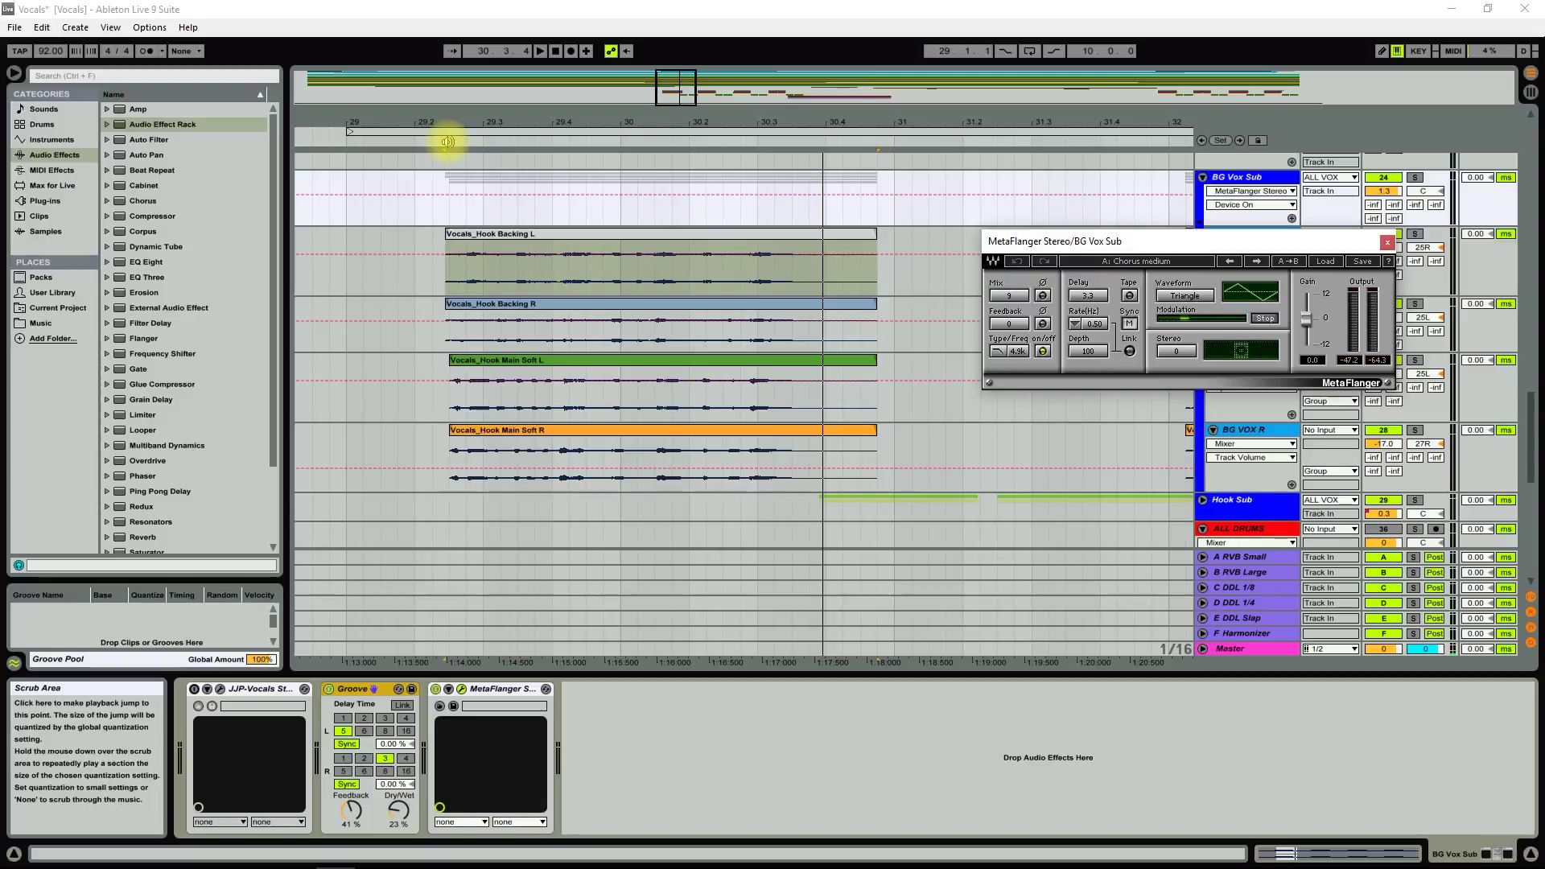
pyautogui.click(448, 141)
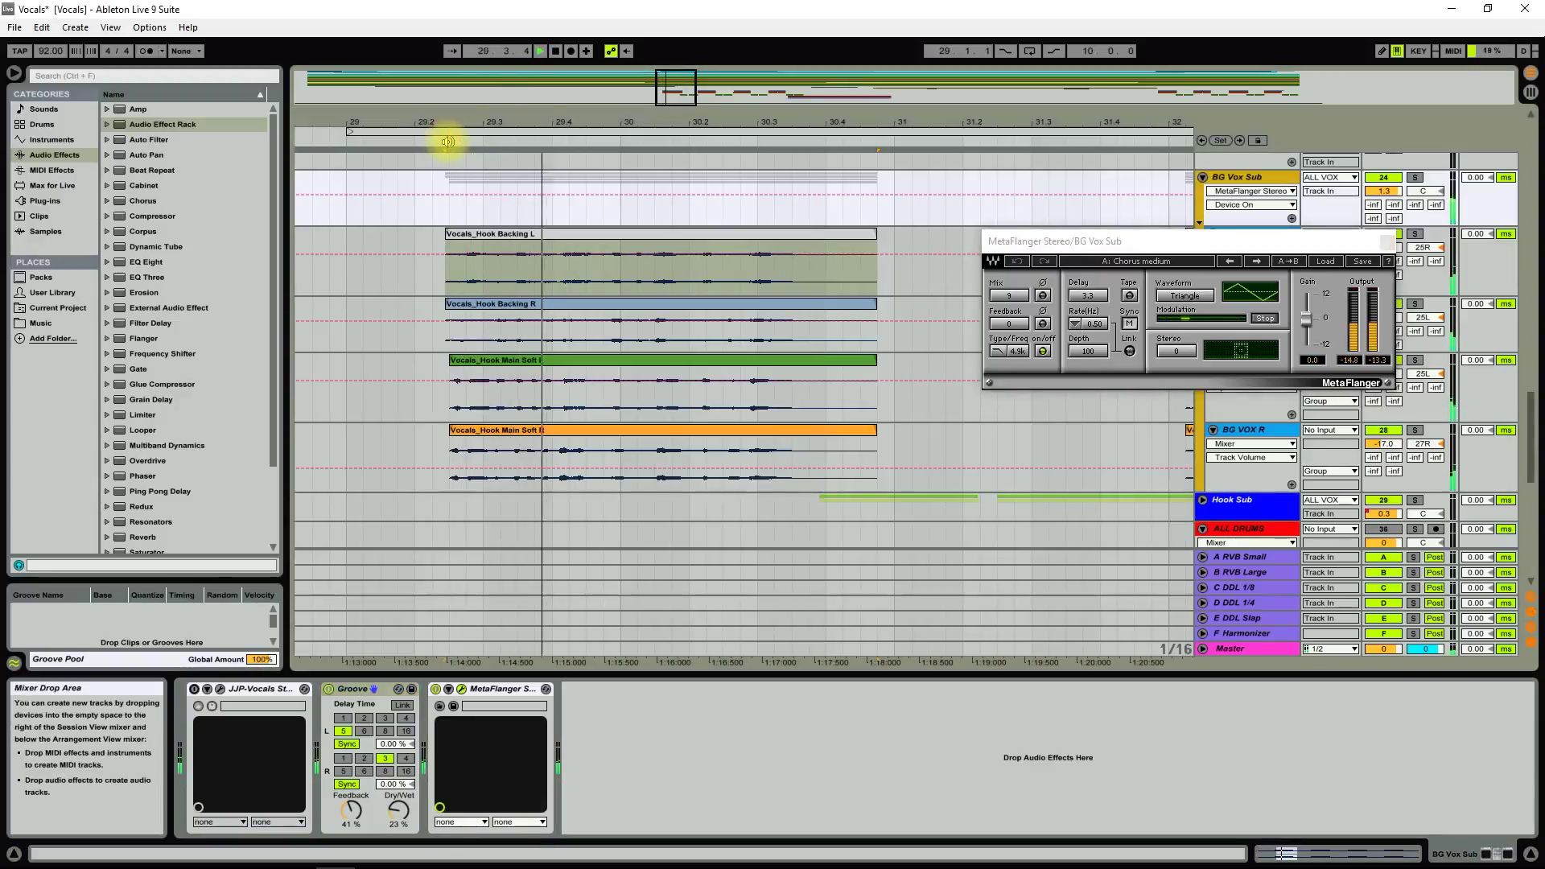
pyautogui.click(556, 52)
pyautogui.click(328, 688)
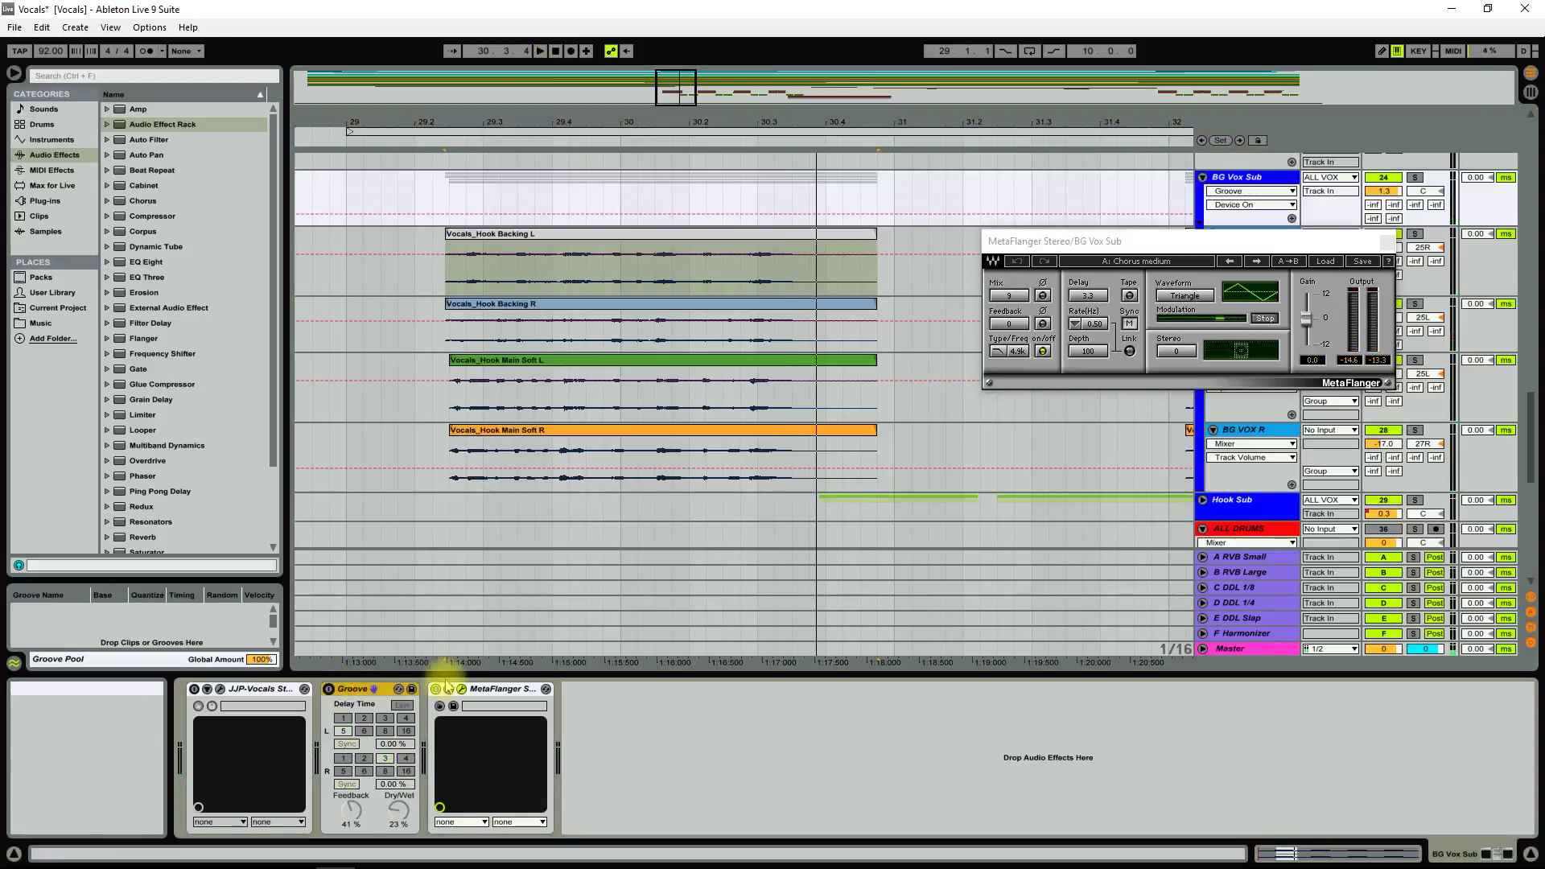
pyautogui.click(447, 141)
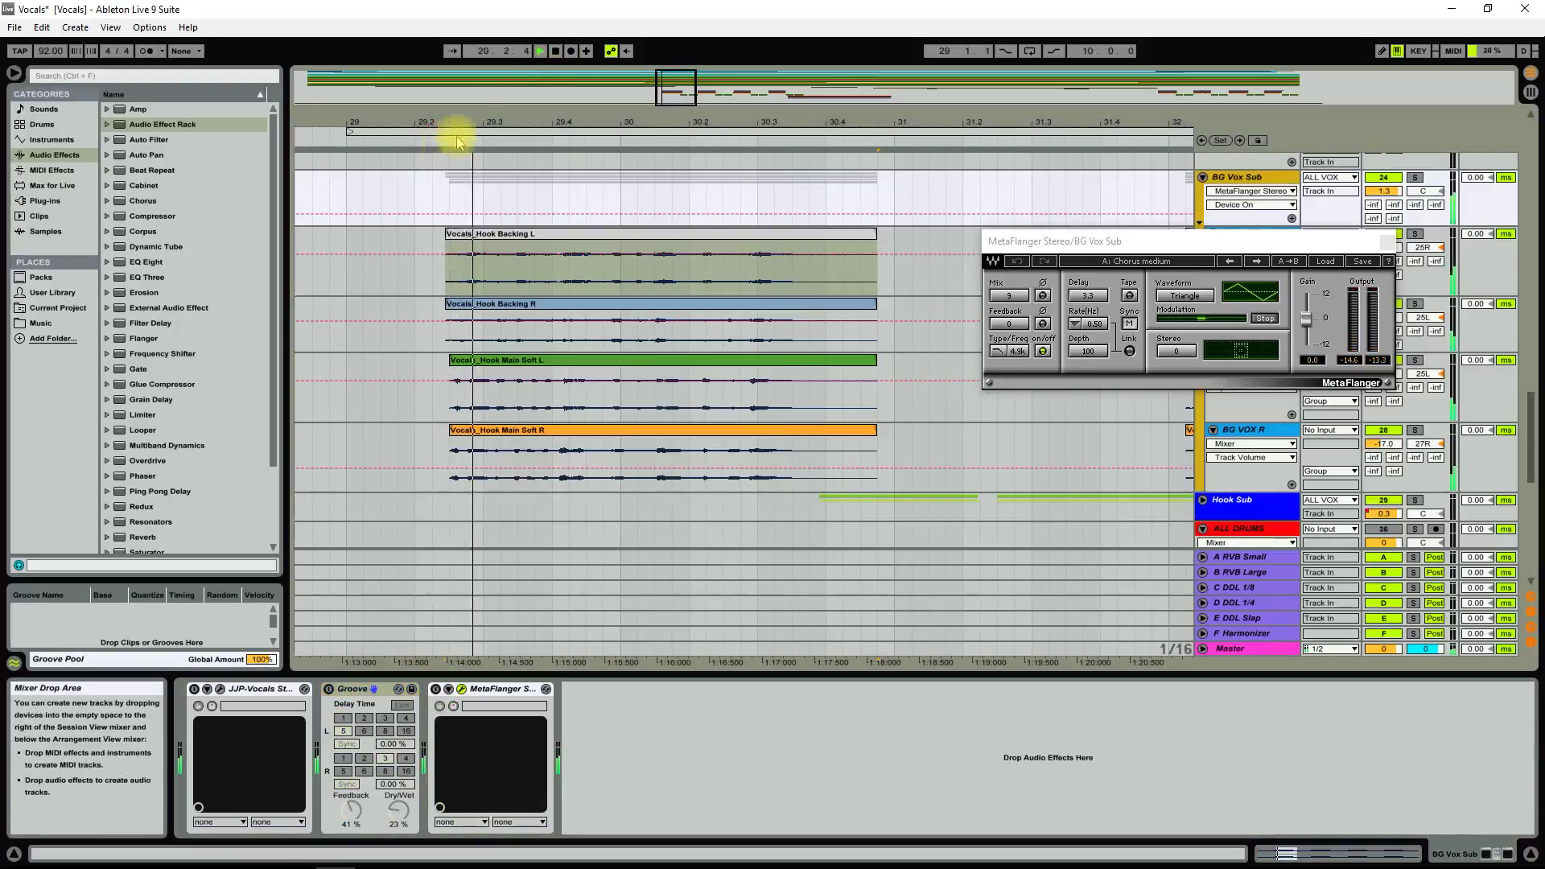
pyautogui.click(556, 52)
pyautogui.click(328, 688)
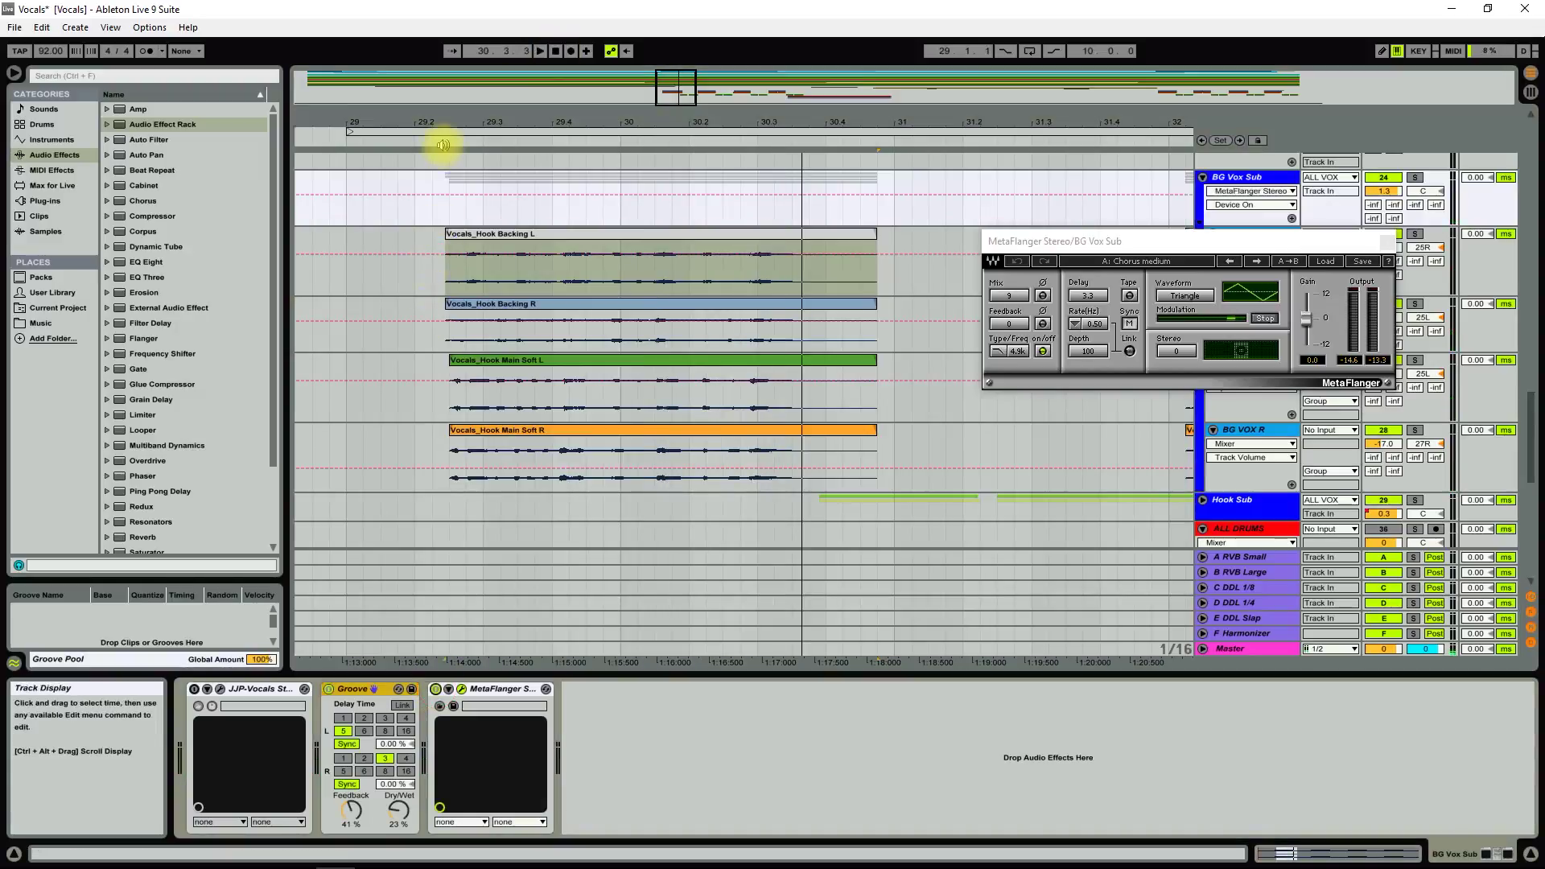
pyautogui.click(442, 144)
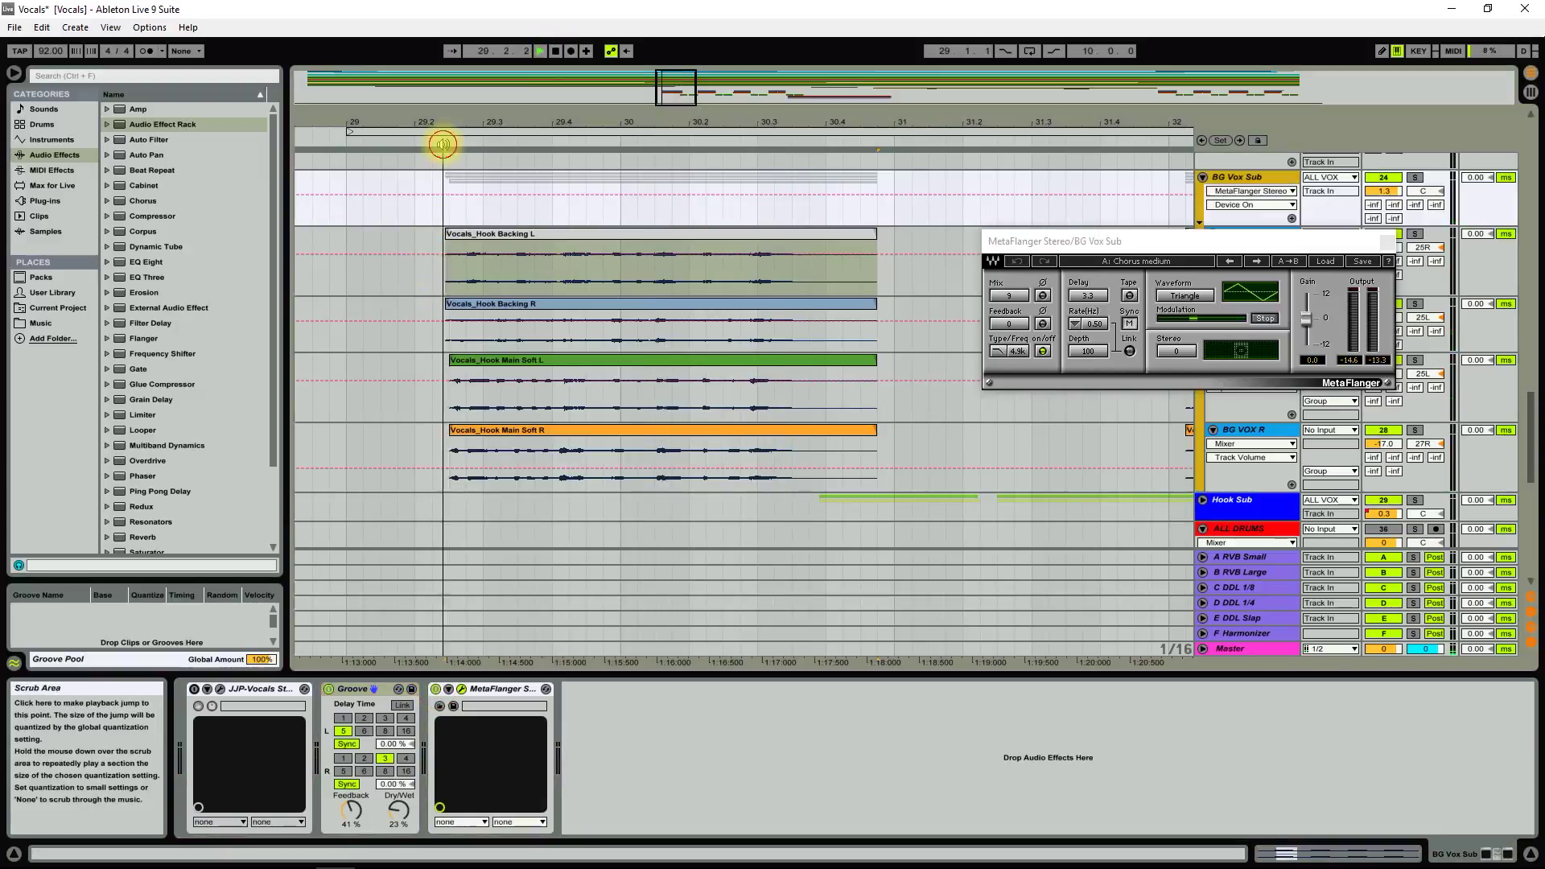
pyautogui.click(557, 51)
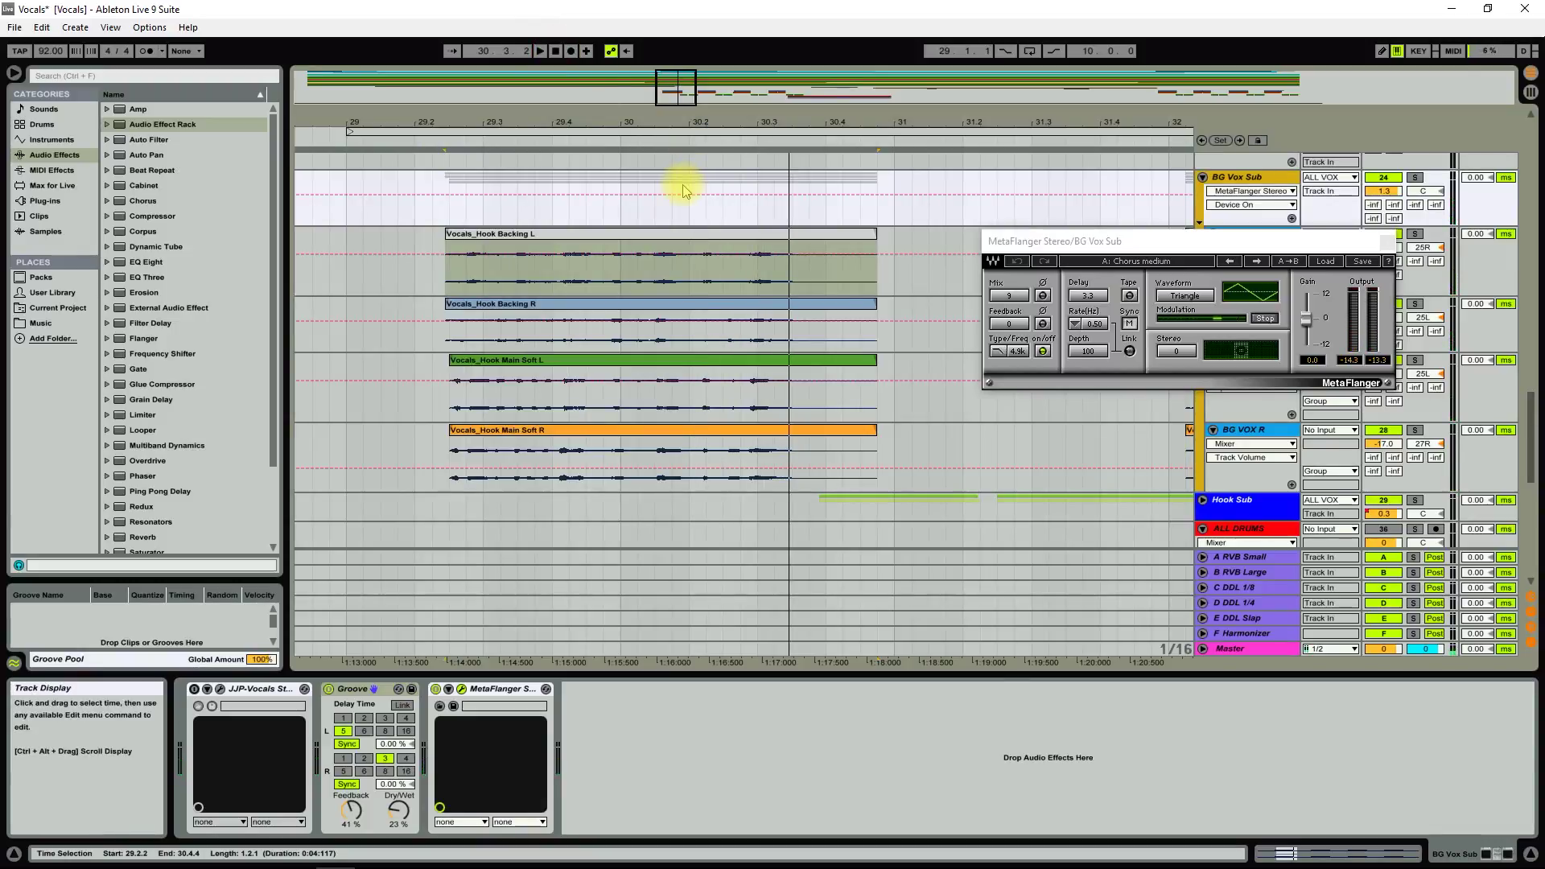
# Step: Close the MetaFlanger window and select ALL VOX, showing its Stereo Utility at -3.0 dB, 50L/50R
pyautogui.hotkey('ctrl', 'alt', 'p')
pyautogui.press('-')
pyautogui.press('-')
pyautogui.press('-')
pyautogui.scroll(-5, 1126, 385)
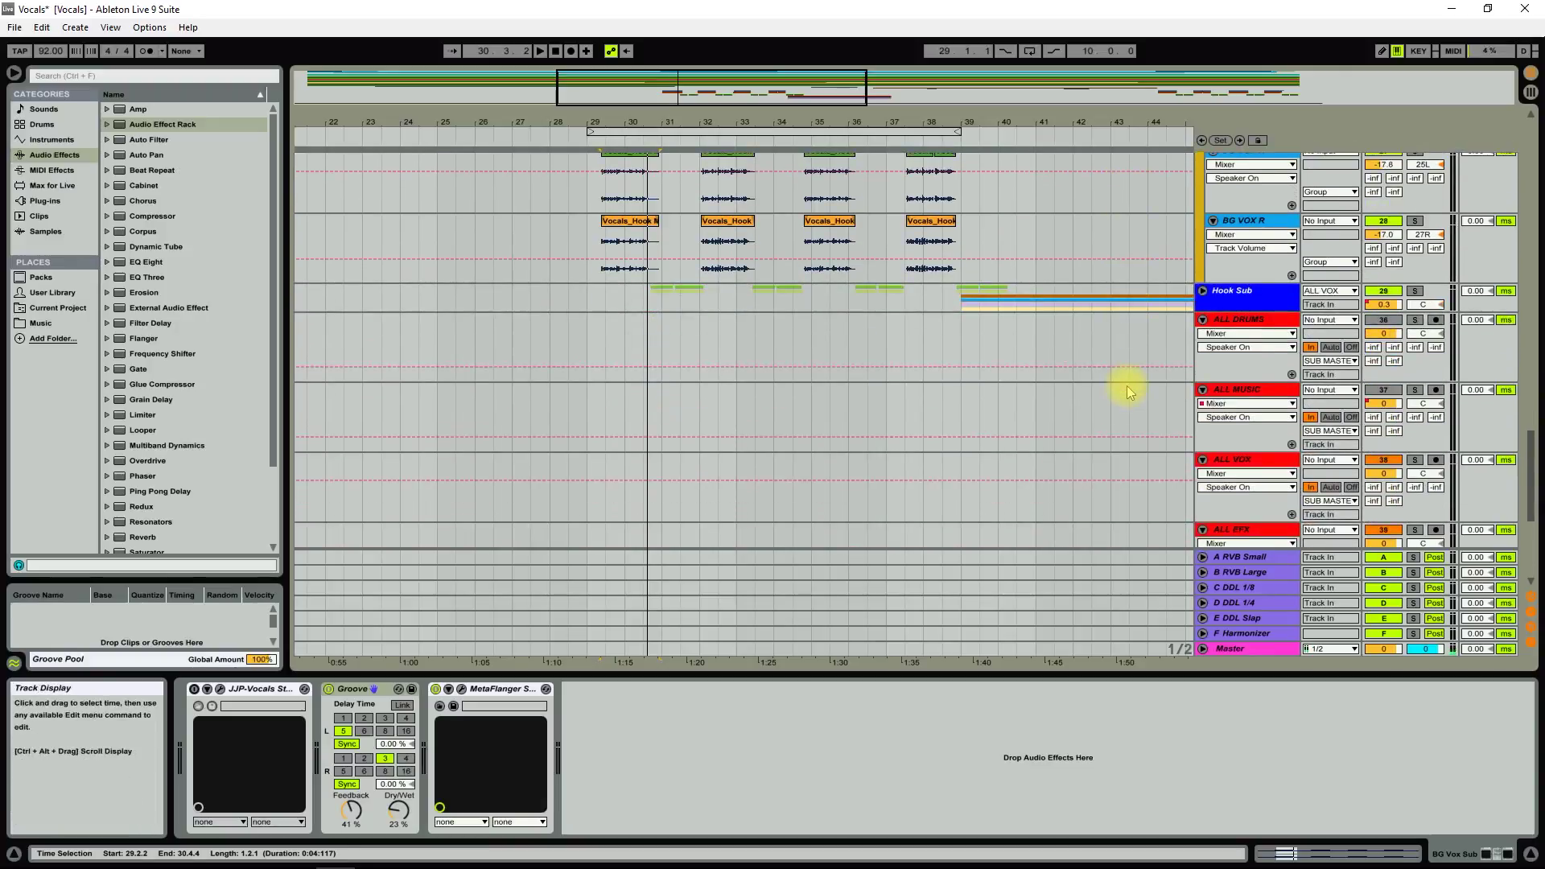
pyautogui.click(1219, 464)
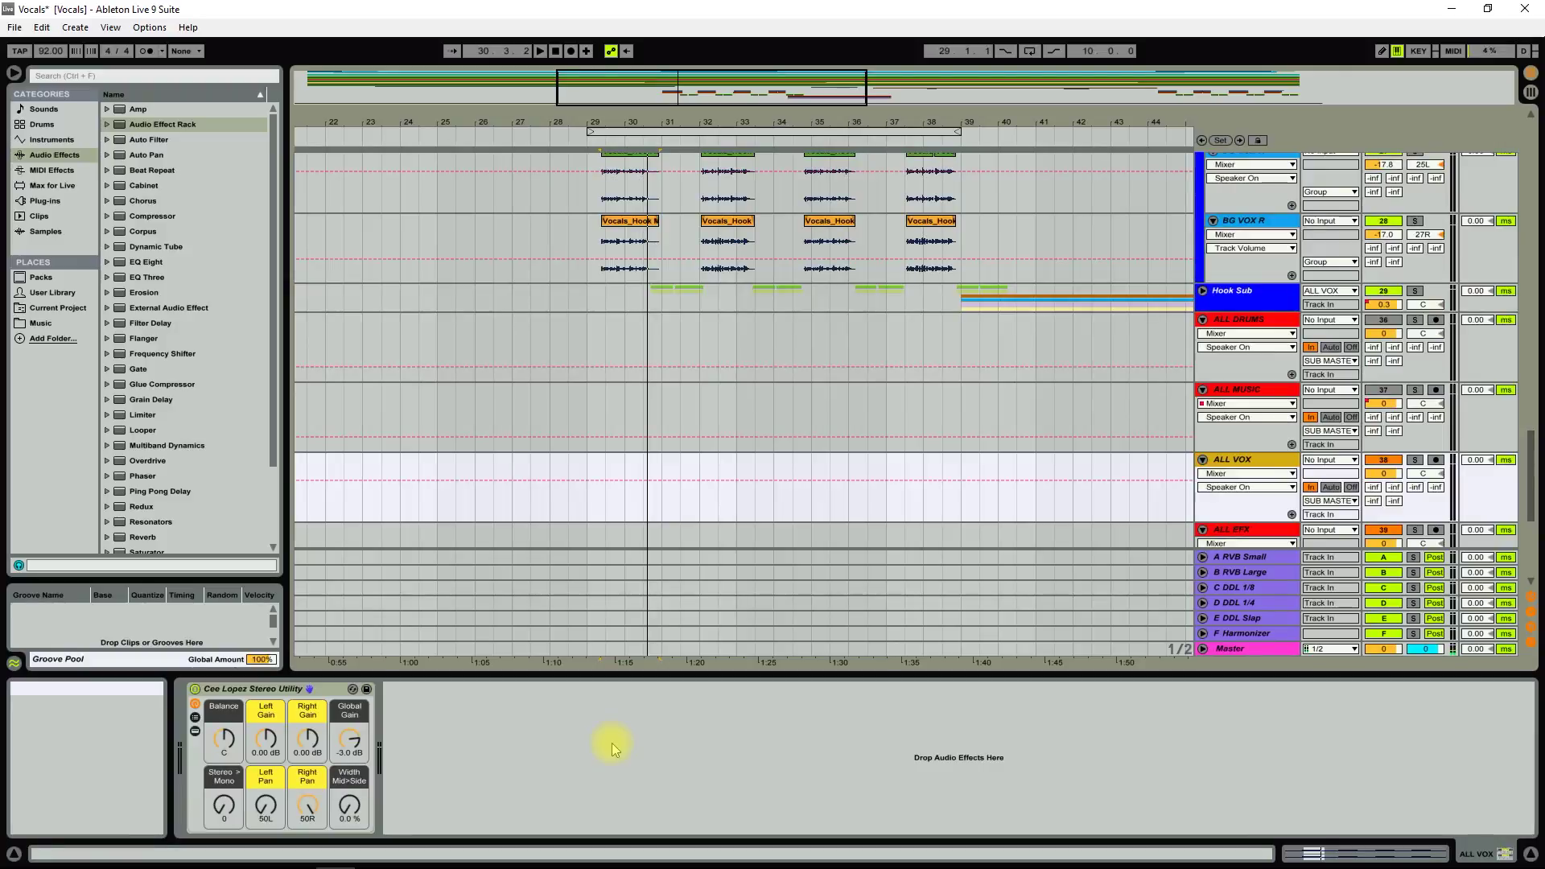
# Step: Scroll the arrangement out so the whole song is in view
pyautogui.scroll(5, 561, 641)
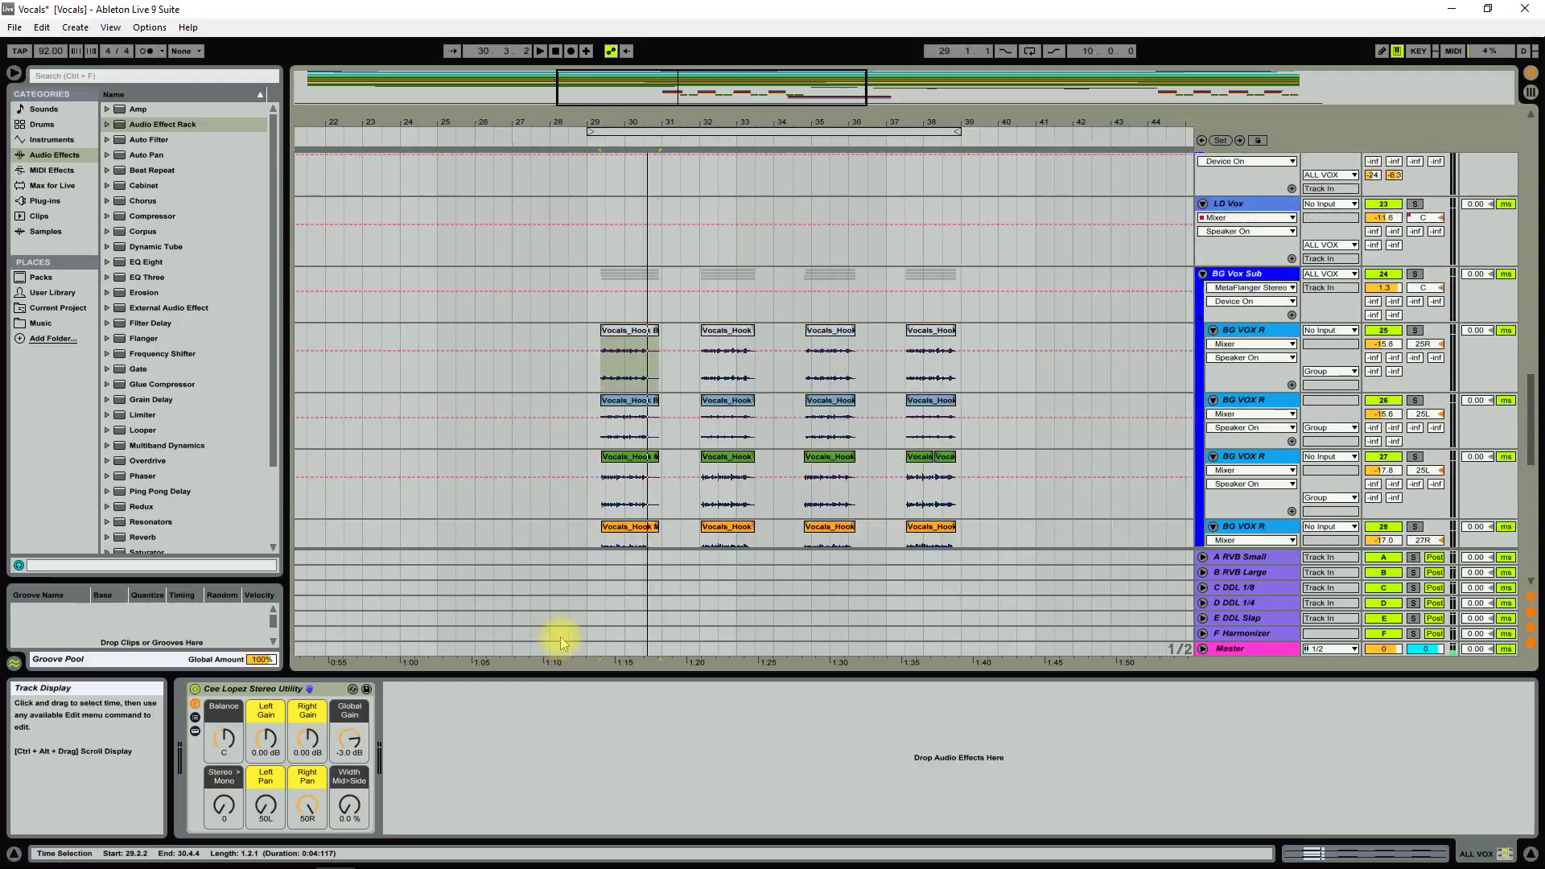
pyautogui.scroll(12, 561, 641)
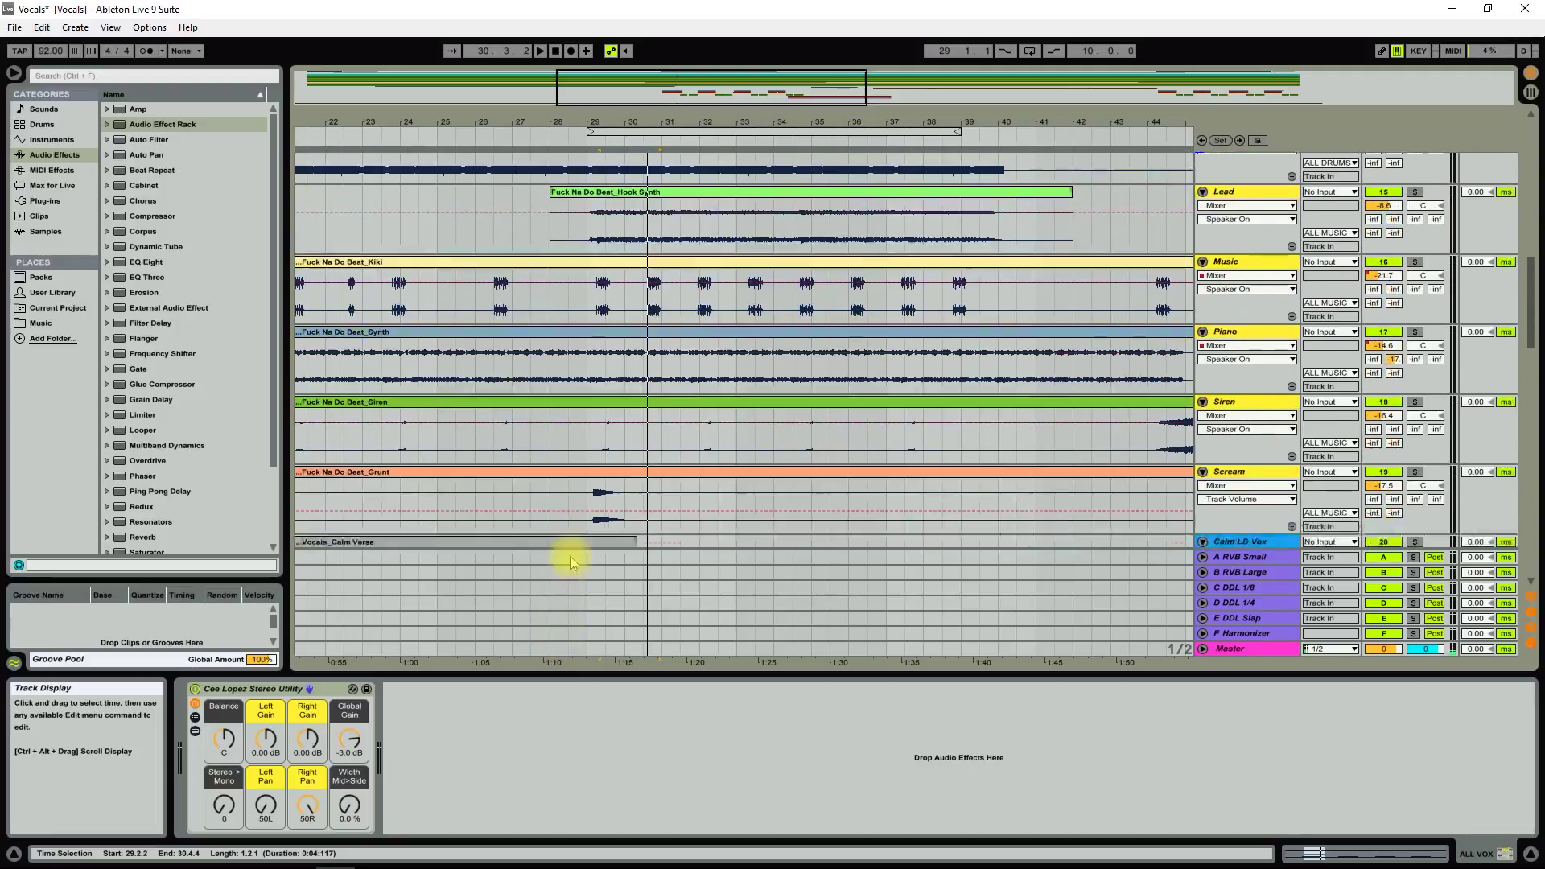
pyautogui.scroll(3, 572, 561)
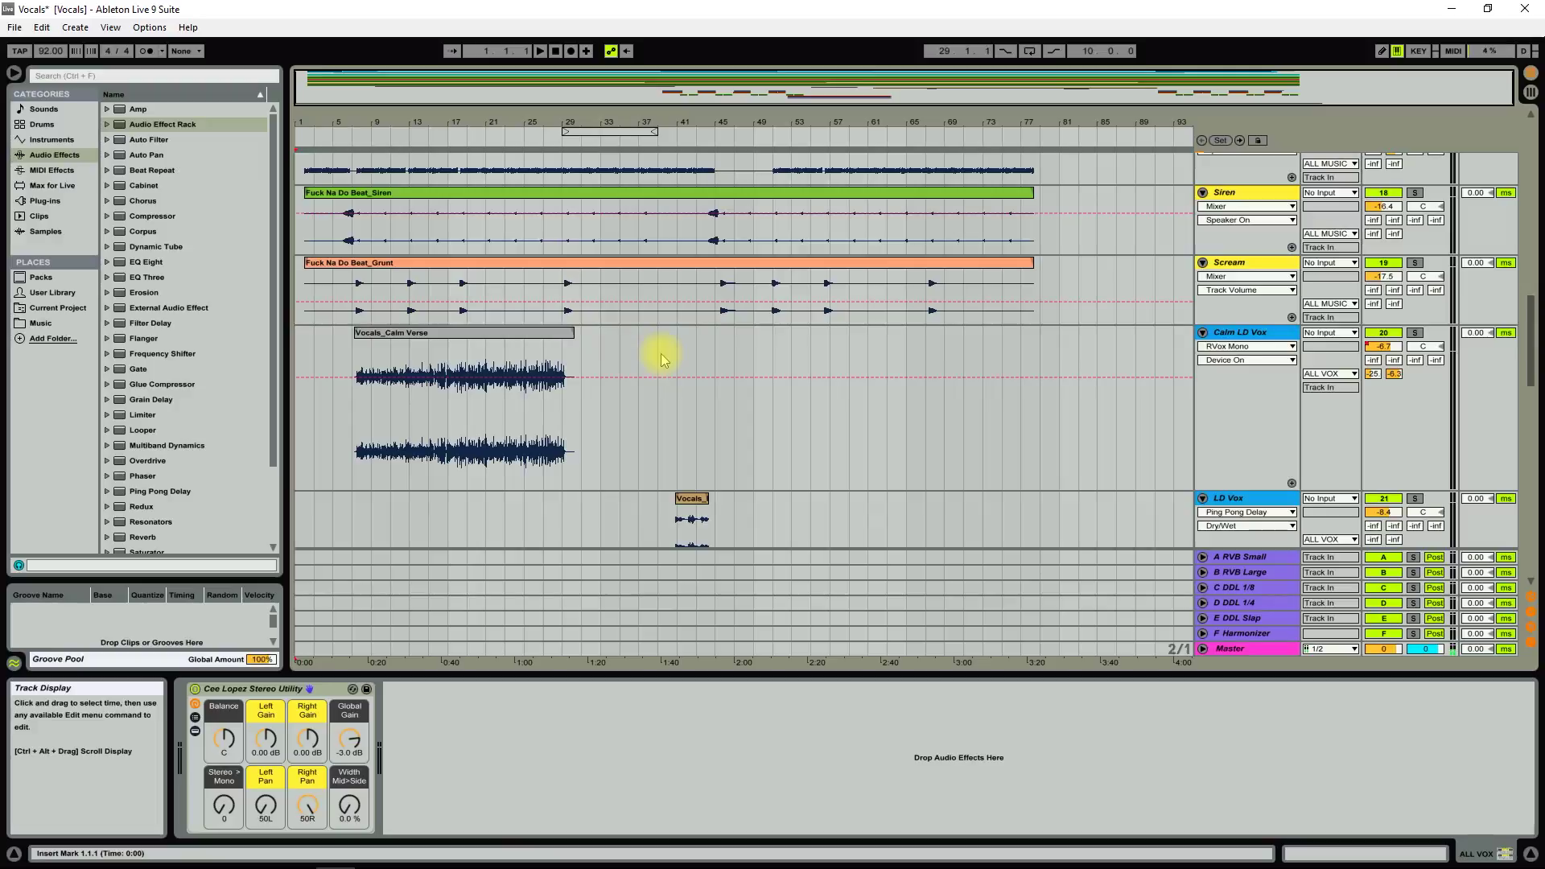
# Step: Play the calm verse from bar 7 and the lead verse from bar 45, then the backing-vocal hook from bar 29
pyautogui.click(357, 134)
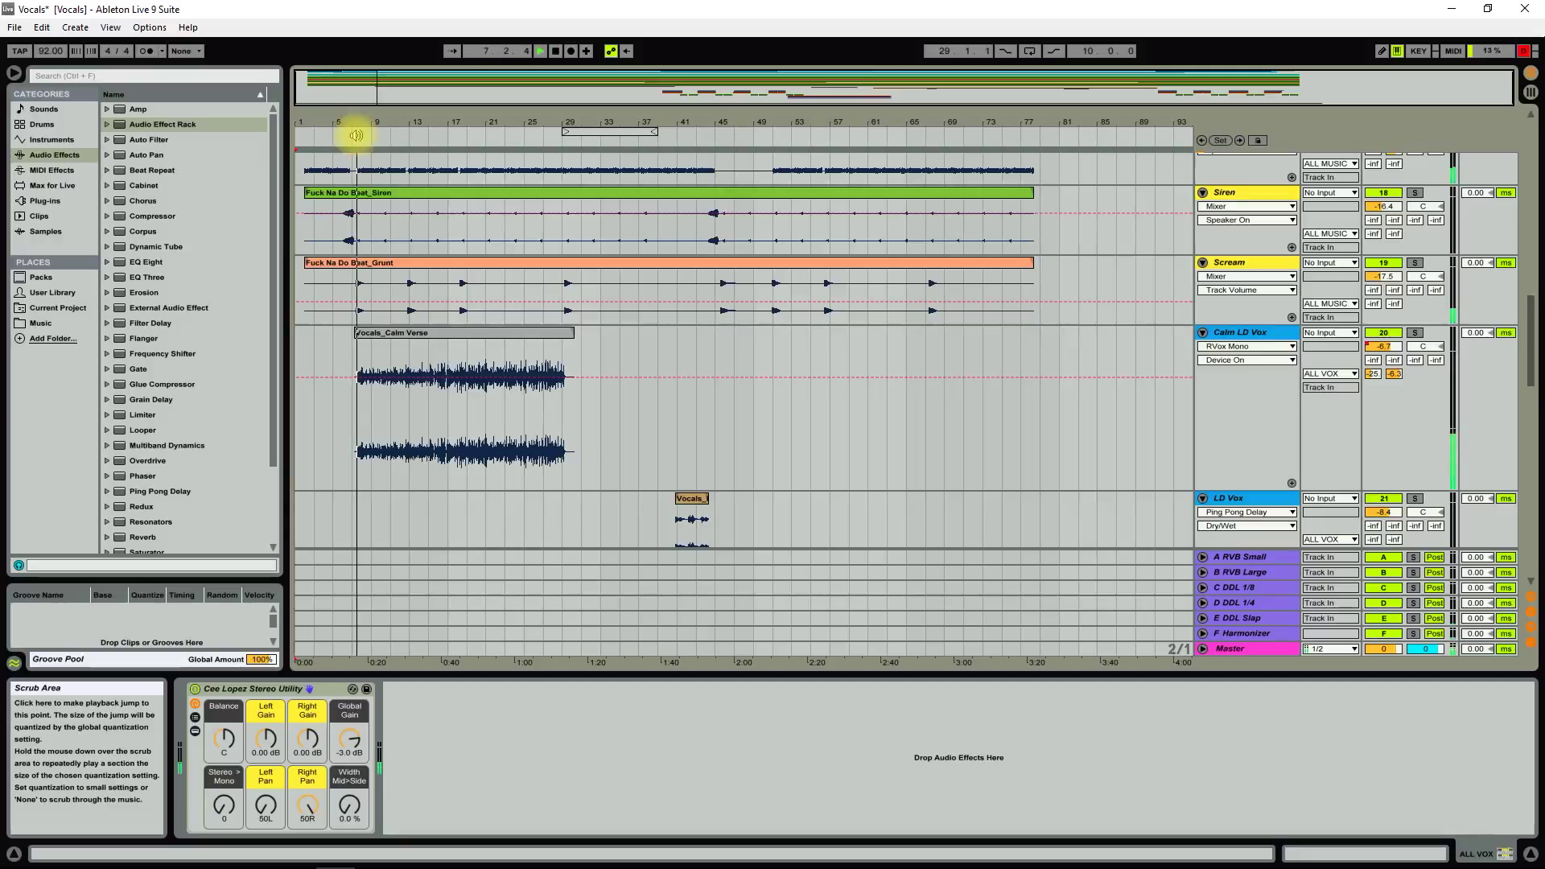
pyautogui.click(555, 53)
pyautogui.scroll(-1, 885, 370)
pyautogui.scroll(-3, 885, 372)
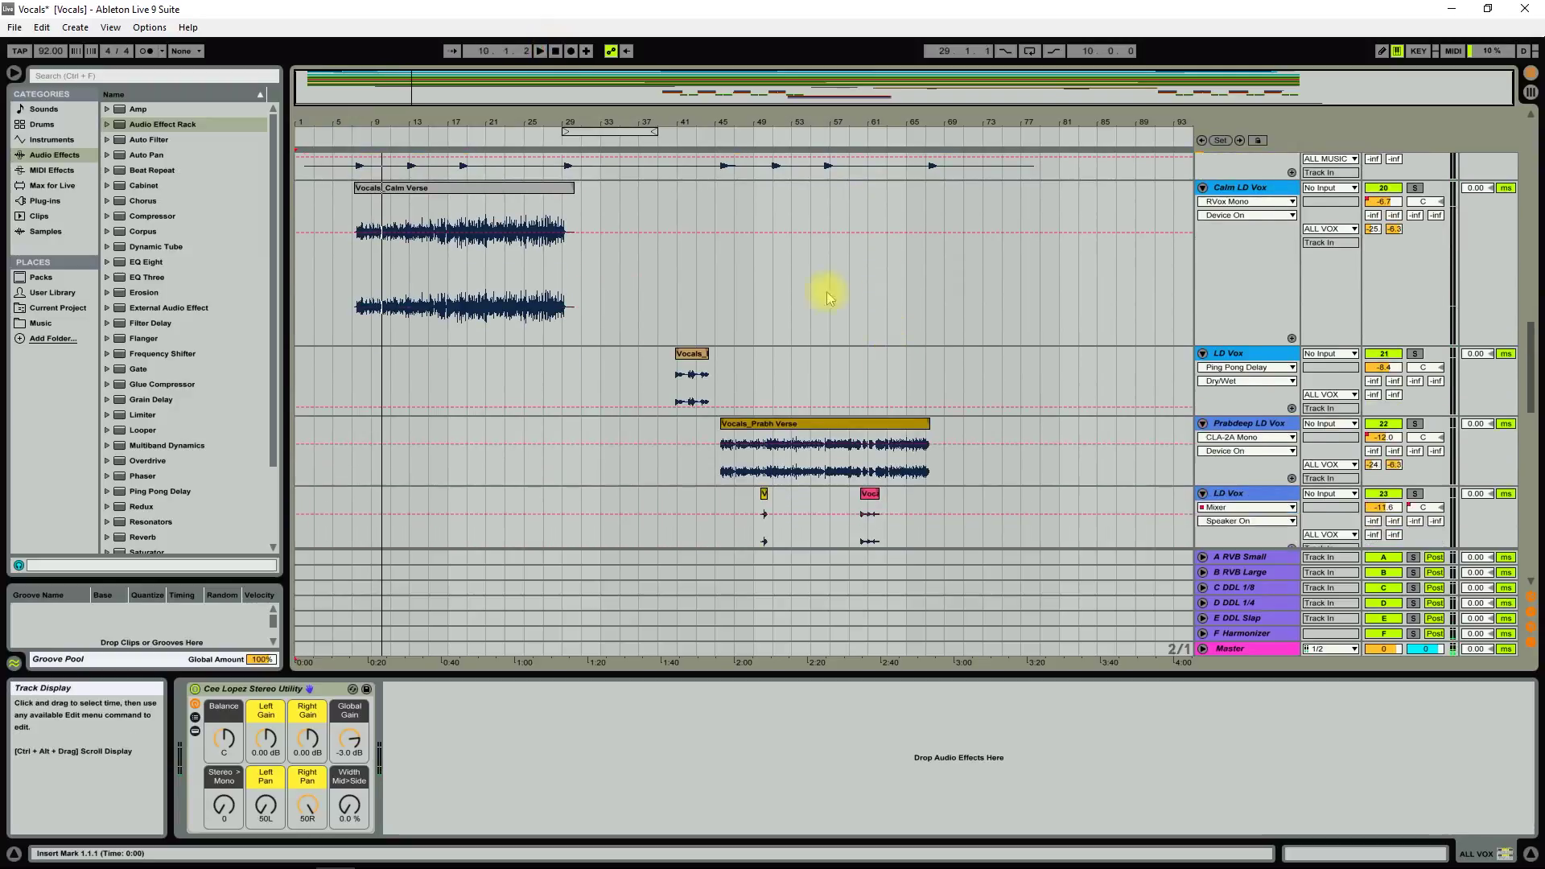
pyautogui.click(721, 135)
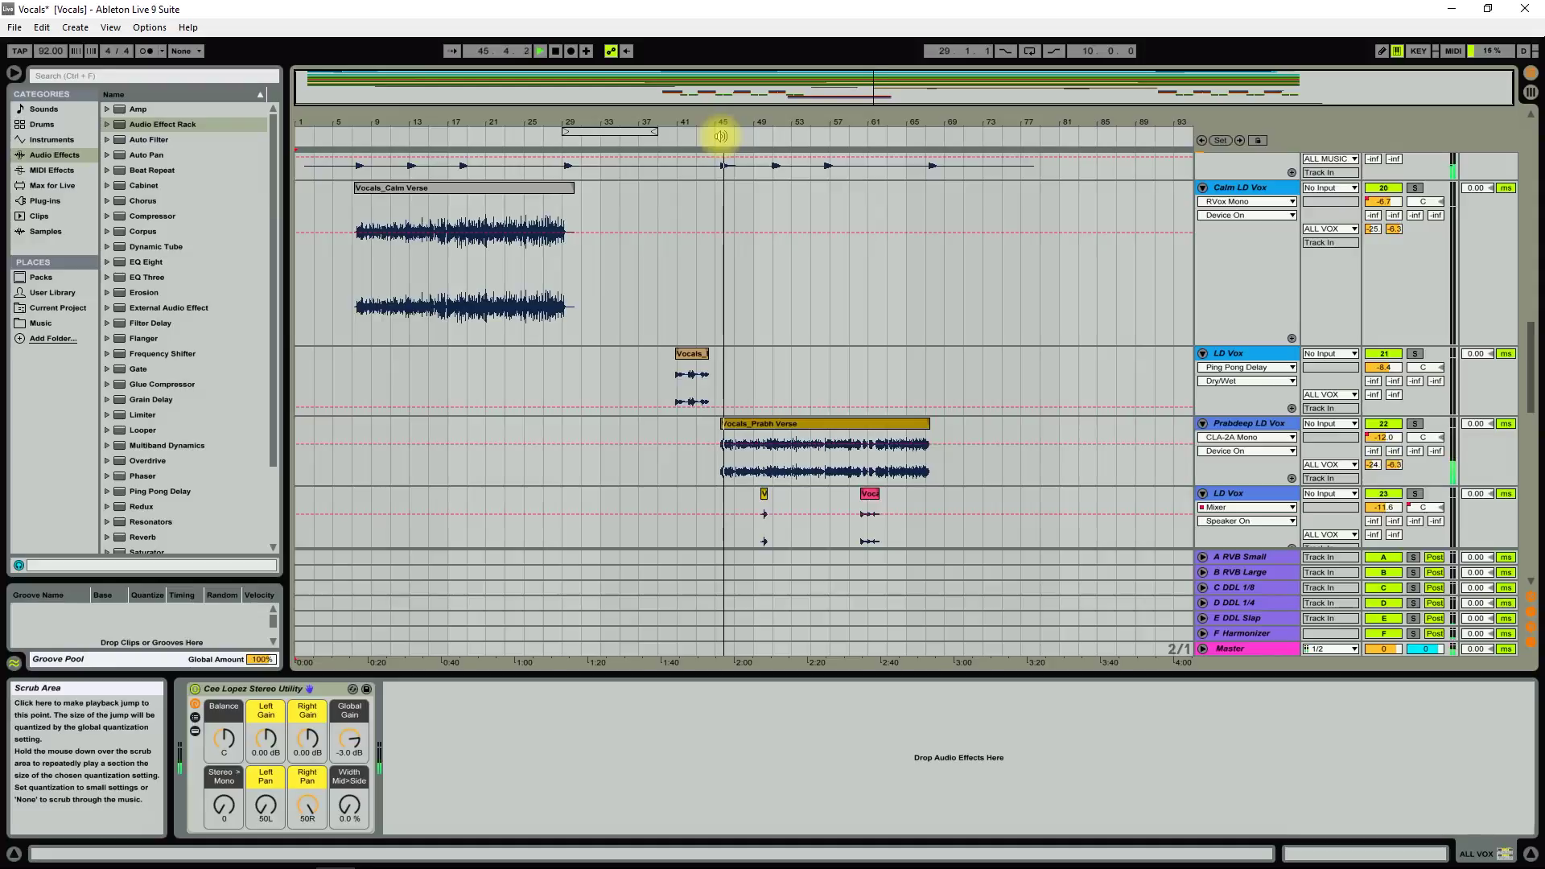
pyautogui.click(555, 51)
pyautogui.scroll(-5, 835, 320)
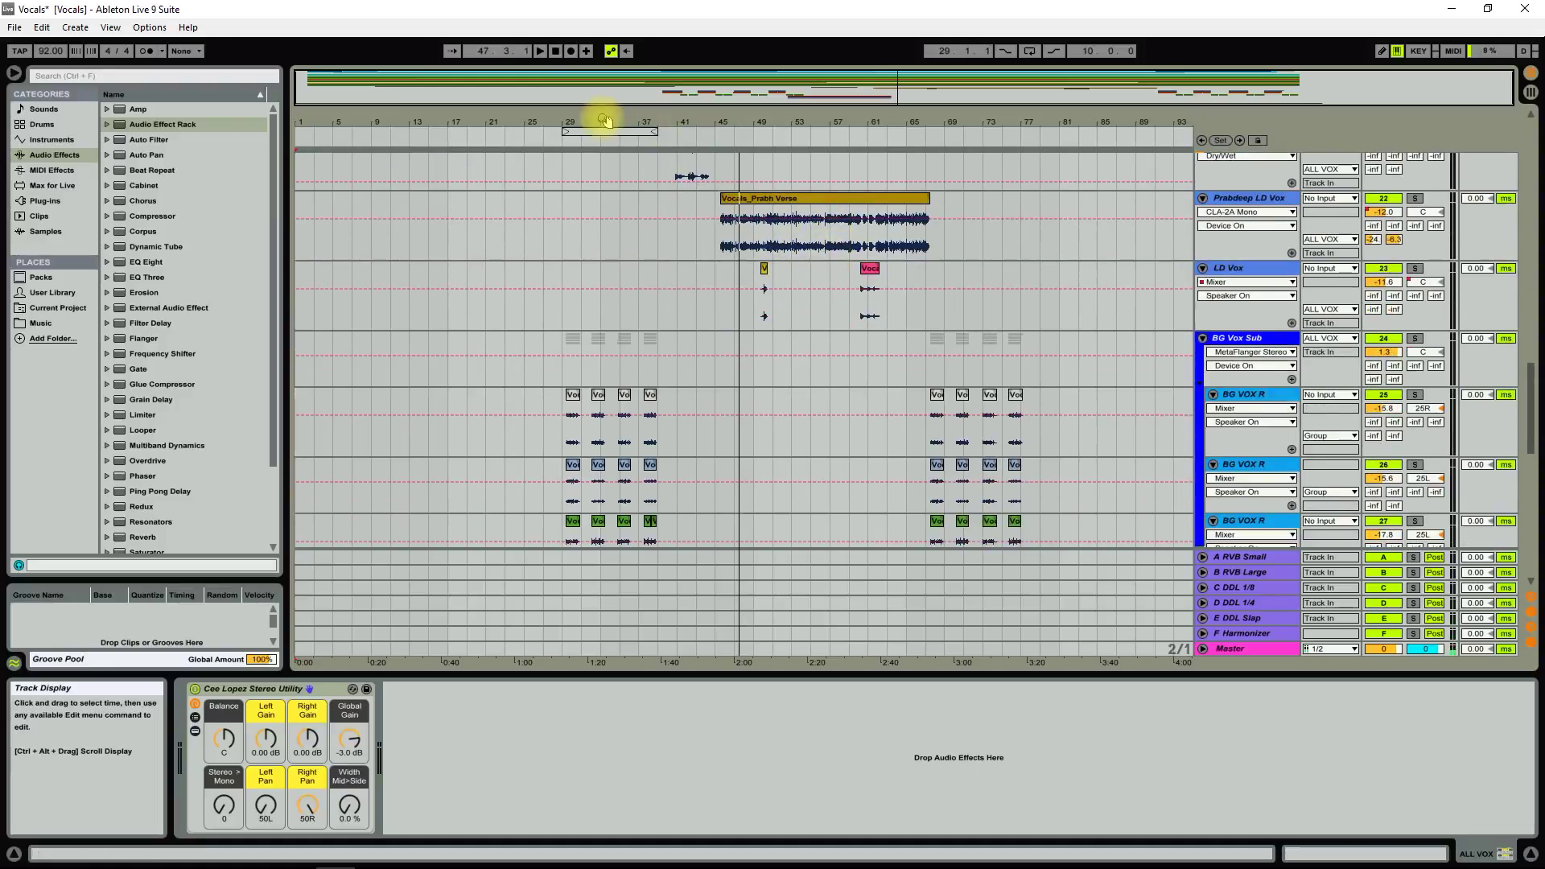
pyautogui.click(569, 141)
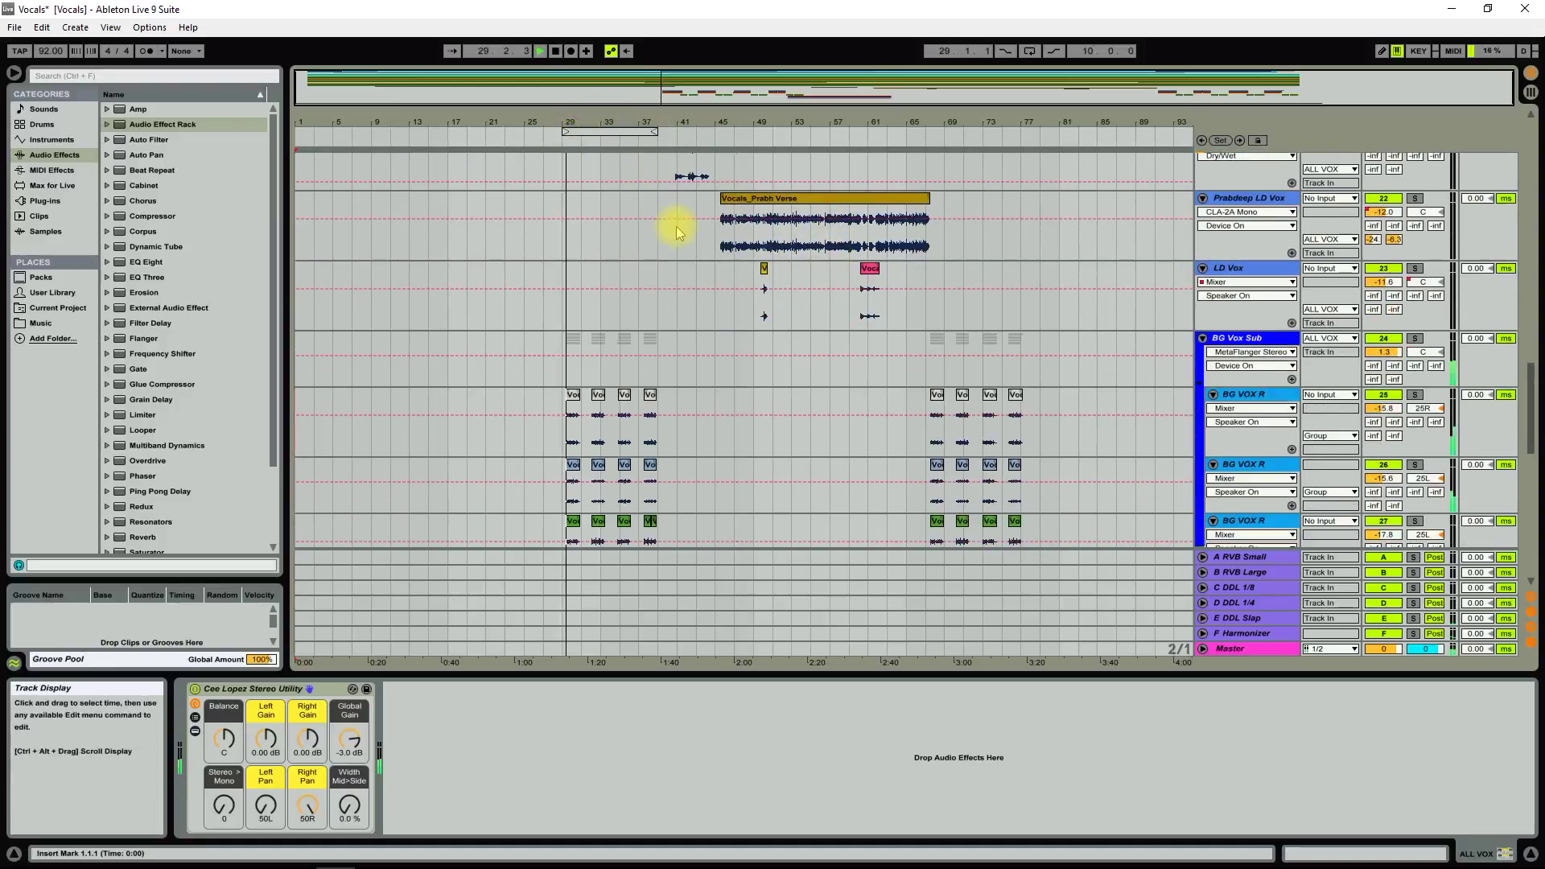